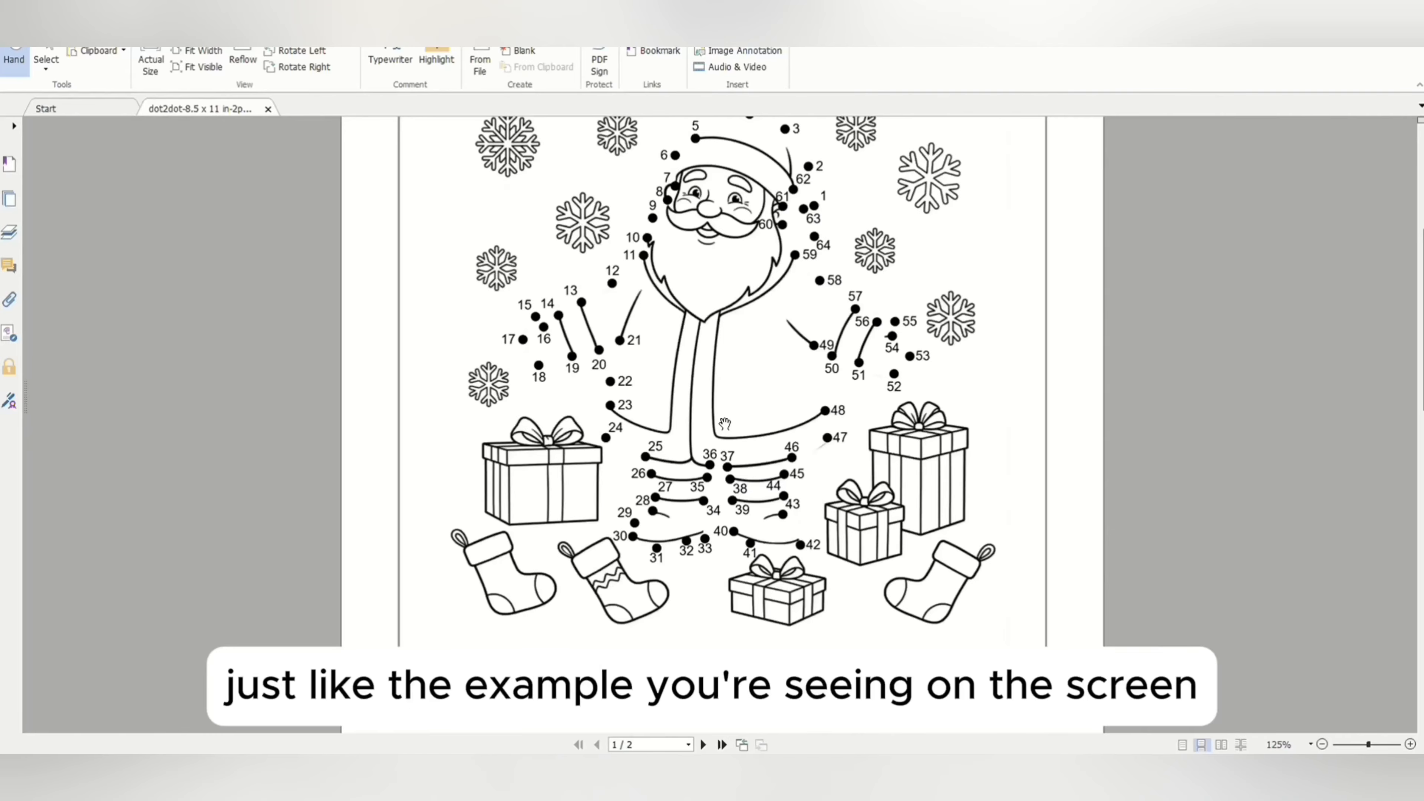
{"action": "scroll", "coordinate": [725, 424], "scroll_direction": "up", "scroll_amount": 5}
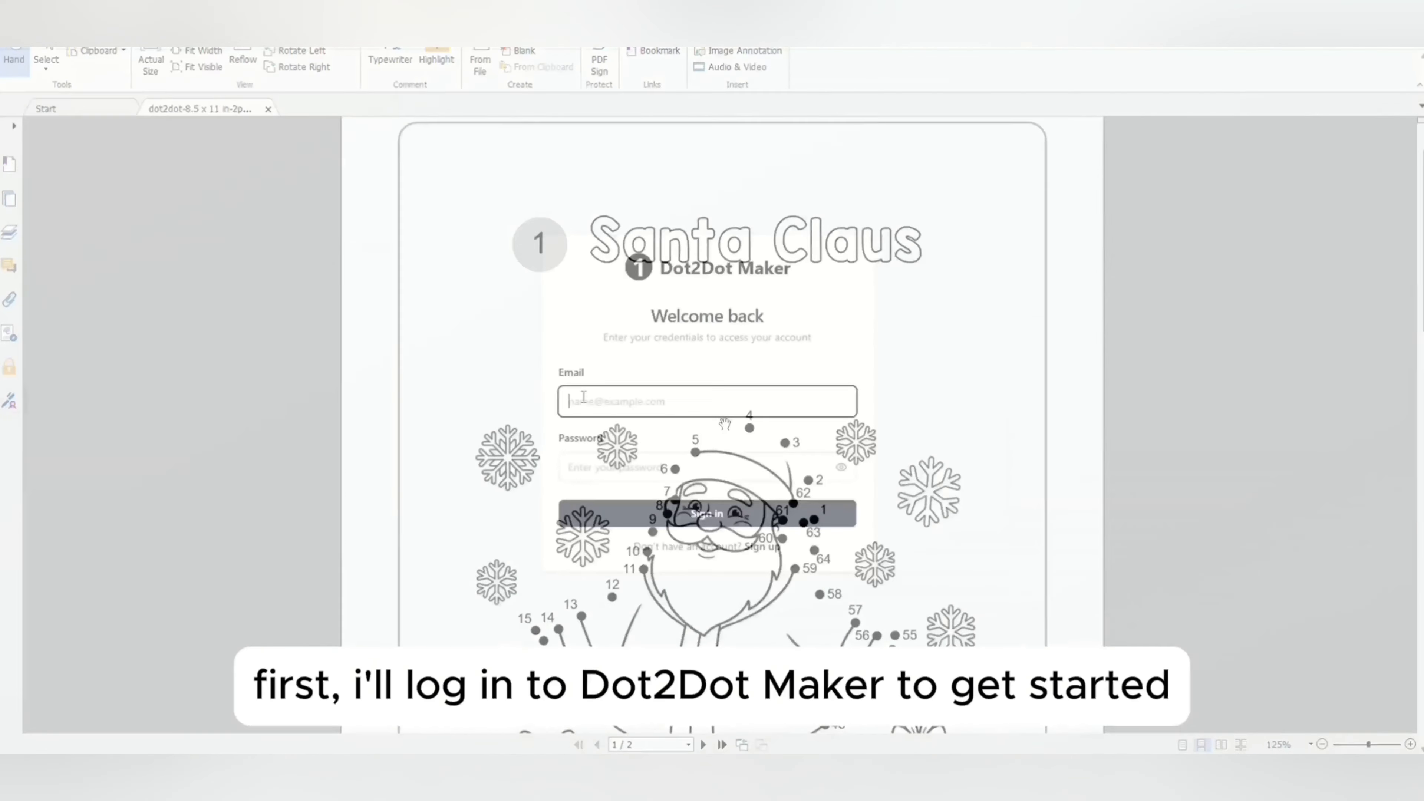
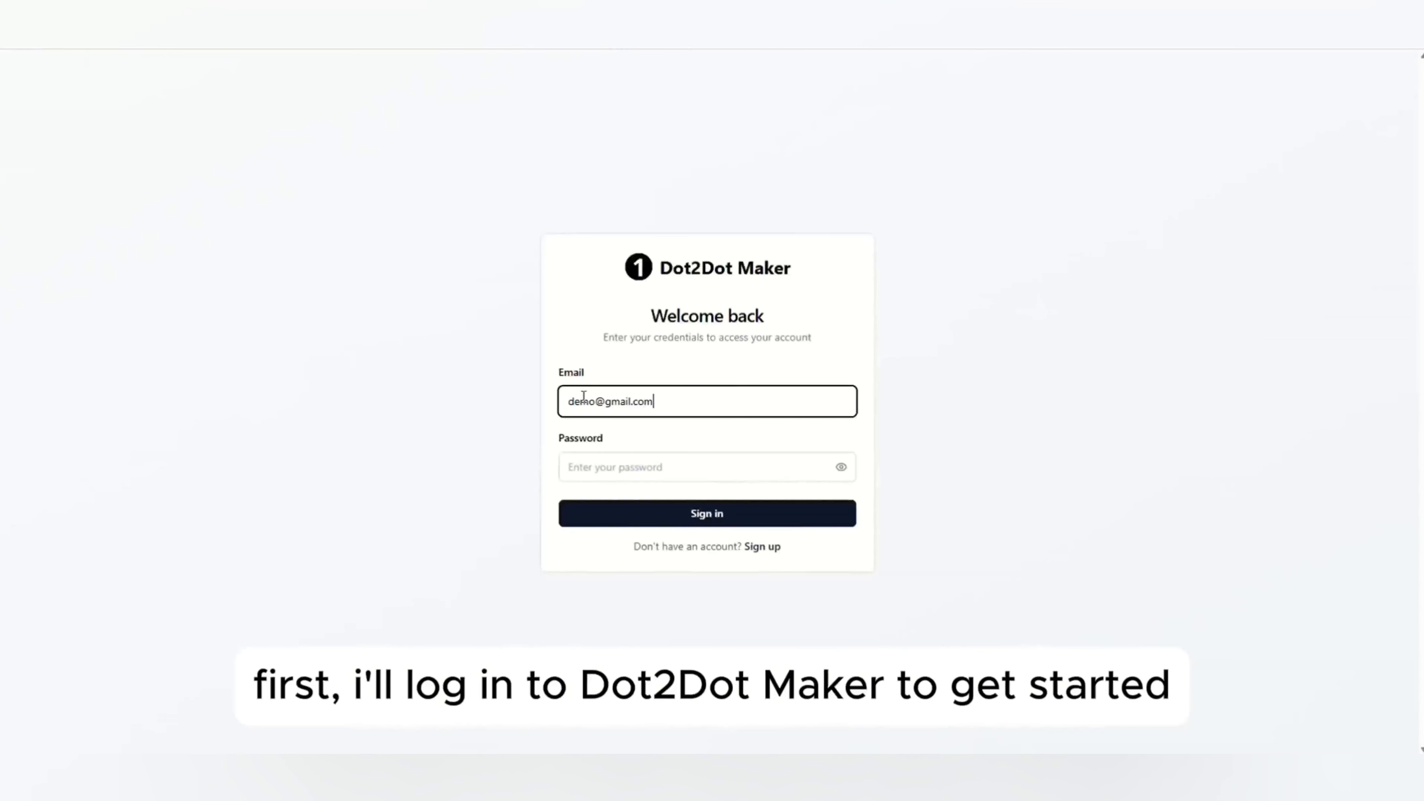
Sign in to Dot2Dot Maker with the account email and password.
{"action": "key", "text": "Tab"}
{"action": "type", "text": "123456"}
{"action": "key", "text": "Return"}
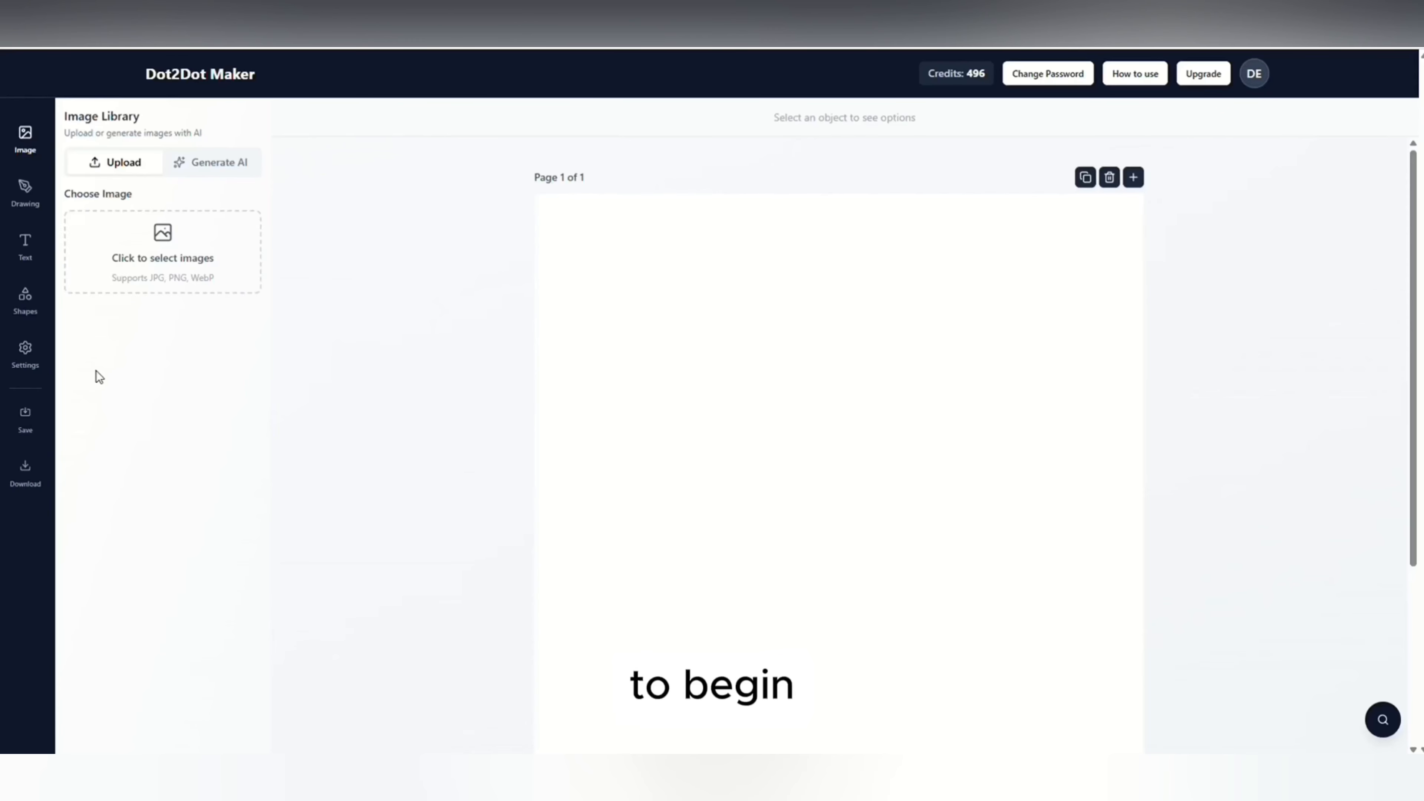
Open the canvas settings, review the page sizes and bleed options, and show the safe area with KDP margins.
{"action": "left_click", "coordinate": [25, 352]}
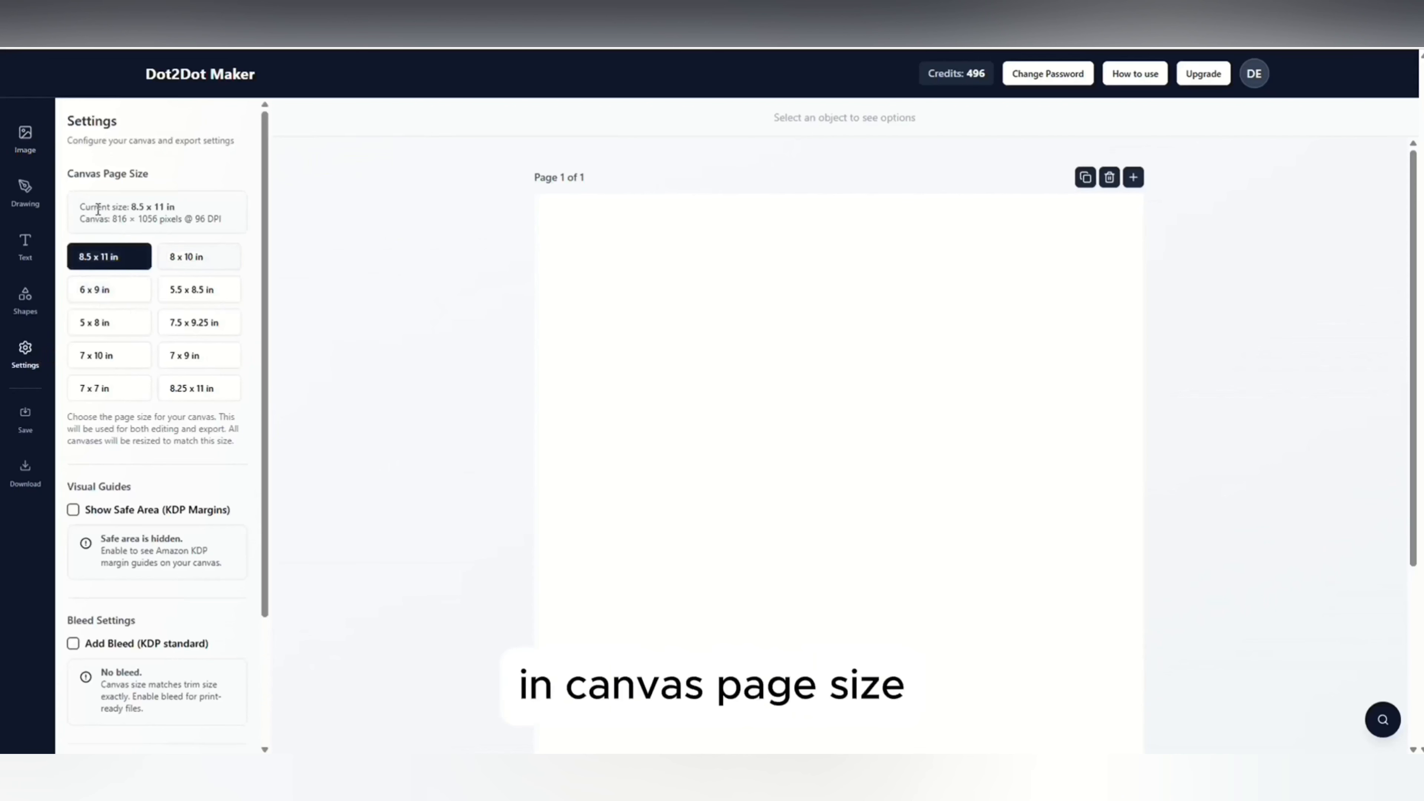
{"action": "left_click_drag", "start_coordinate": [68, 173], "coordinate": [149, 174]}
{"action": "left_click", "coordinate": [184, 170]}
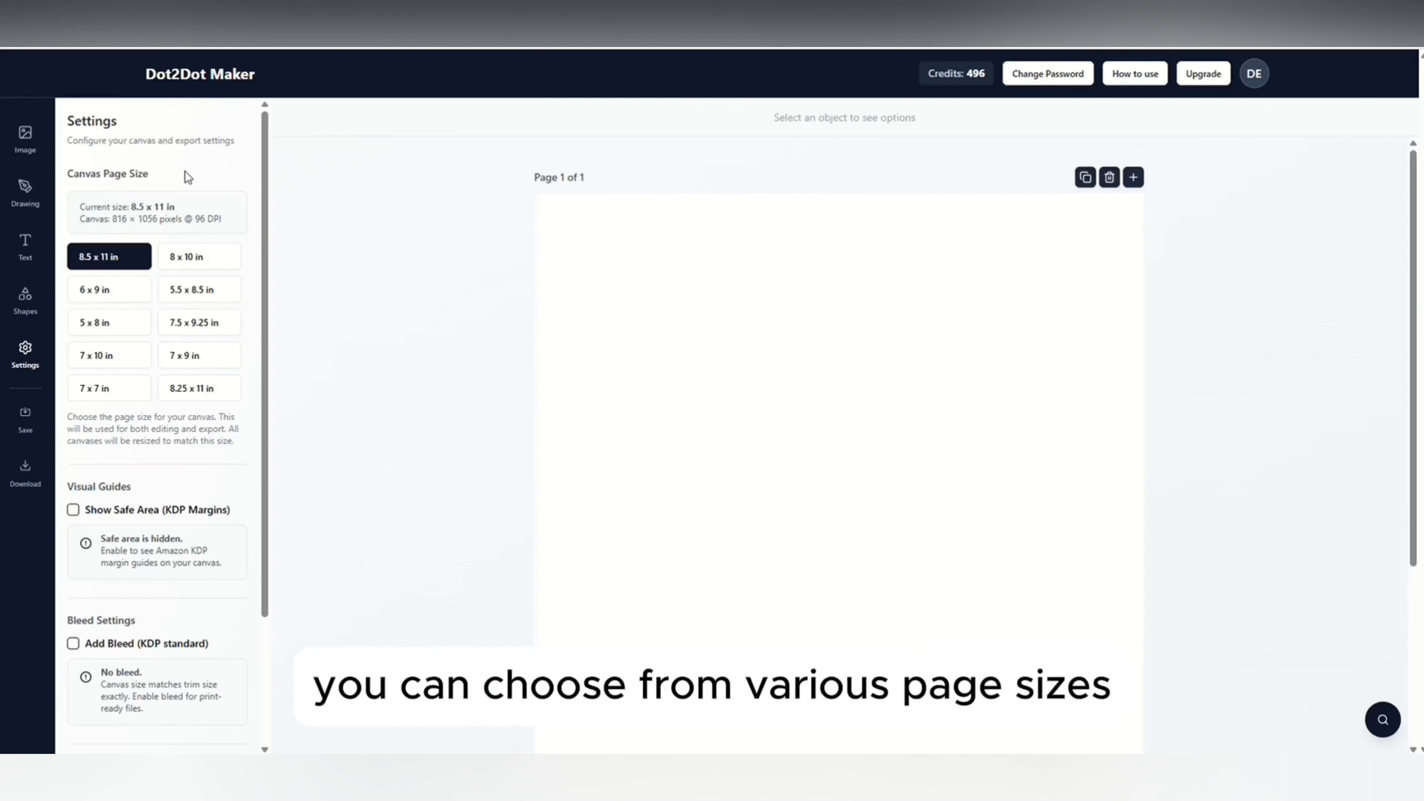
{"action": "scroll", "coordinate": [189, 401], "scroll_direction": "down", "scroll_amount": 1}
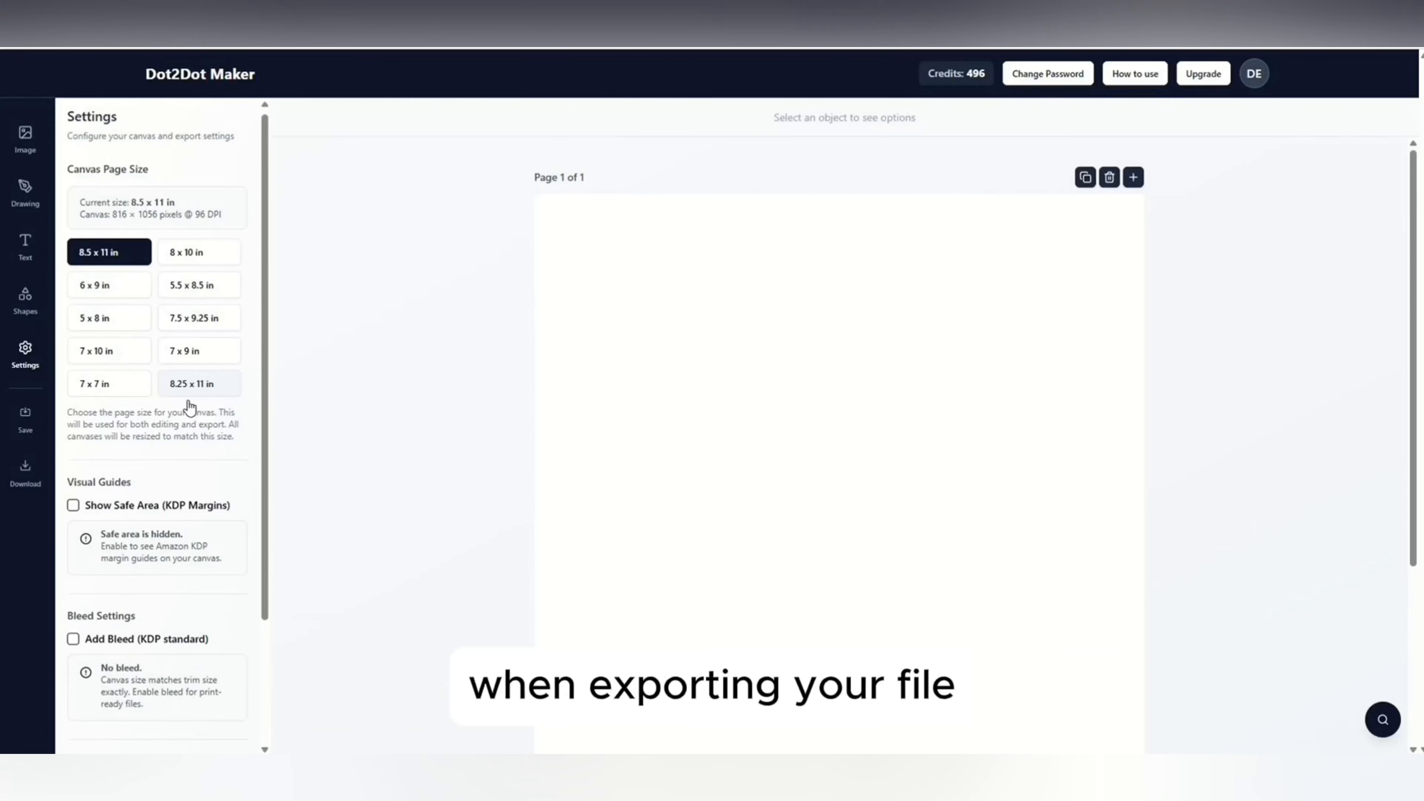
{"action": "scroll", "coordinate": [188, 401], "scroll_direction": "down", "scroll_amount": 3}
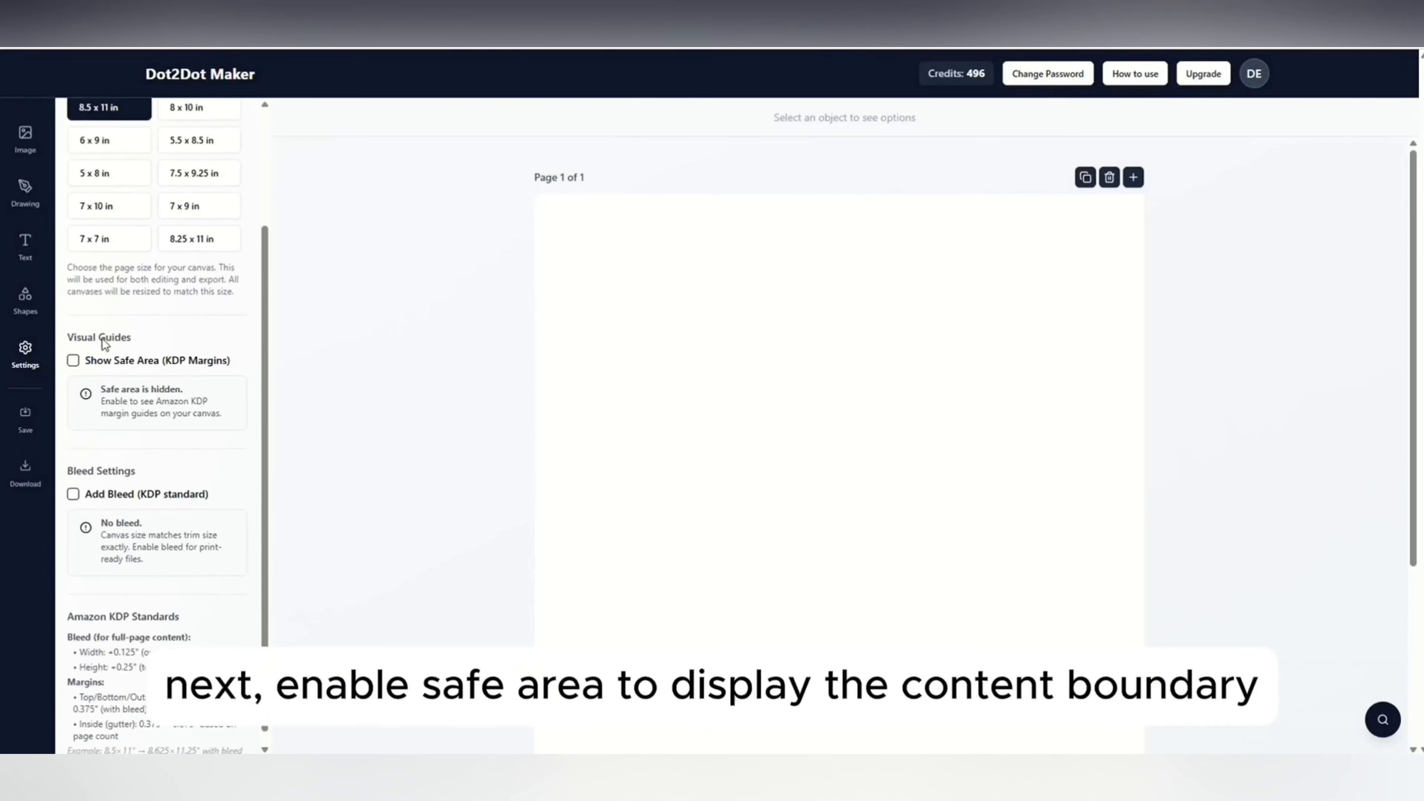
{"action": "left_click", "coordinate": [73, 361]}
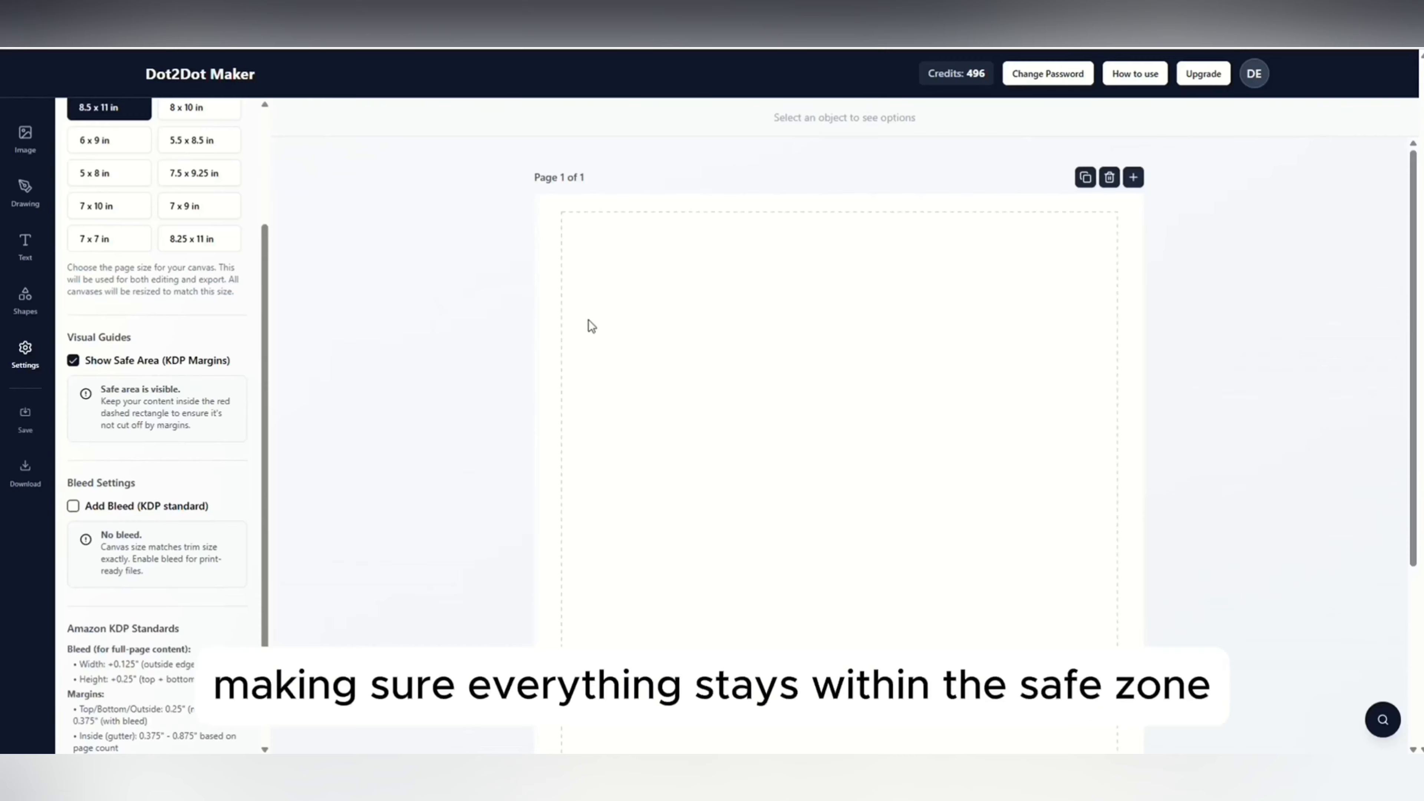
{"action": "scroll", "coordinate": [154, 496], "scroll_direction": "down", "scroll_amount": 1}
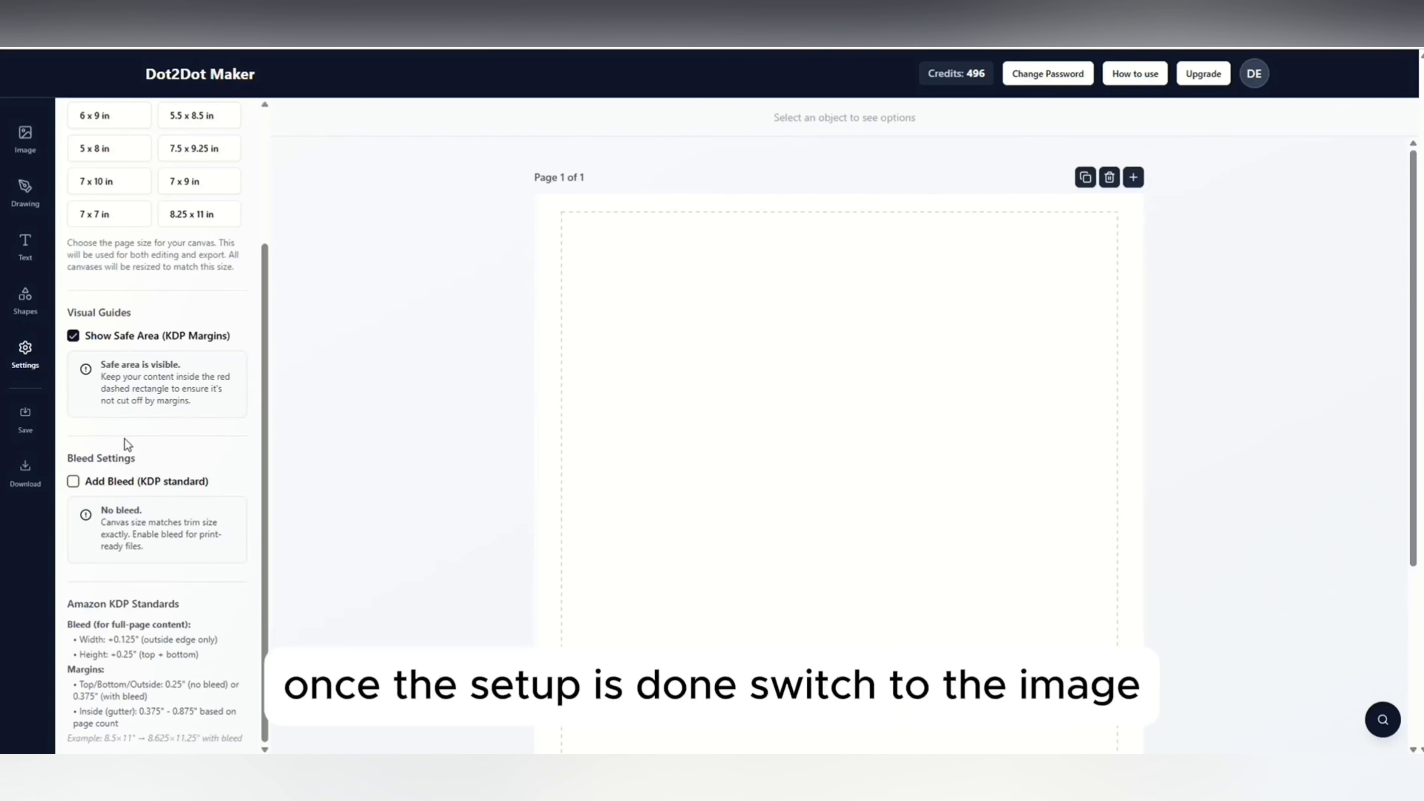
{"action": "scroll", "coordinate": [124, 439], "scroll_direction": "up", "scroll_amount": 1}
{"action": "scroll", "coordinate": [125, 439], "scroll_direction": "up", "scroll_amount": 5}
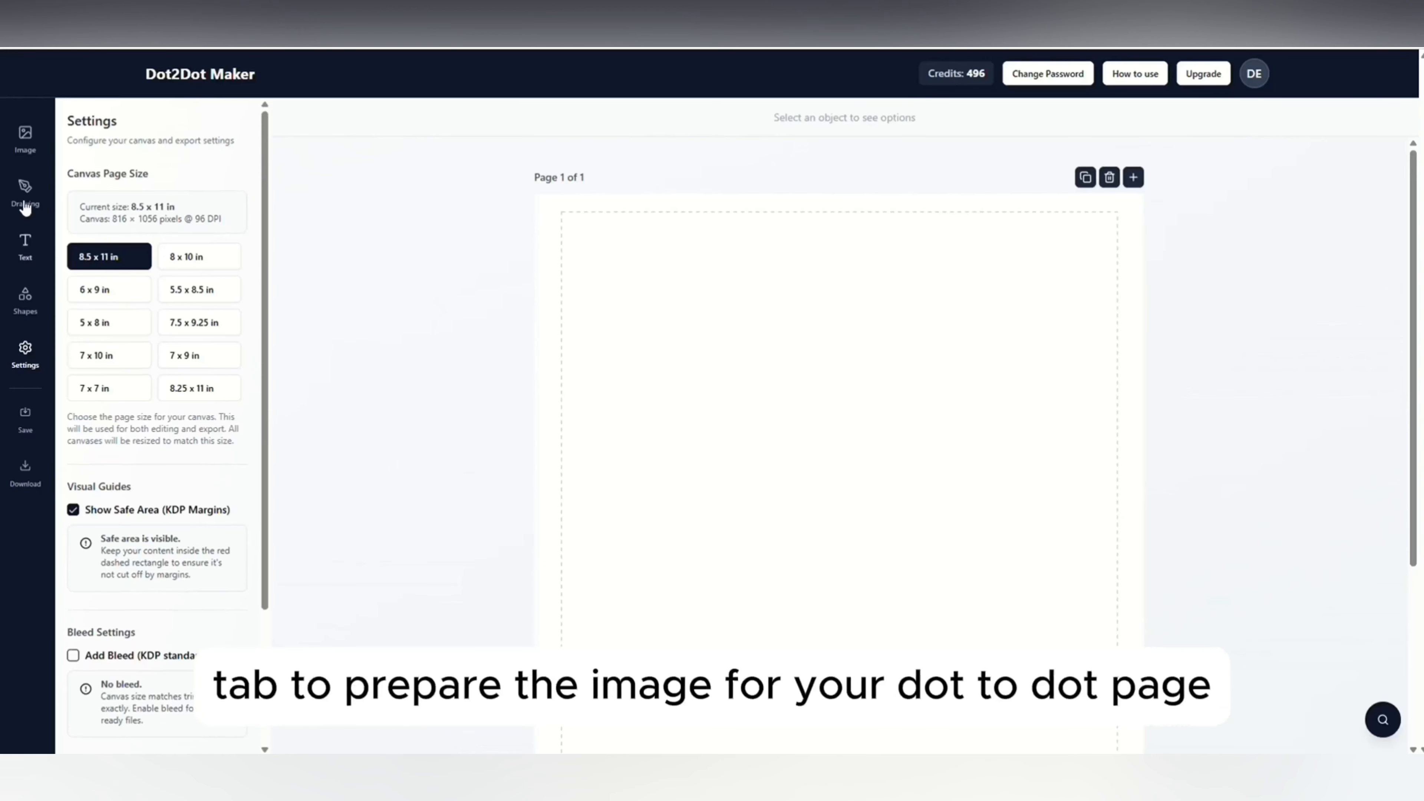
Generate an AI image in Idea Mode from "a full body santa claus" at 1:1 and preview it enlarged.
{"action": "left_click", "coordinate": [23, 147]}
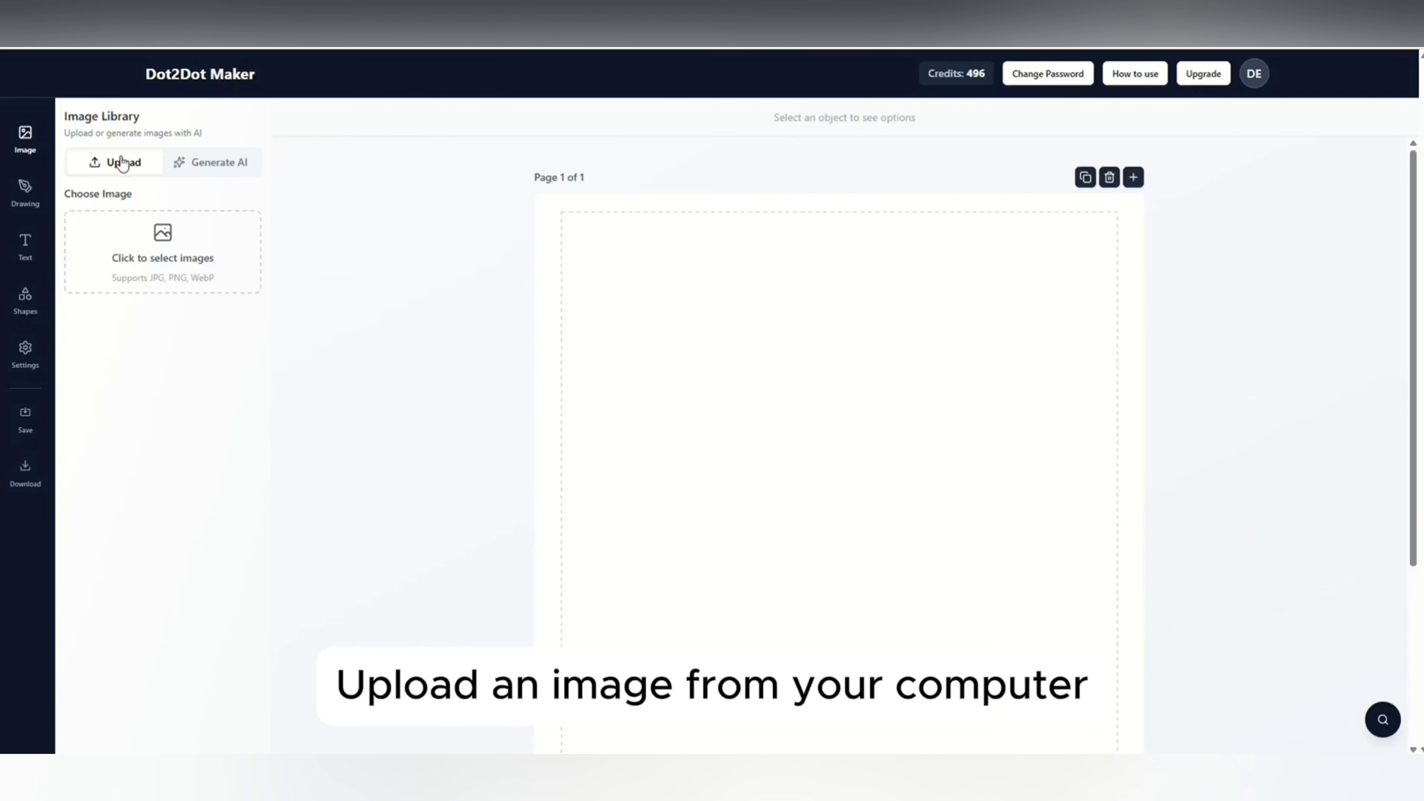
{"action": "left_click", "coordinate": [210, 166]}
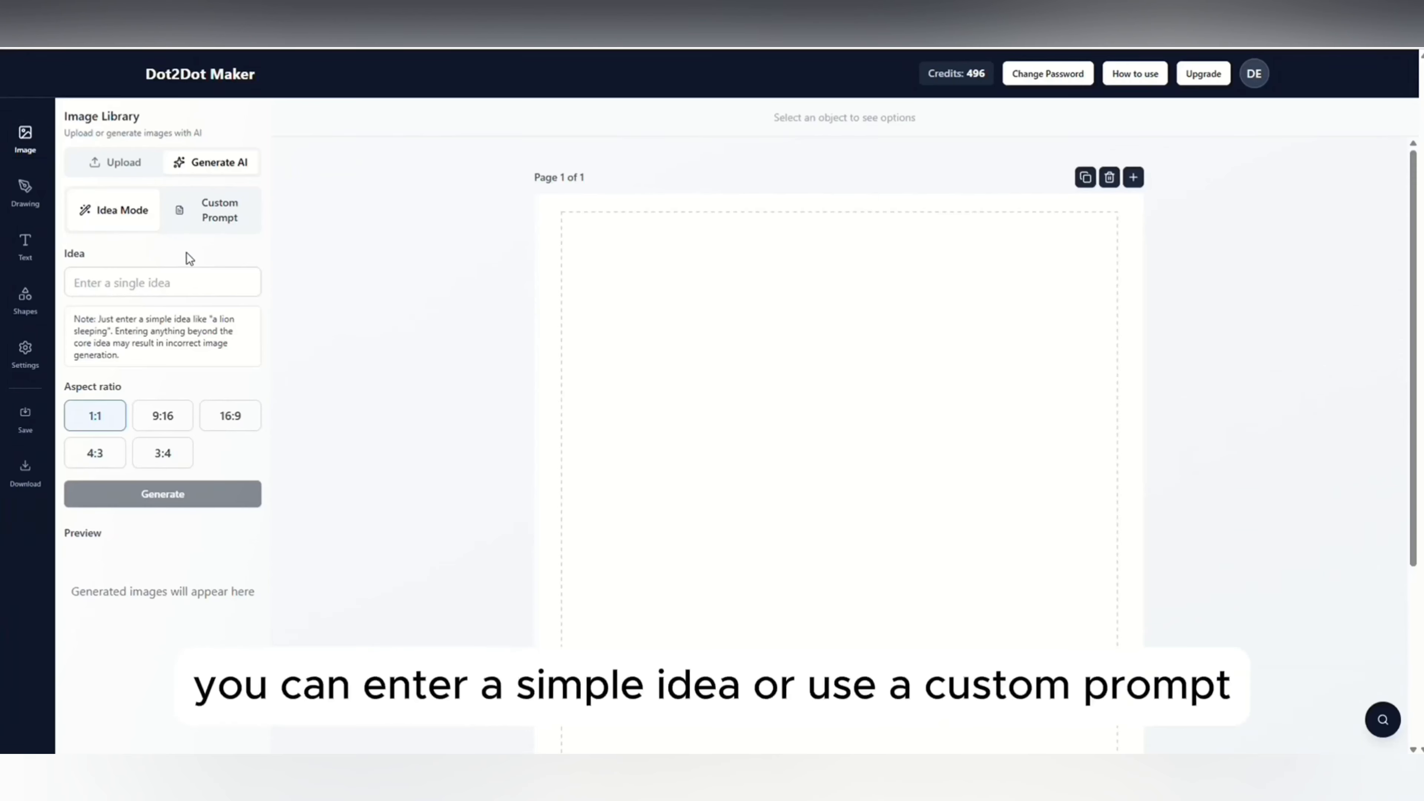
{"action": "left_click", "coordinate": [210, 214]}
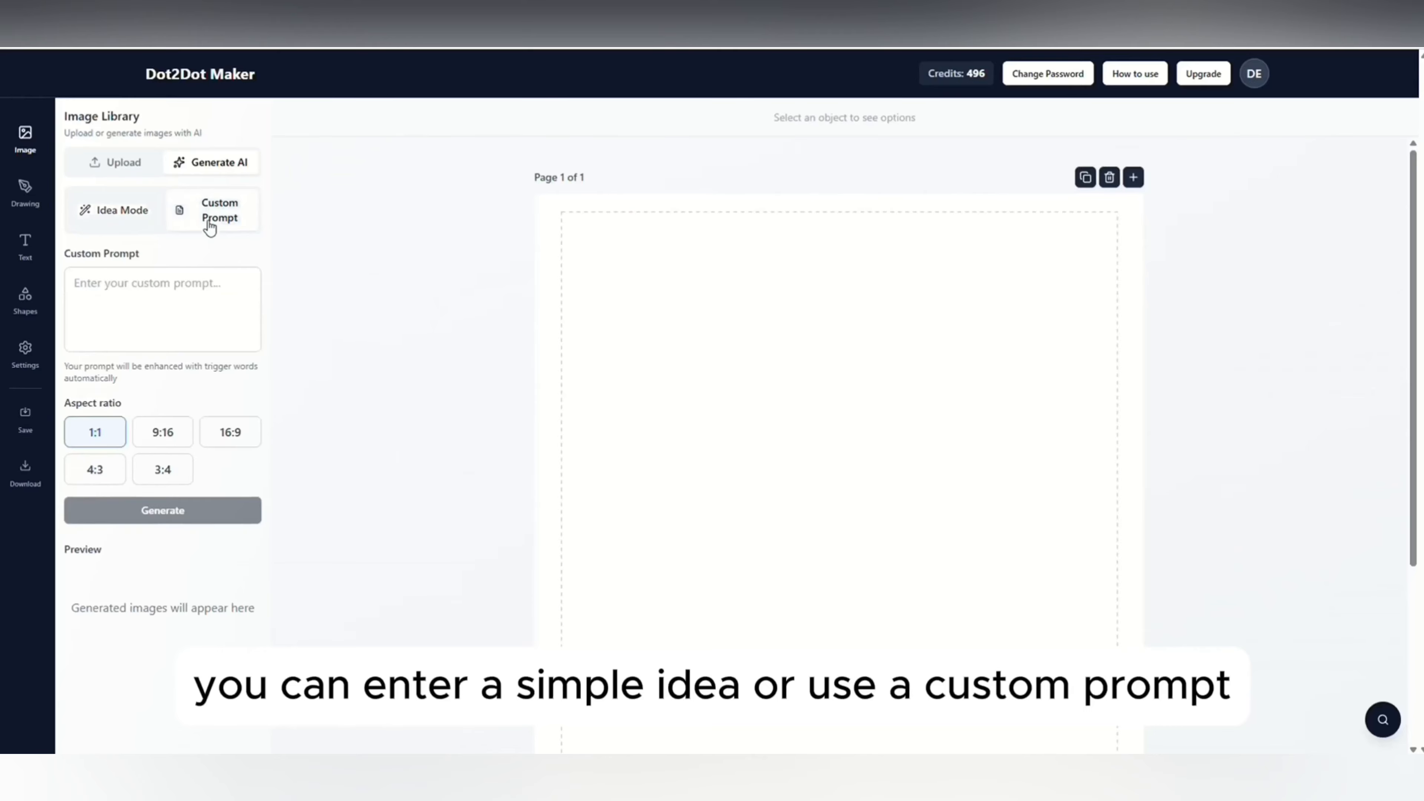
{"action": "left_click", "coordinate": [115, 222]}
{"action": "left_click", "coordinate": [140, 284]}
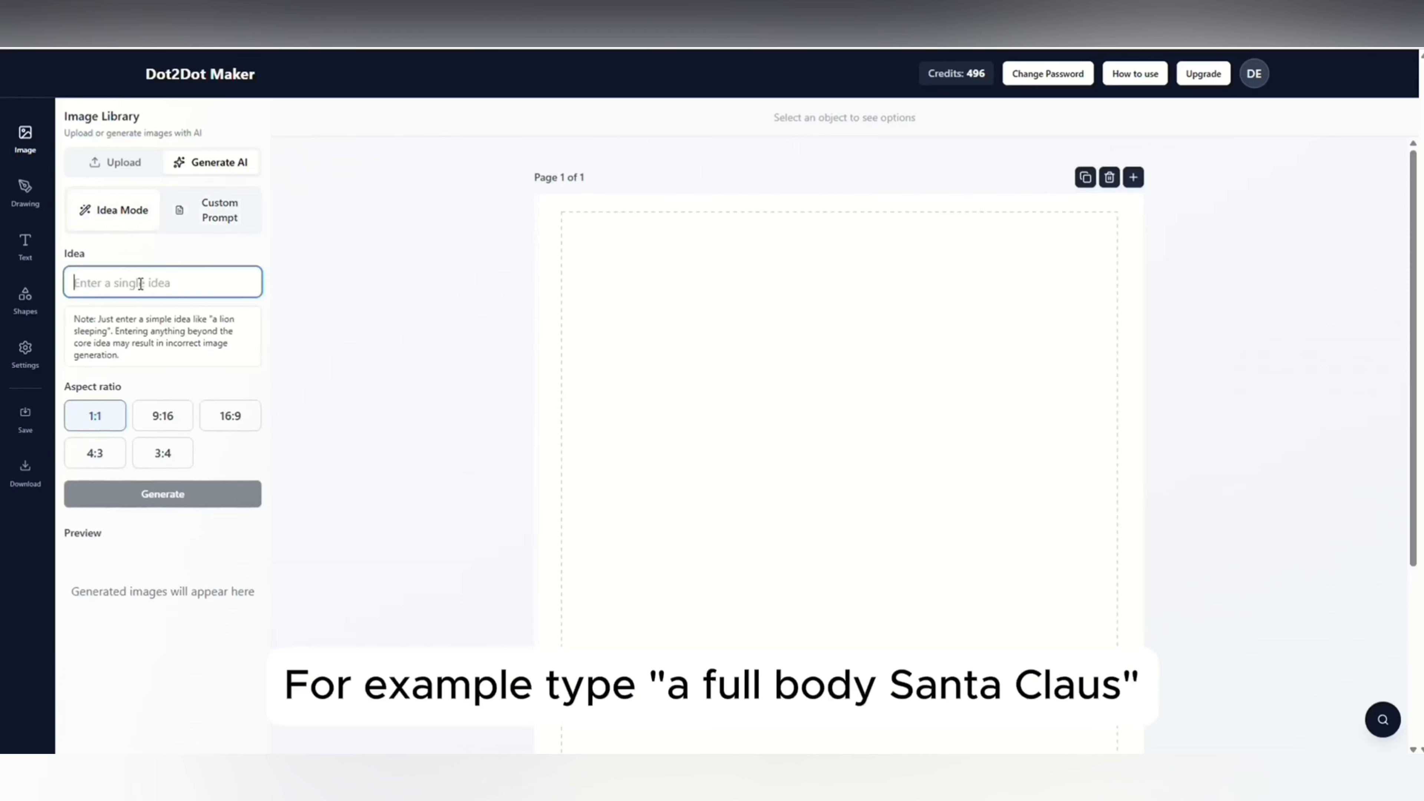
{"action": "type", "text": "a full"}
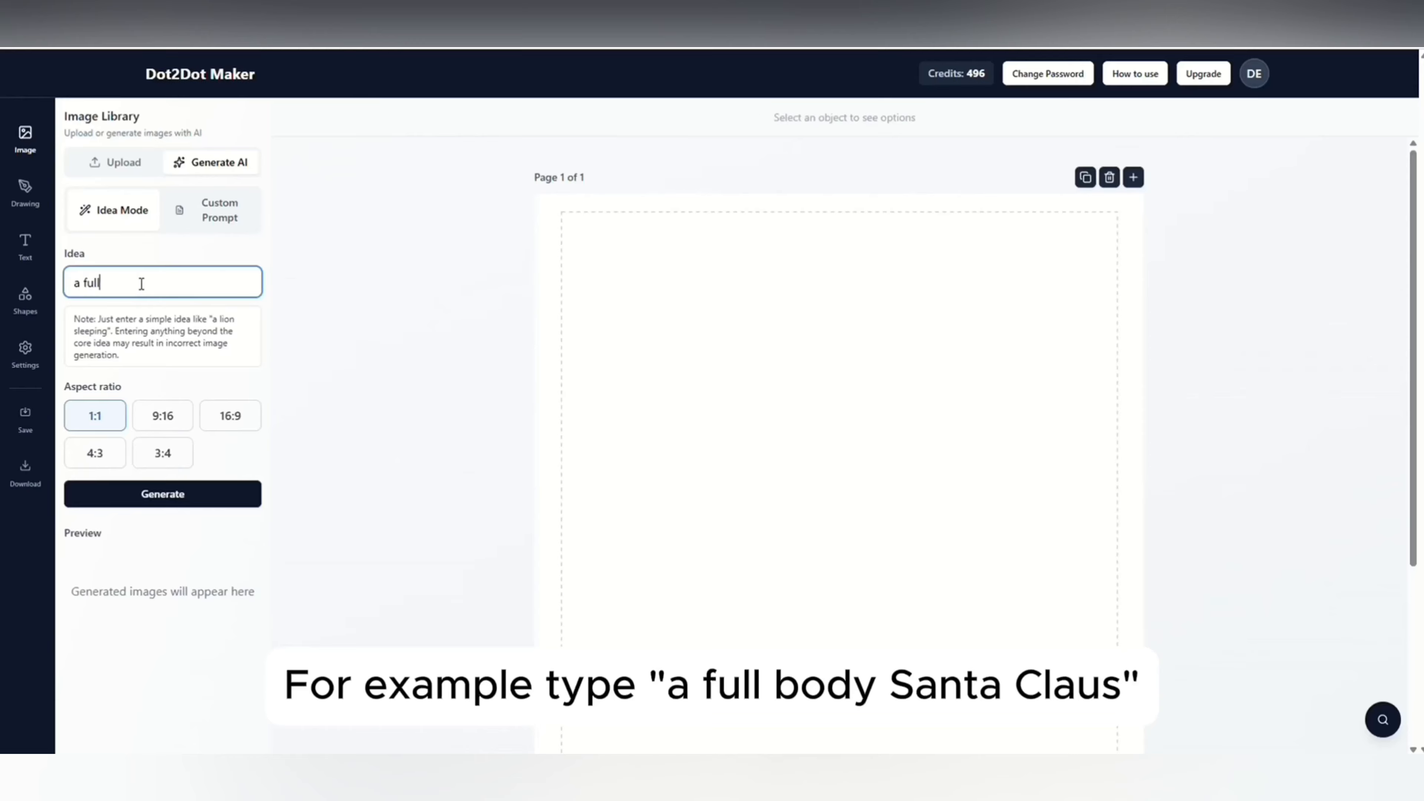
{"action": "type", "text": " body sant"}
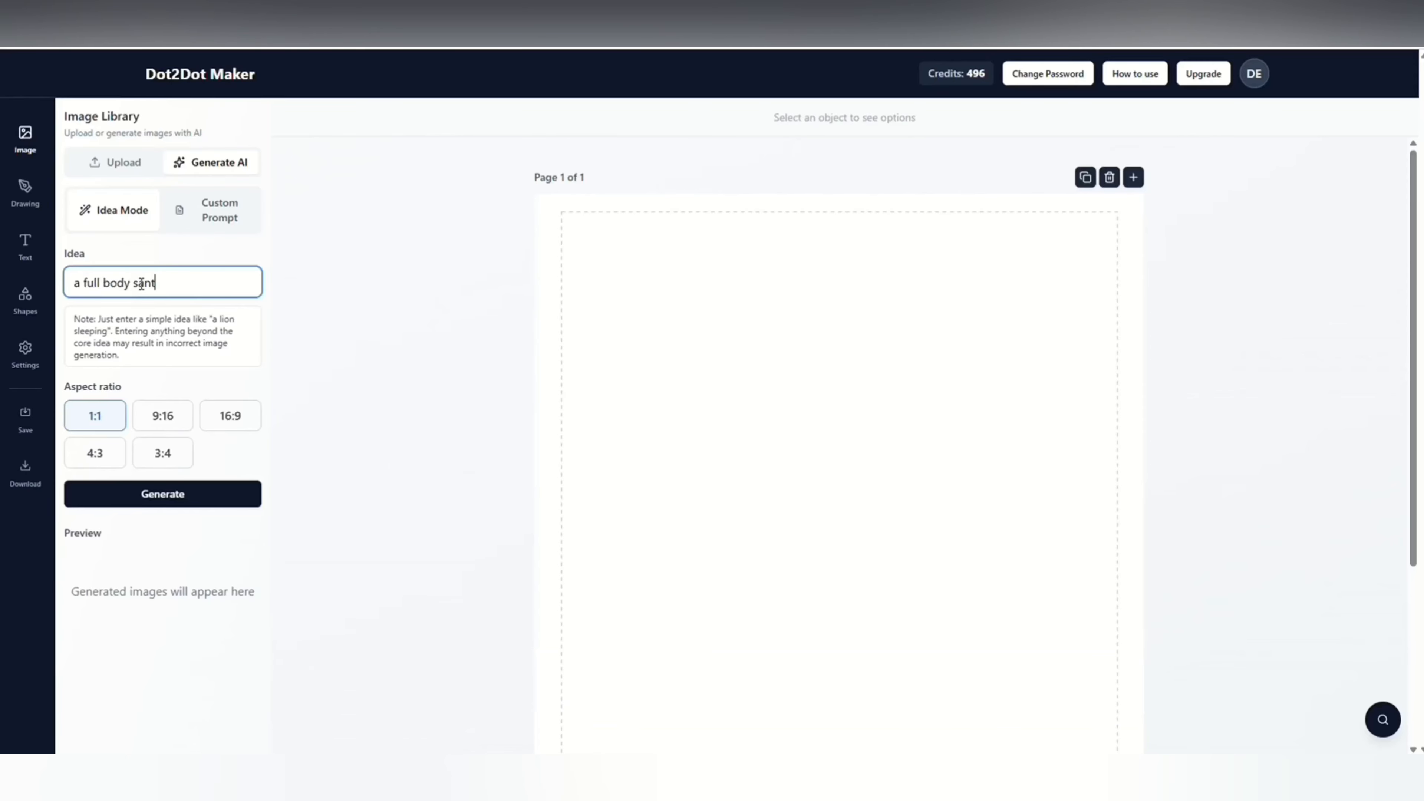
{"action": "type", "text": "a claus"}
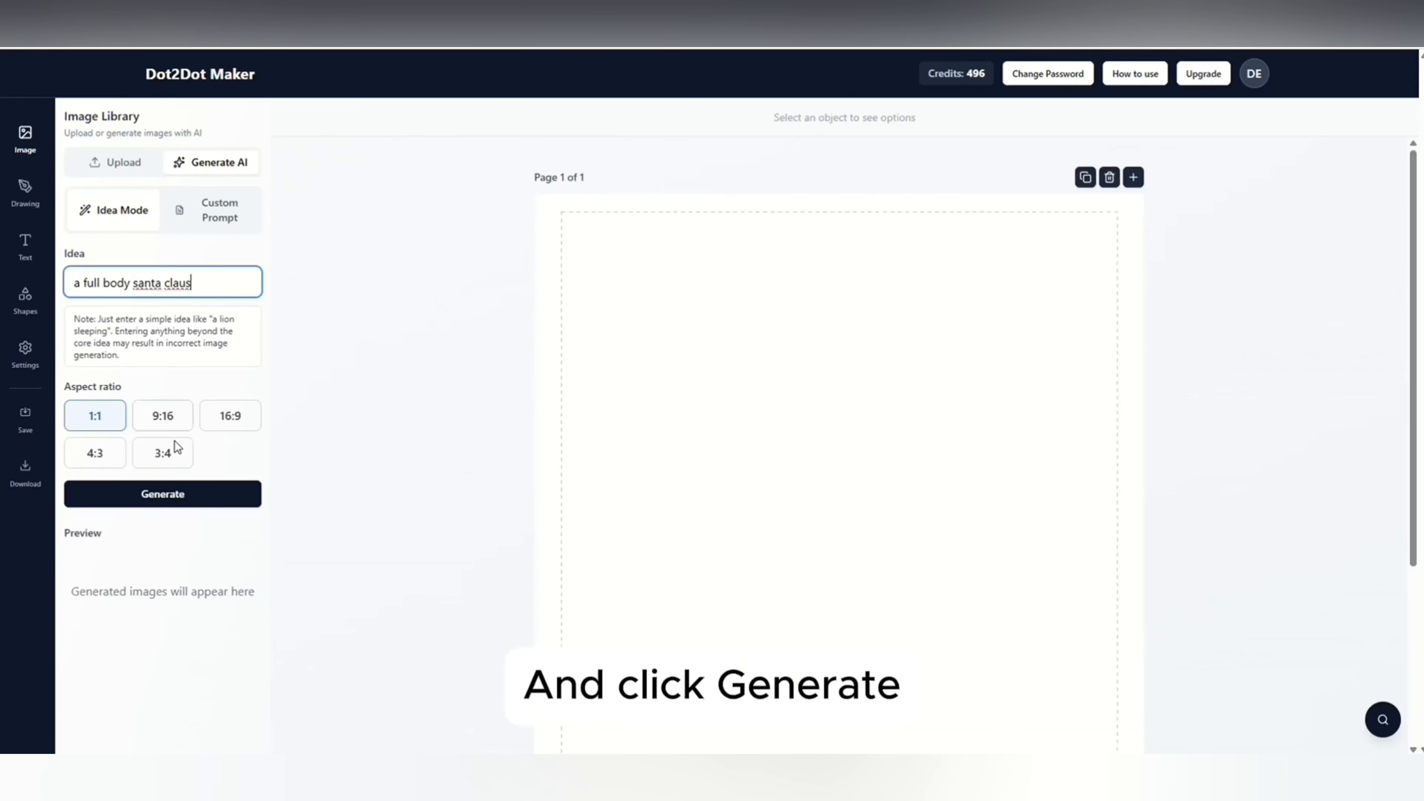
{"action": "left_click", "coordinate": [168, 493]}
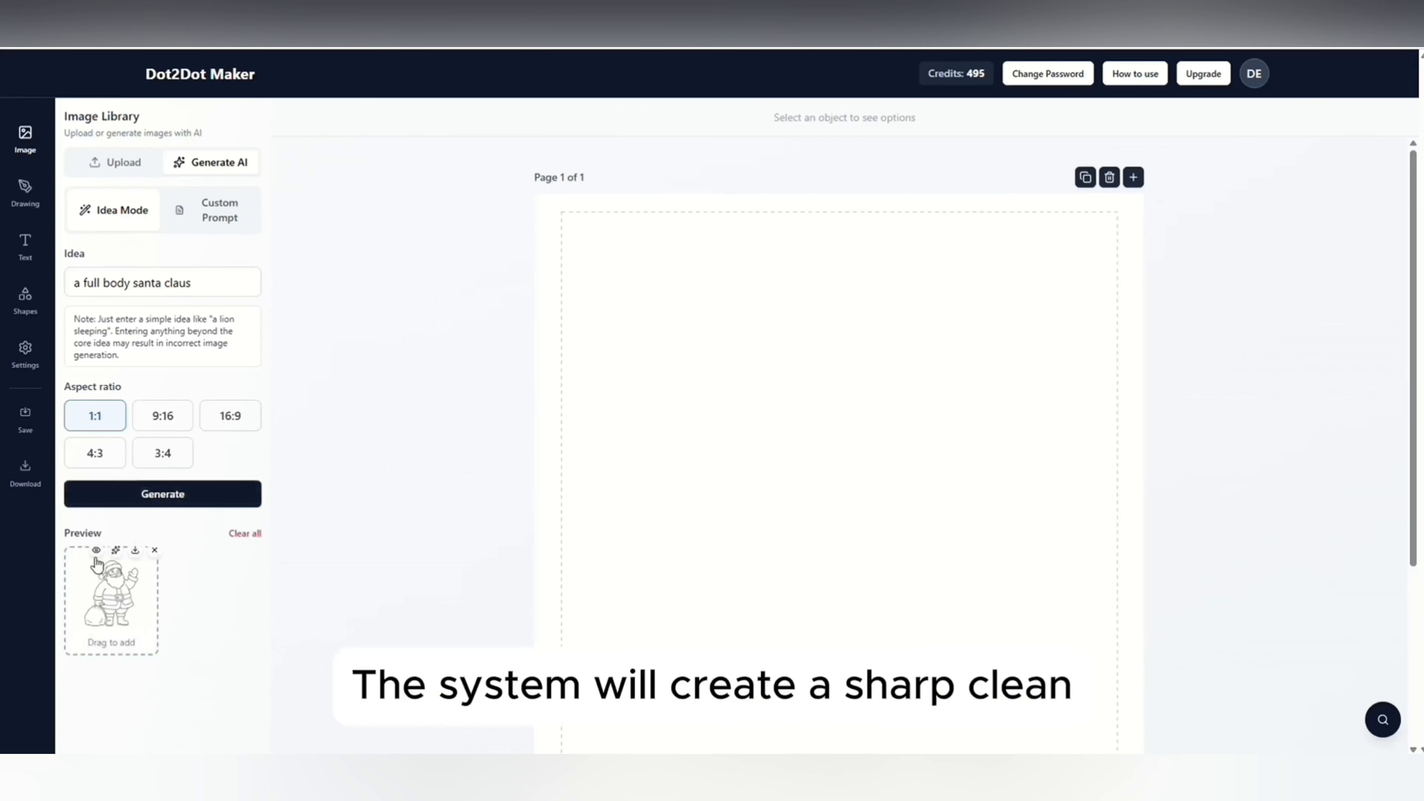
{"action": "left_click", "coordinate": [96, 551]}
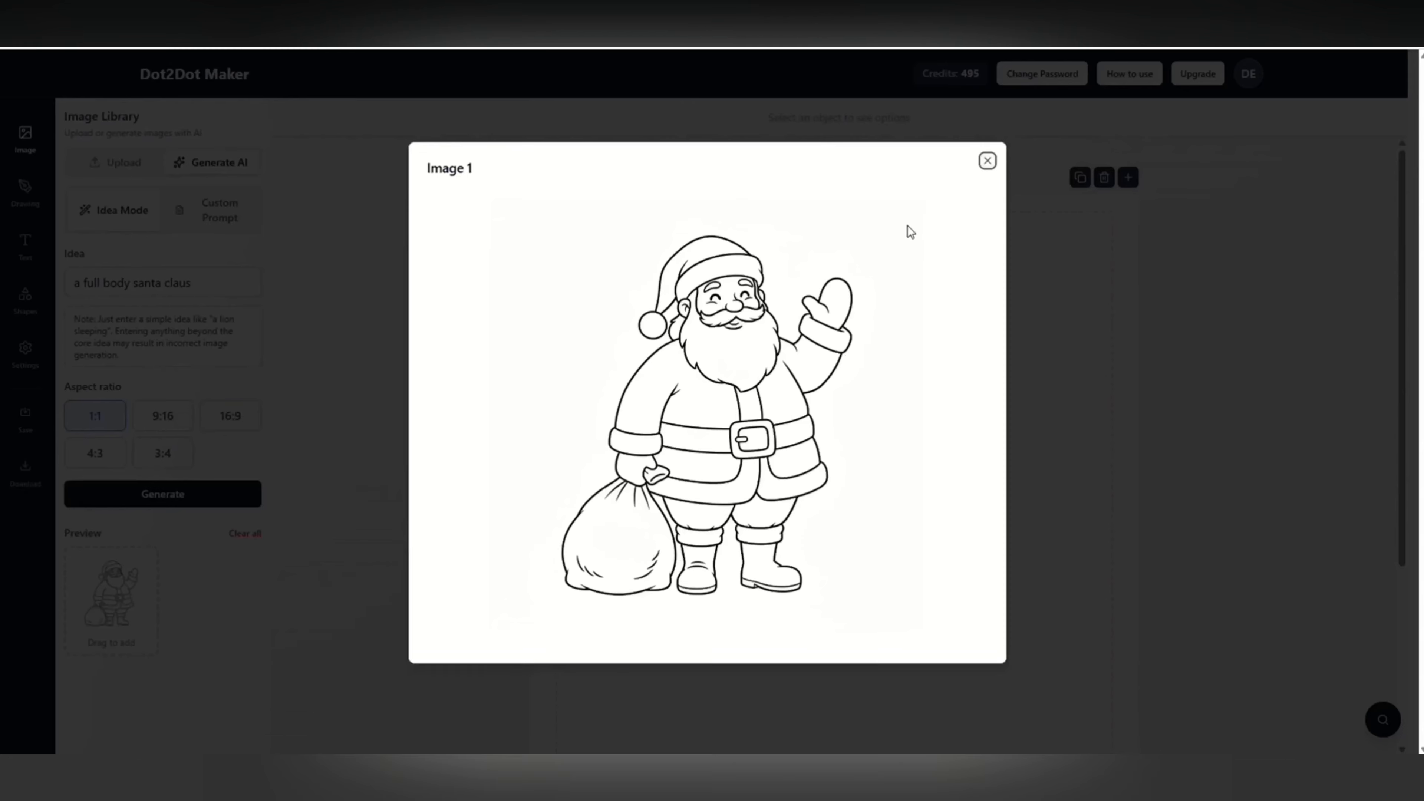
{"action": "left_click", "coordinate": [987, 161]}
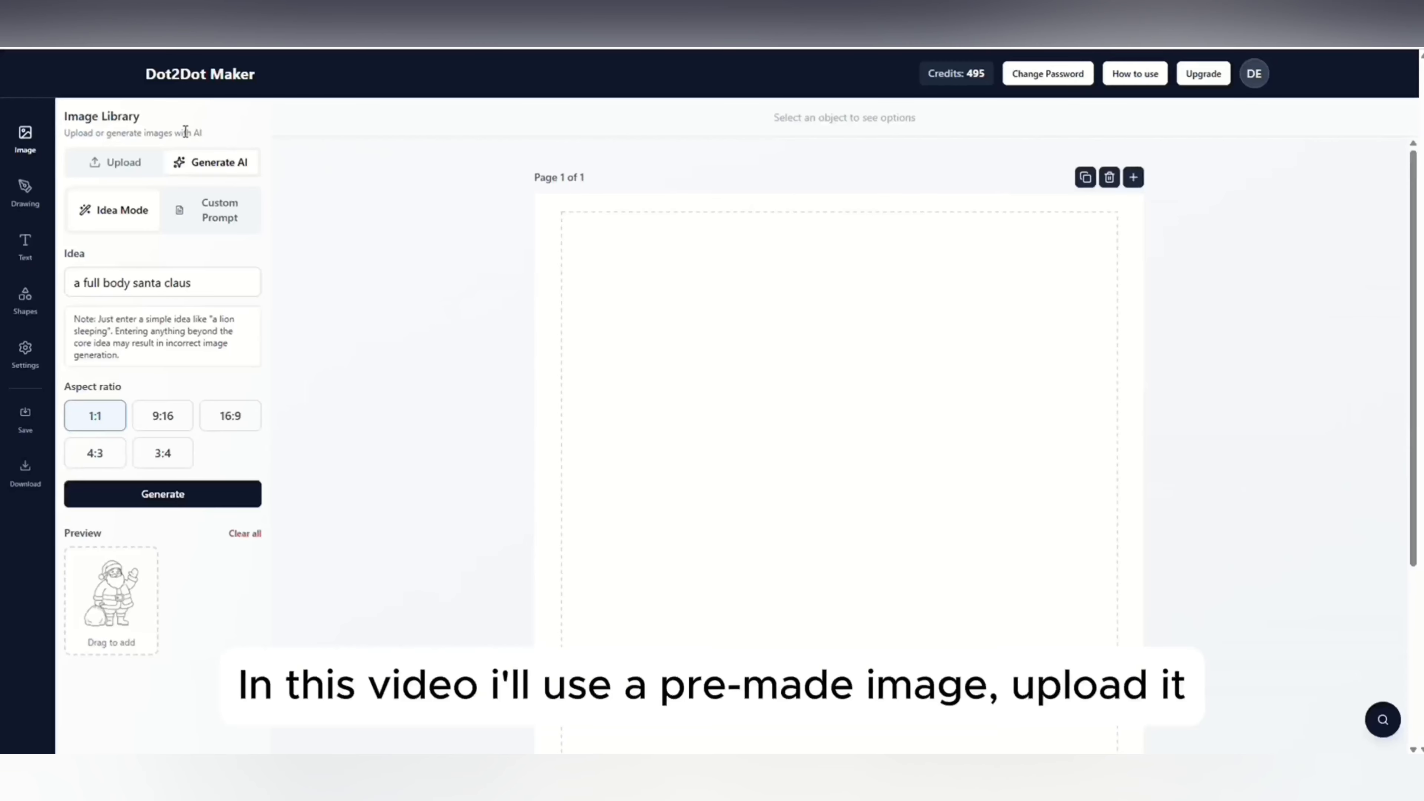
Upload the pre-made Santa Claus image with snowflakes and gifts and place it on the page.
{"action": "left_click", "coordinate": [122, 162]}
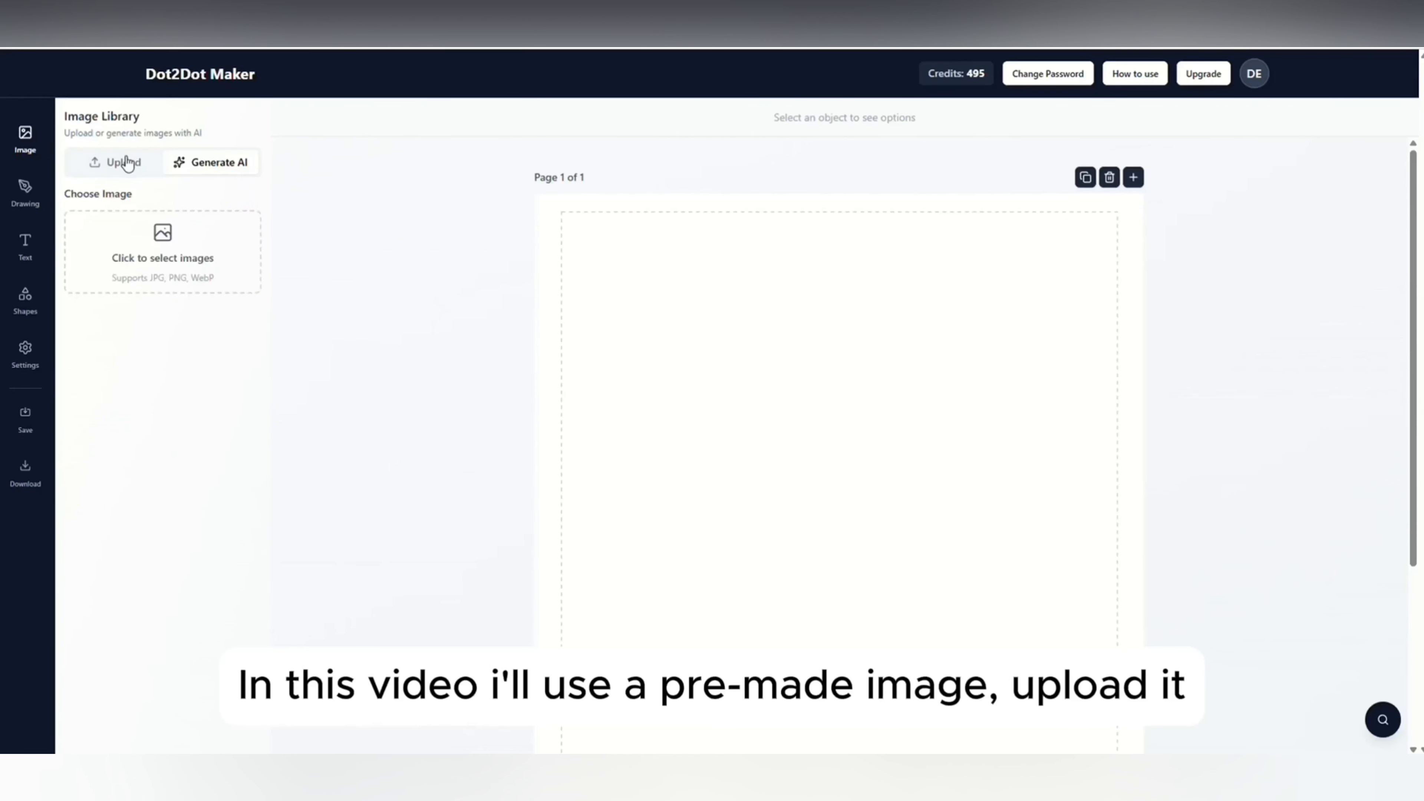
{"action": "left_click", "coordinate": [164, 231]}
{"action": "double_click", "coordinate": [192, 202]}
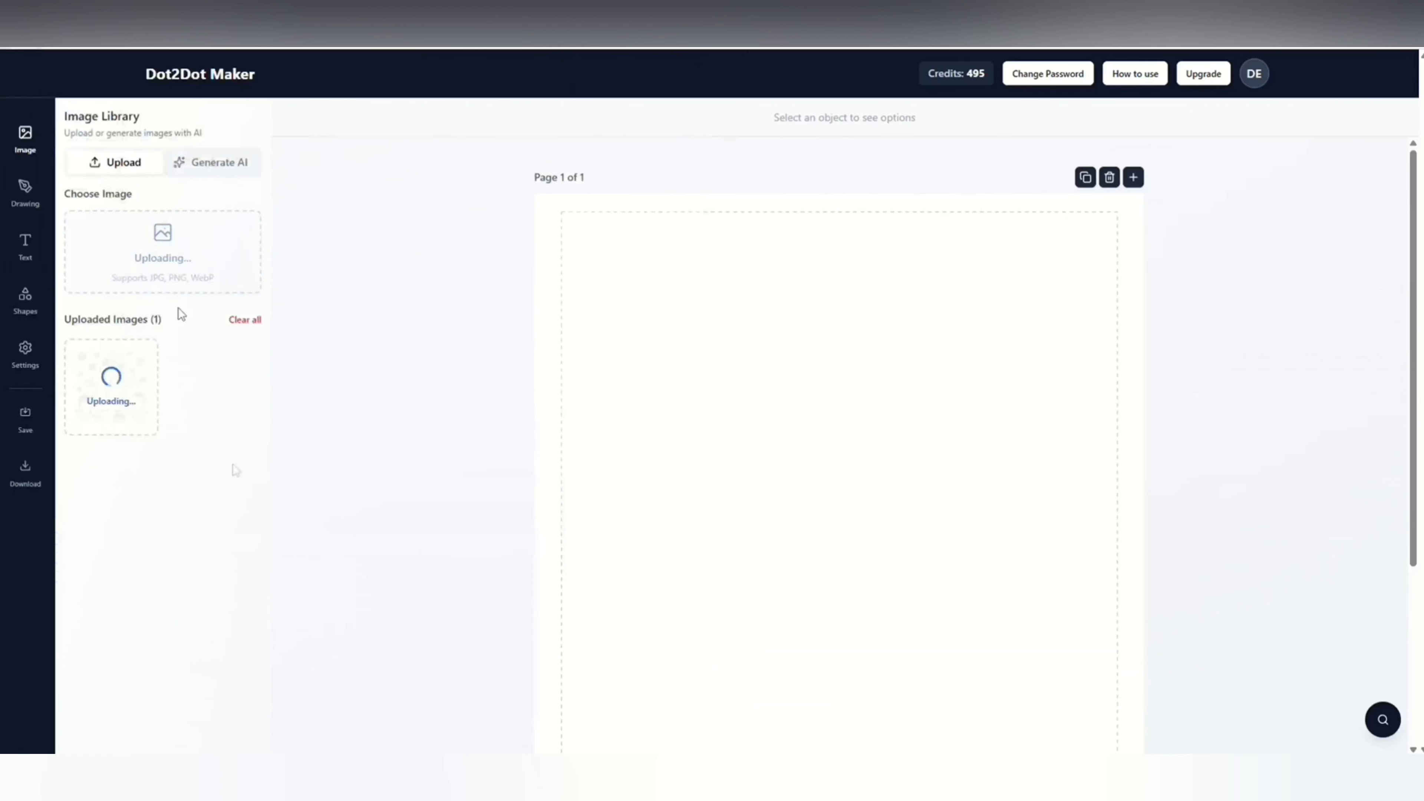
{"action": "left_click_drag", "start_coordinate": [115, 388], "coordinate": [813, 532]}
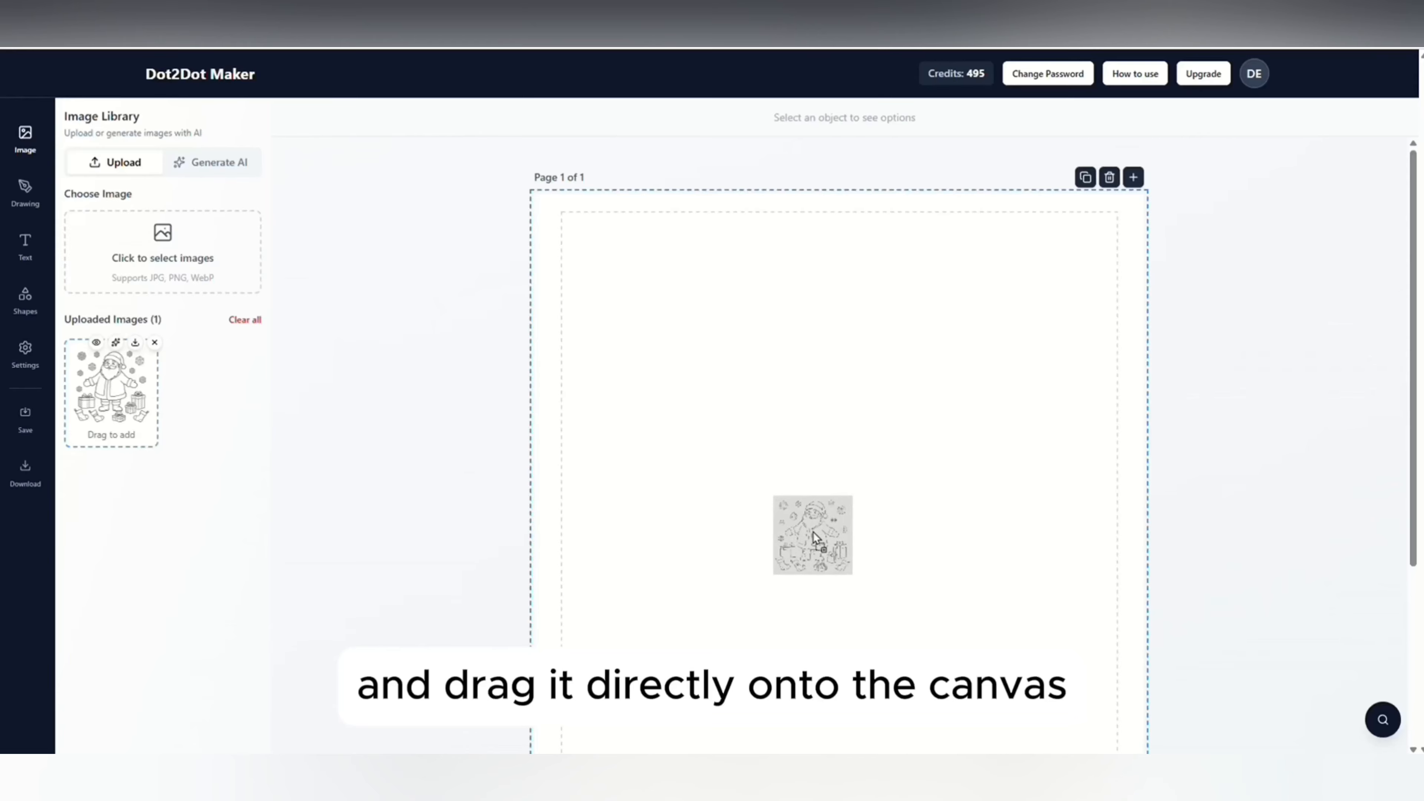
Scale the Santa image down to fit the safe area's width, move it toward the lower page, and center it horizontally.
{"action": "left_click_drag", "start_coordinate": [857, 583], "coordinate": [845, 582]}
{"action": "left_click_drag", "start_coordinate": [820, 493], "coordinate": [834, 495]}
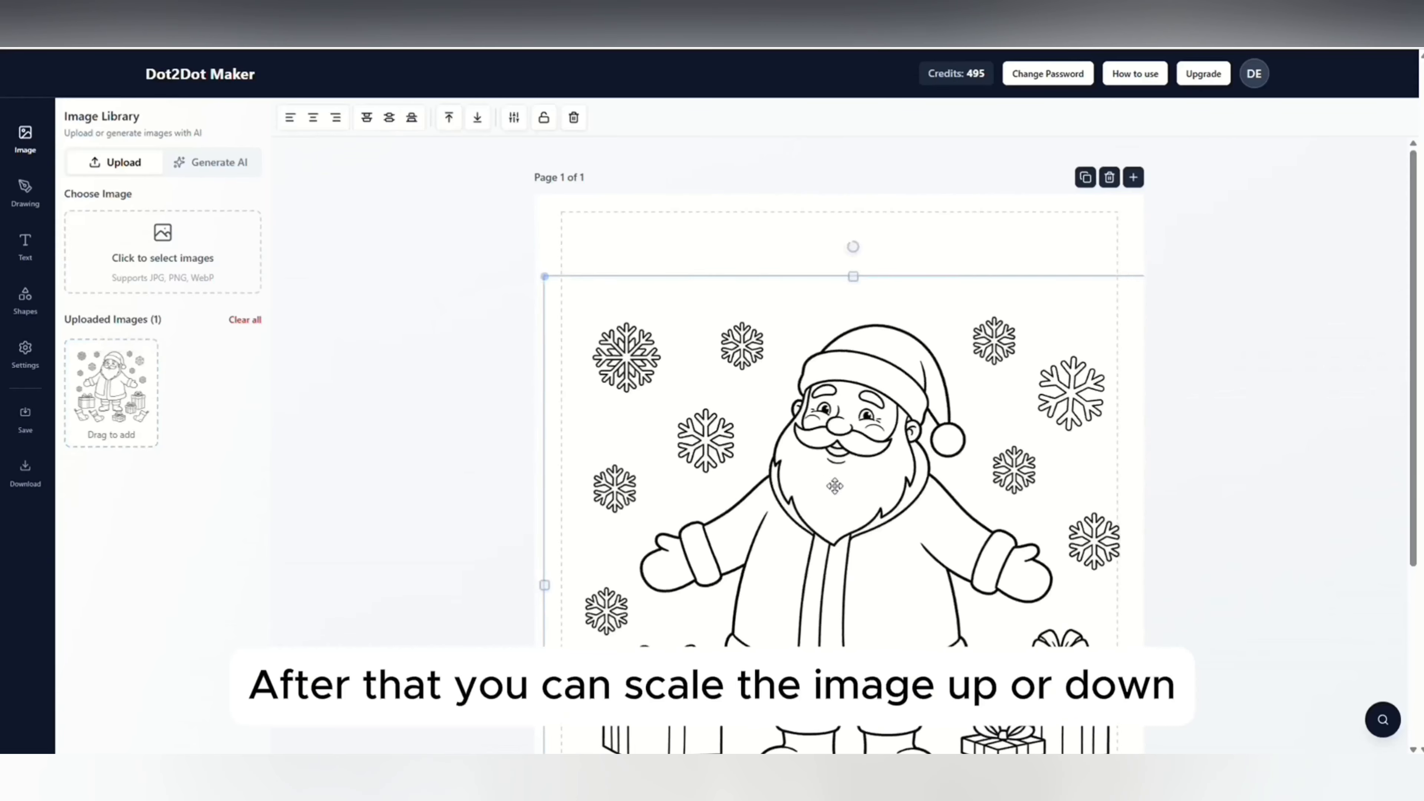
{"action": "left_click_drag", "start_coordinate": [544, 277], "coordinate": [630, 327]}
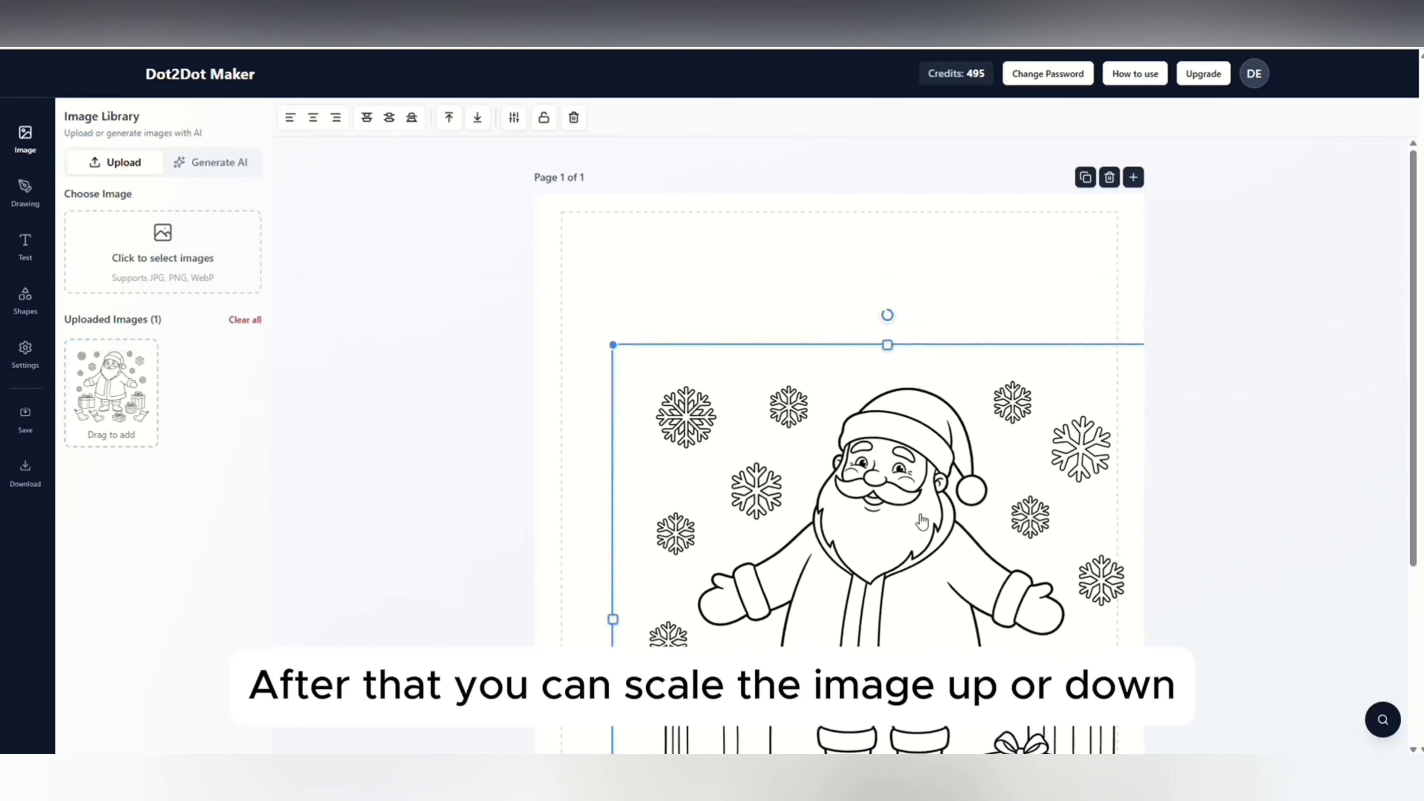
{"action": "left_click_drag", "start_coordinate": [920, 515], "coordinate": [871, 496]}
{"action": "left_click_drag", "start_coordinate": [1113, 327], "coordinate": [1027, 477]}
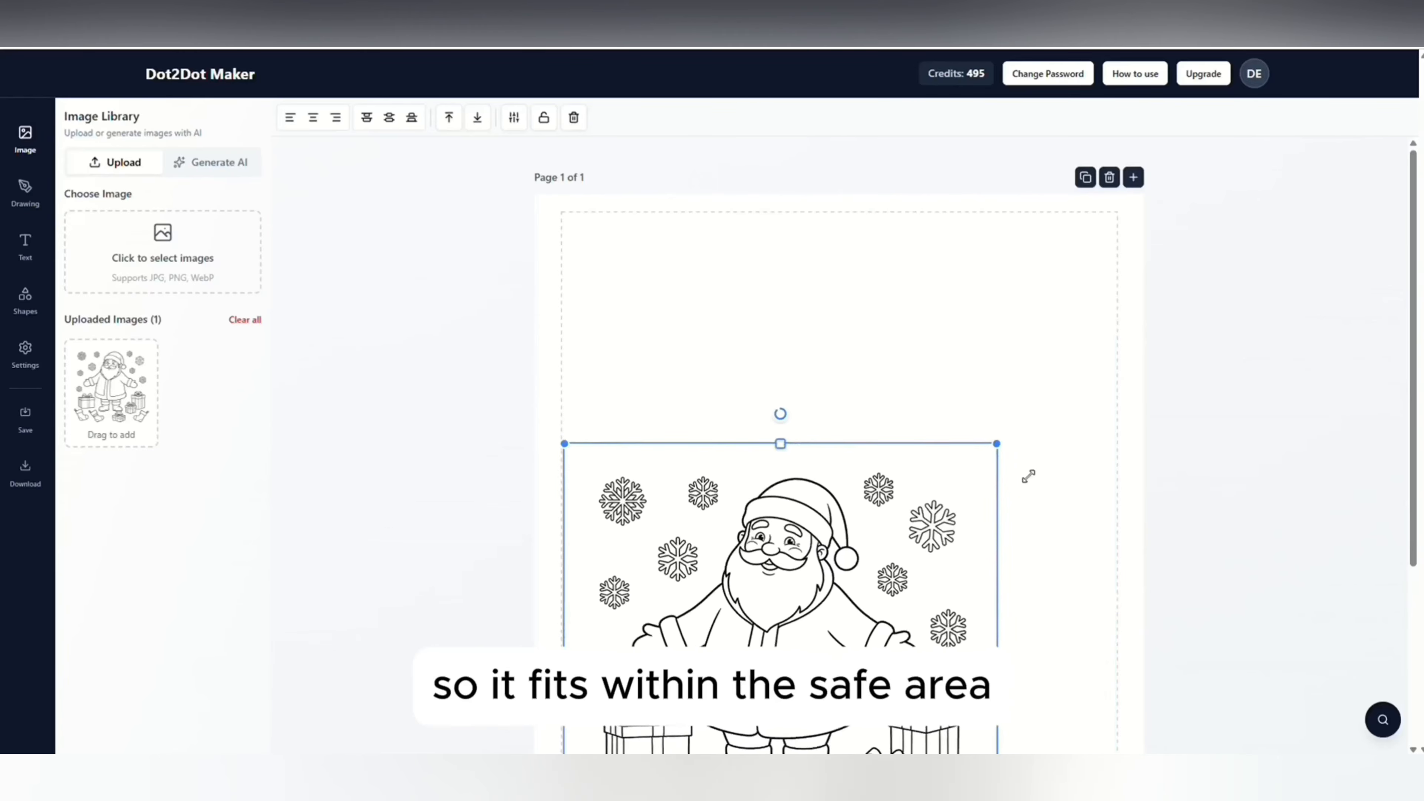
{"action": "scroll", "coordinate": [814, 446], "scroll_direction": "down", "scroll_amount": 3}
{"action": "left_click_drag", "start_coordinate": [815, 445], "coordinate": [832, 443]}
{"action": "scroll", "coordinate": [549, 170], "scroll_direction": "up", "scroll_amount": 3}
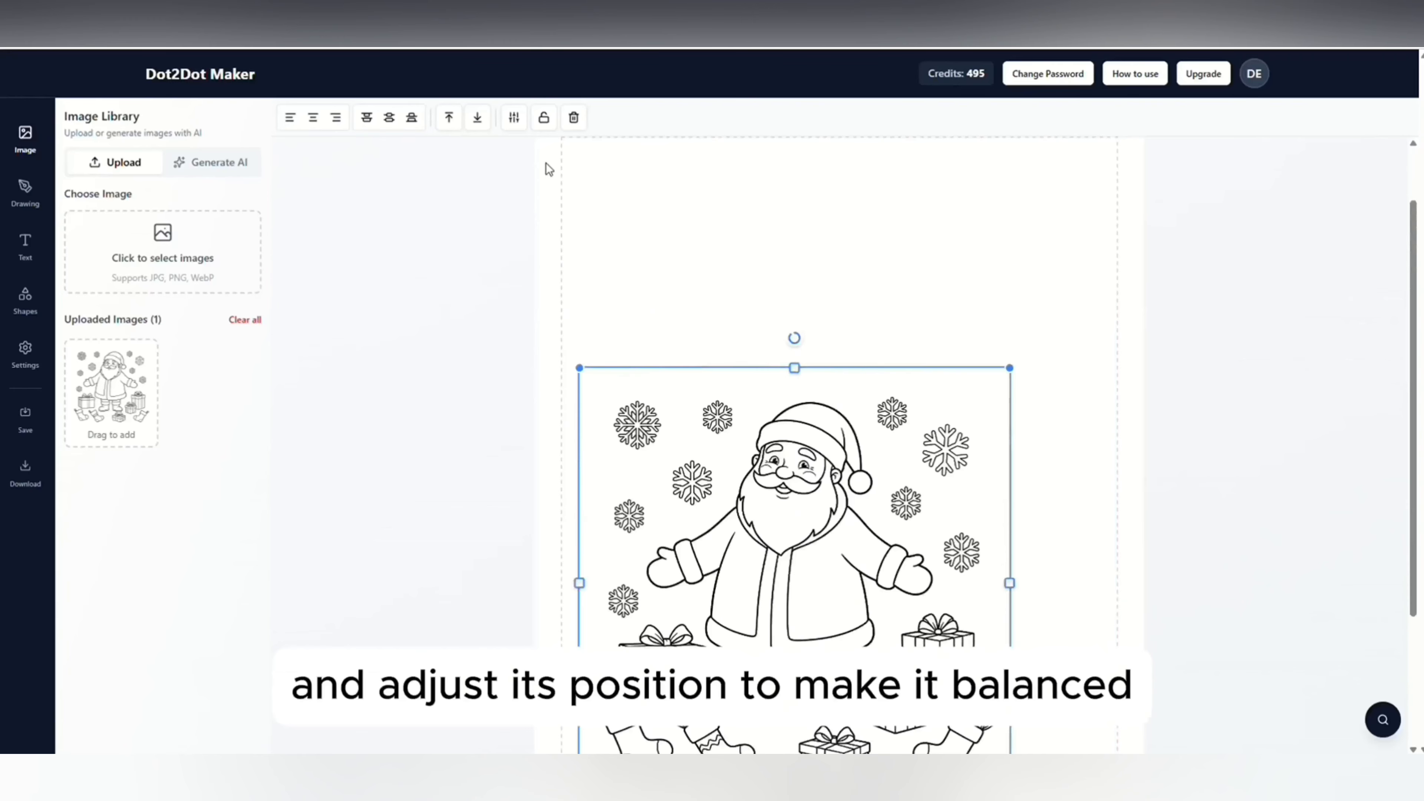
{"action": "left_click", "coordinate": [314, 118]}
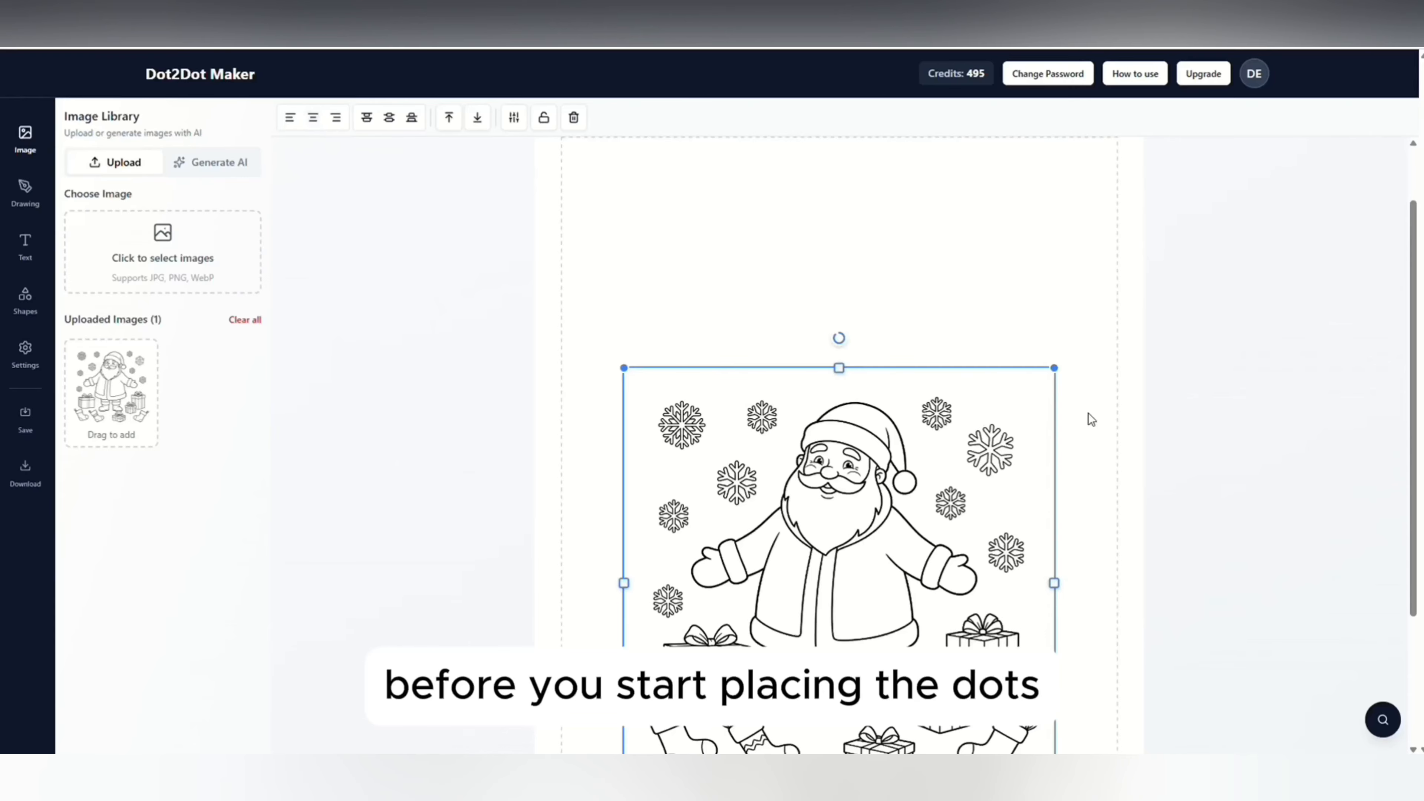
Enlarge the Santa image slightly from its upper corners and realign it to the page's horizontal center.
{"action": "left_click_drag", "start_coordinate": [623, 368], "coordinate": [610, 355]}
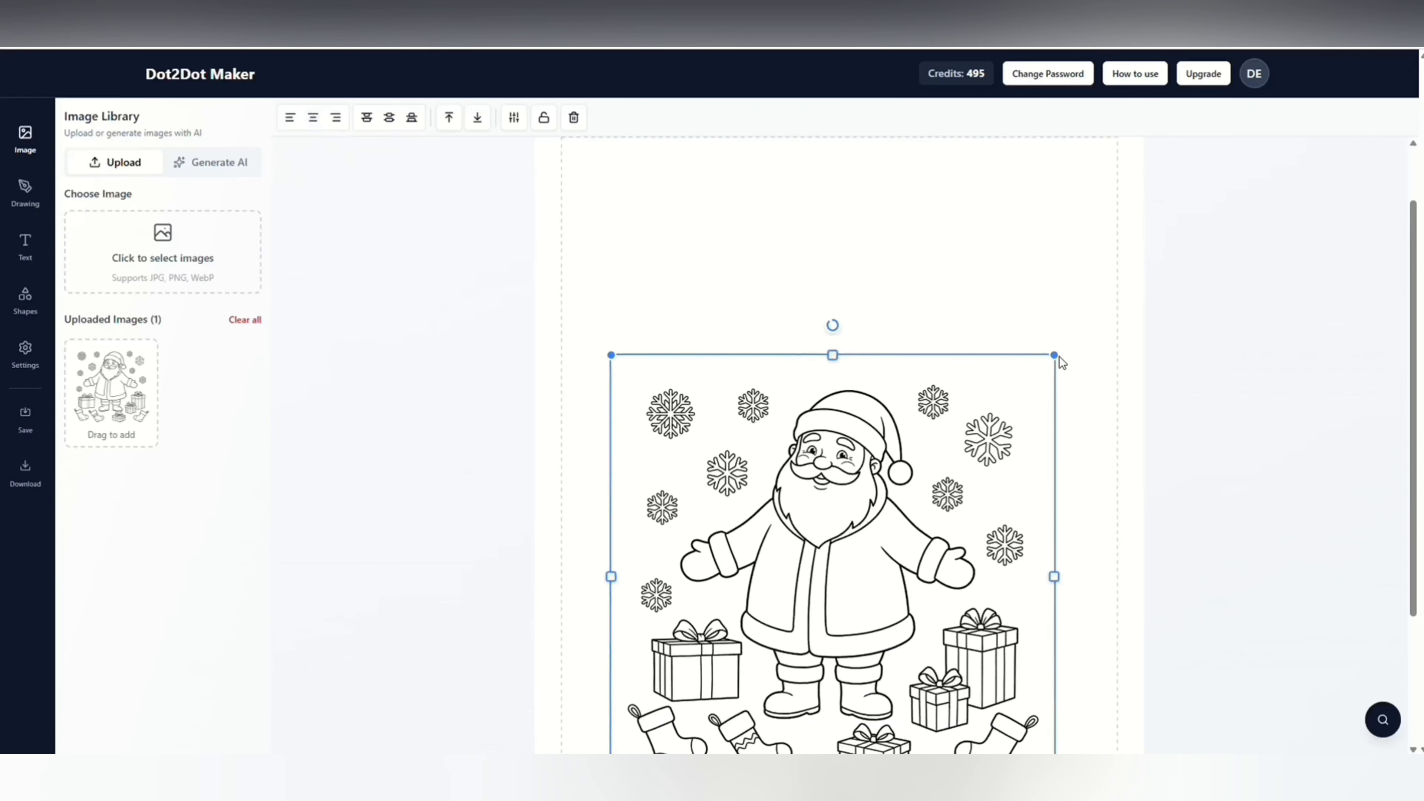
{"action": "left_click_drag", "start_coordinate": [1059, 356], "coordinate": [1085, 332]}
{"action": "left_click", "coordinate": [313, 118]}
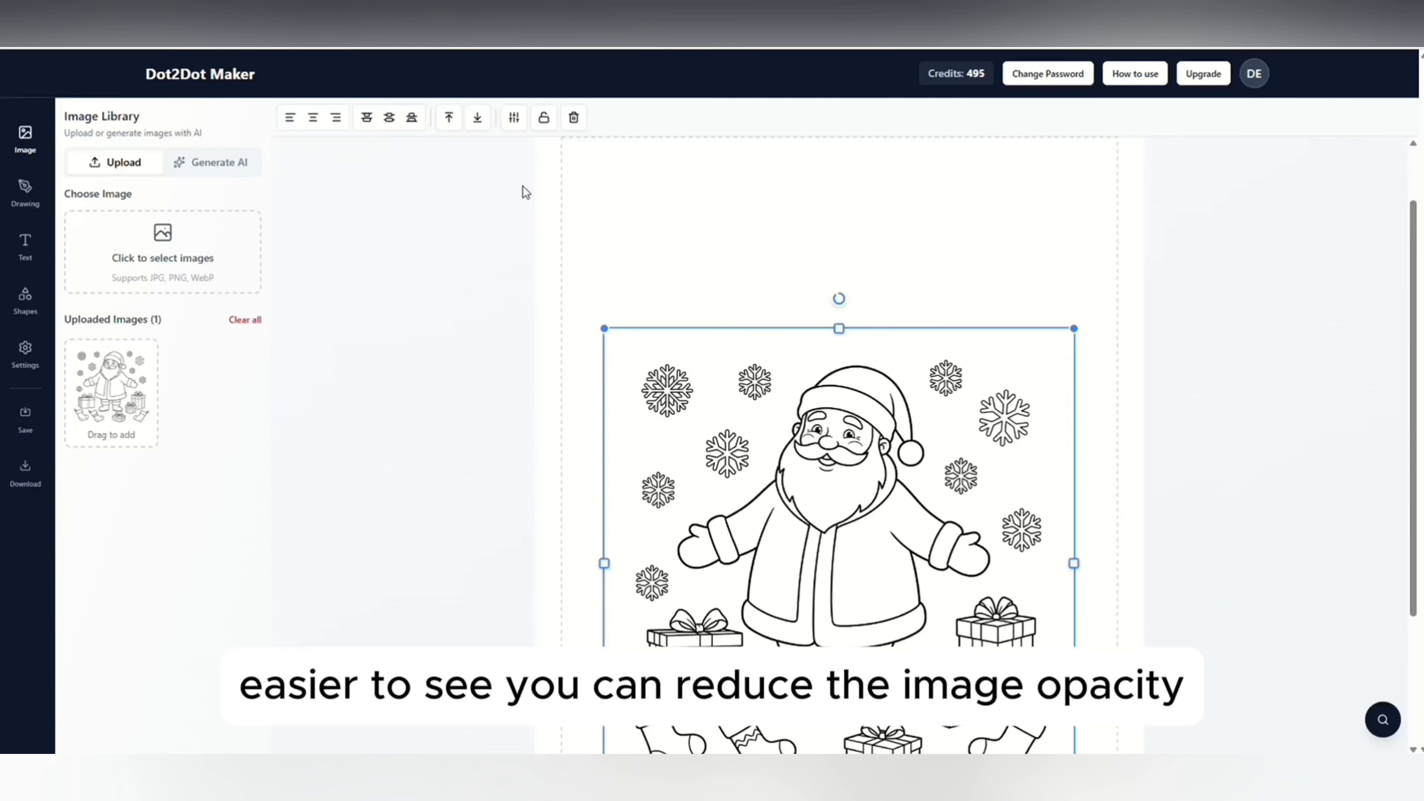
Lower the Santa image's opacity to 50% with the image filters and deselect it.
{"action": "left_click", "coordinate": [514, 119]}
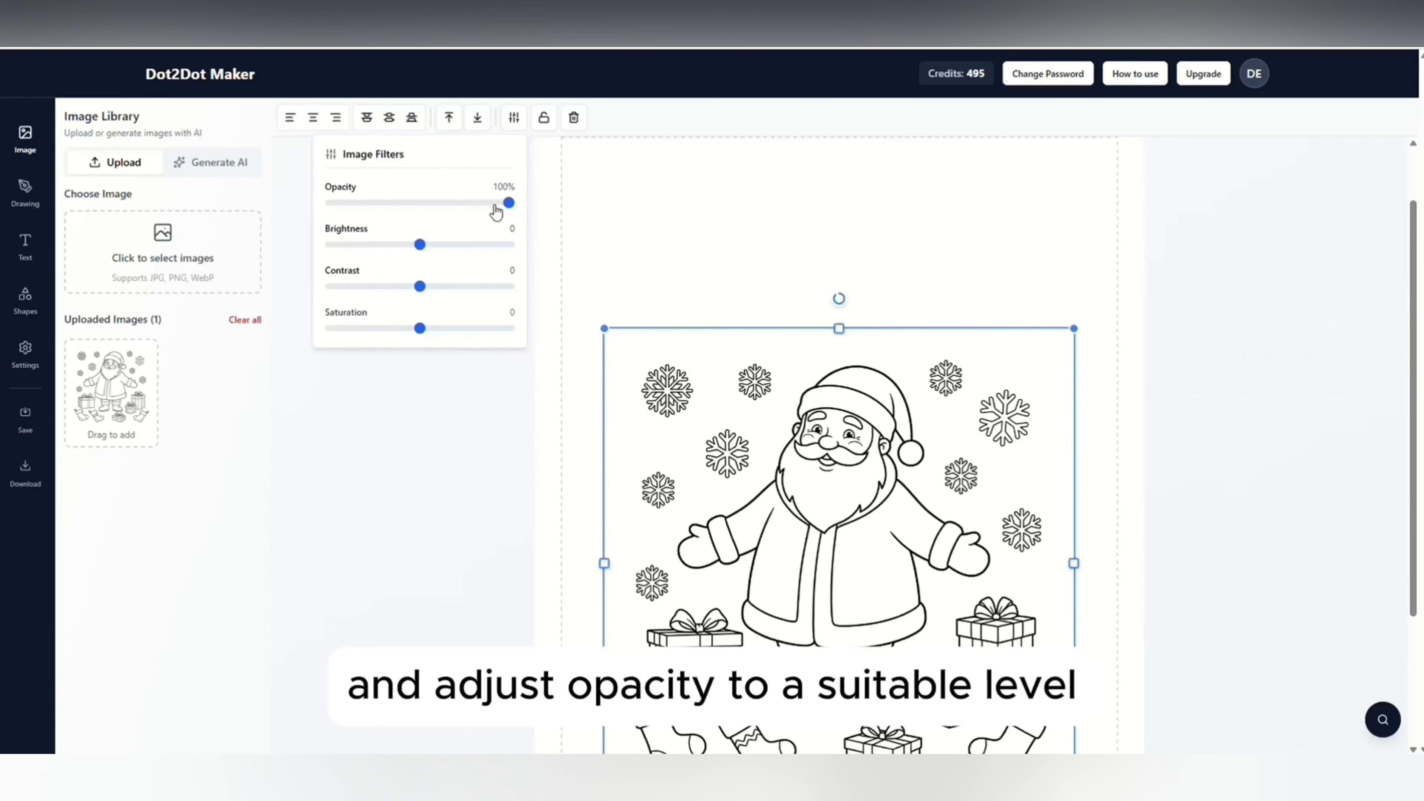
{"action": "left_click_drag", "start_coordinate": [508, 205], "coordinate": [422, 213]}
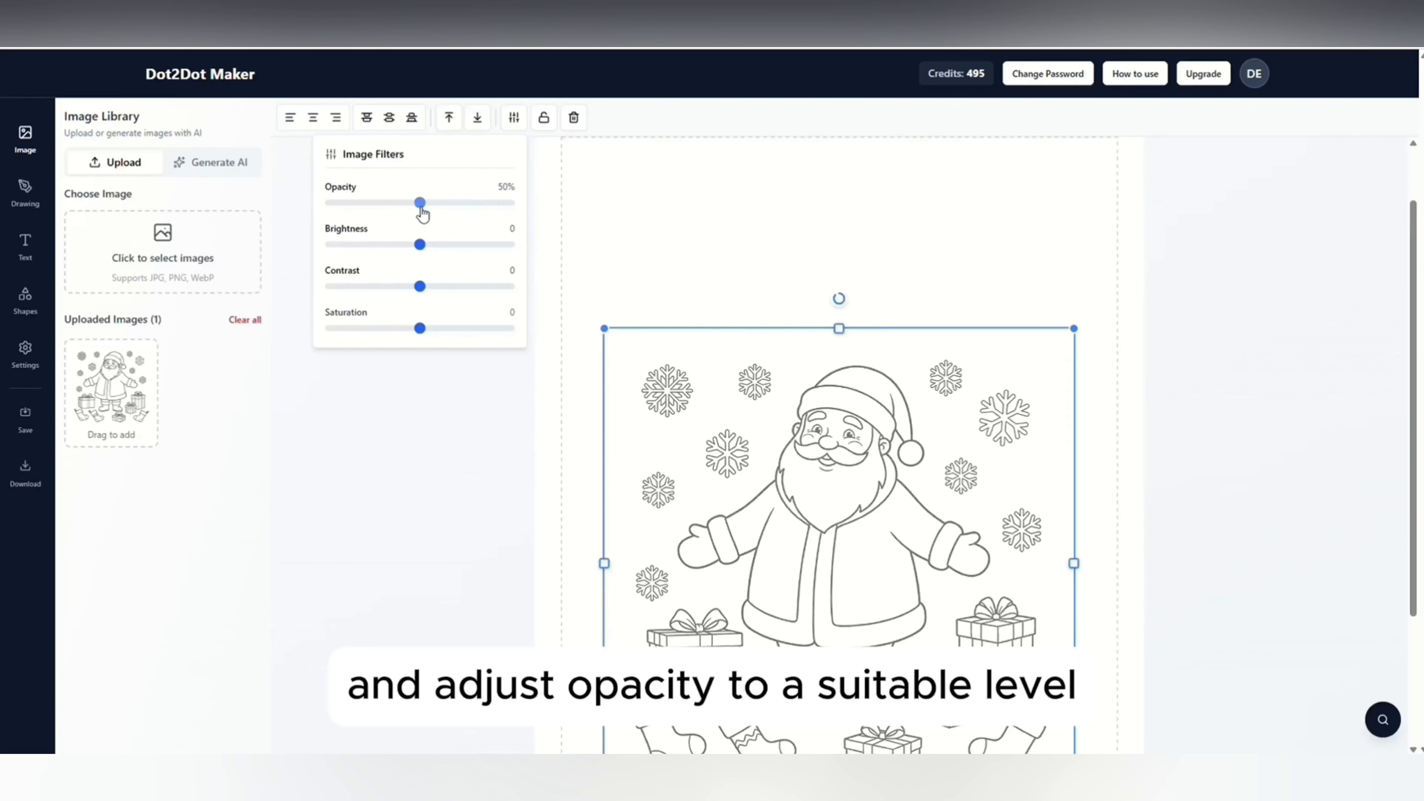
{"action": "left_click", "coordinate": [572, 437]}
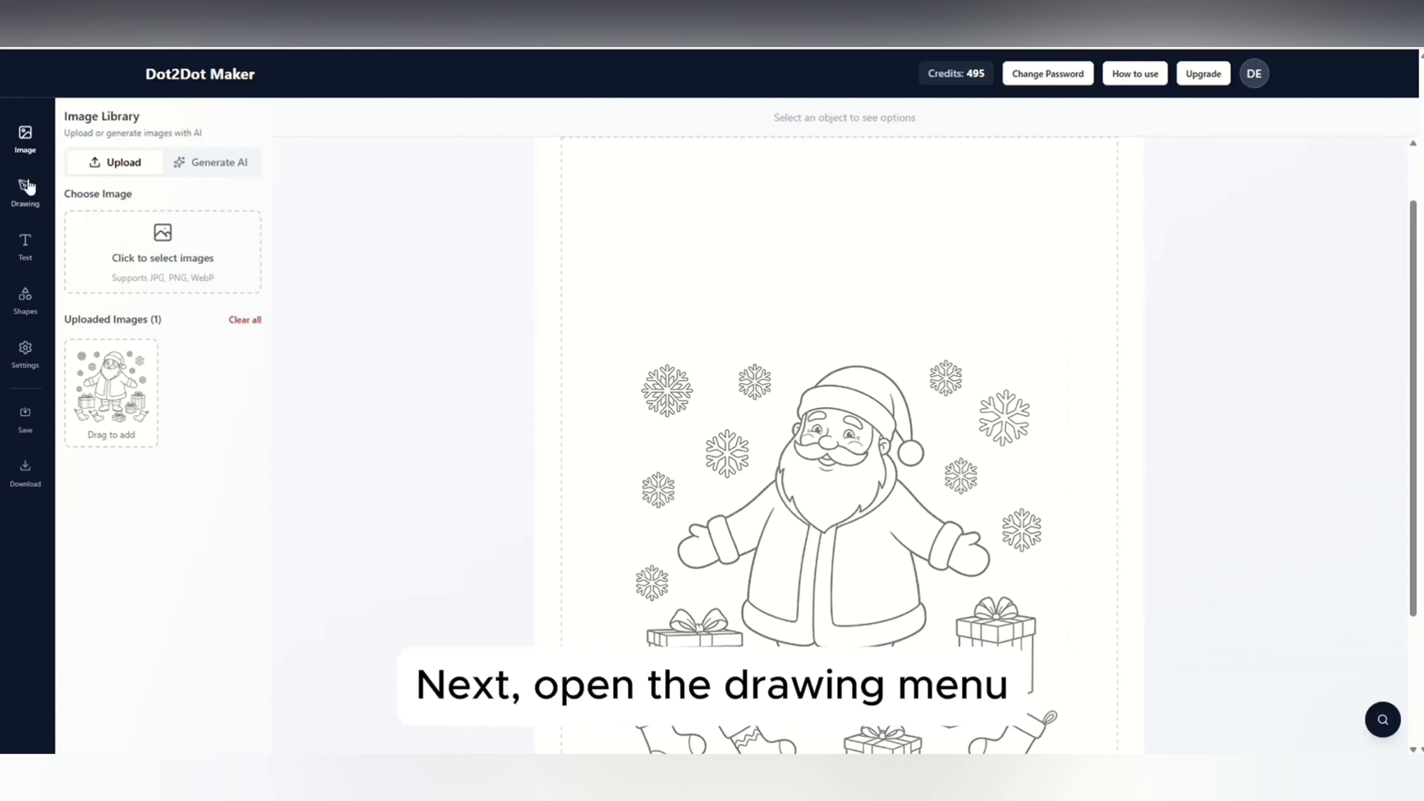
Open the drawing tools and enable dot mode for adding numbered dots.
{"action": "left_click", "coordinate": [25, 193]}
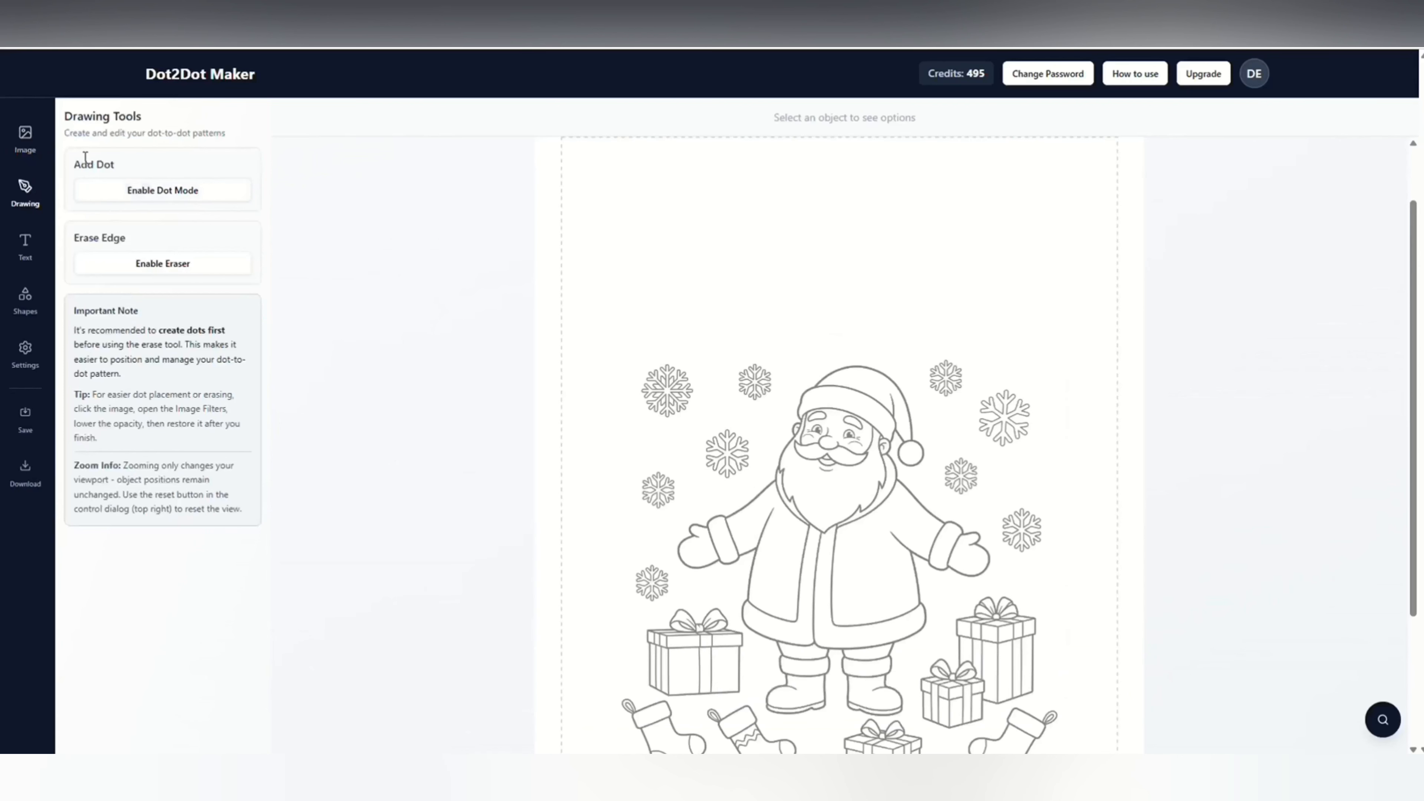
{"action": "left_click", "coordinate": [152, 192]}
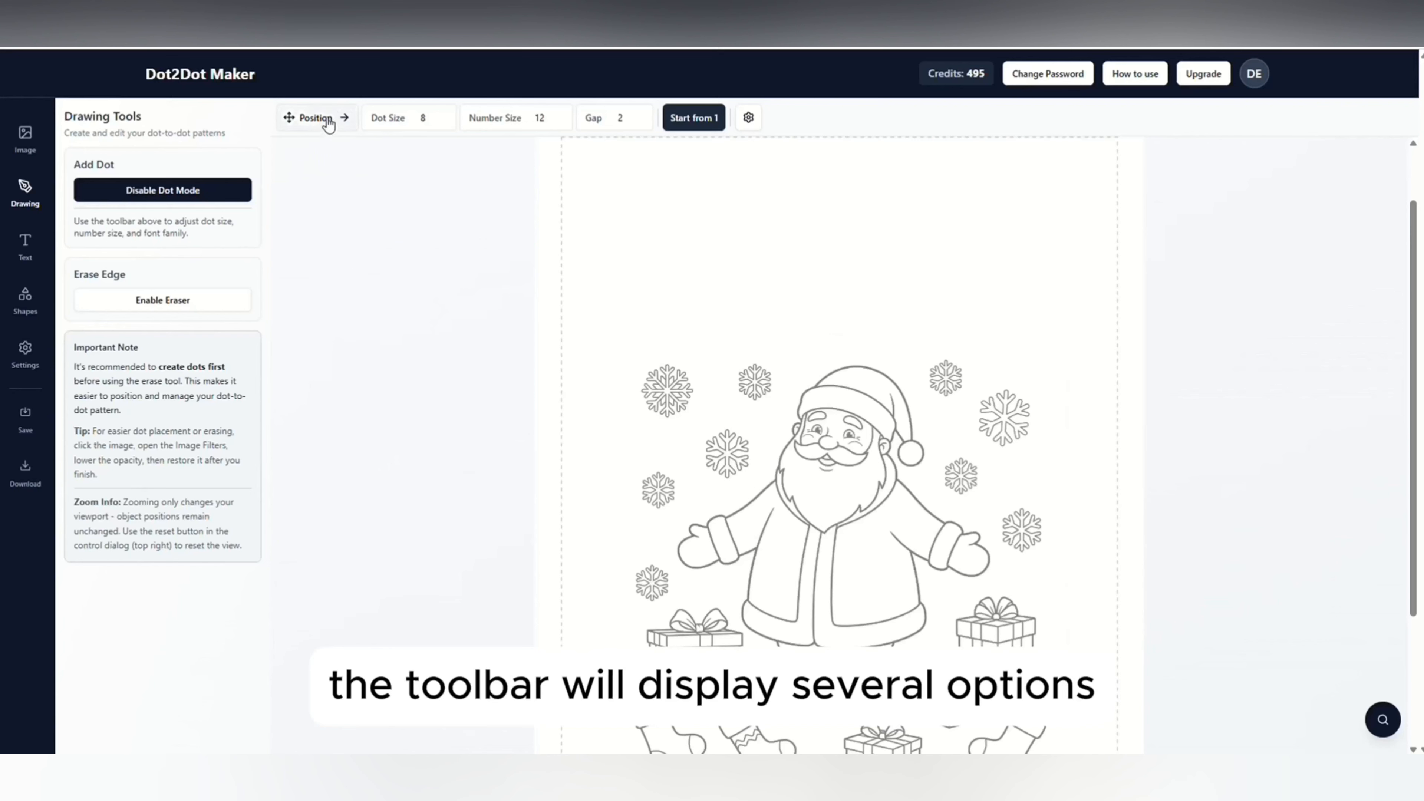
Set the new dots' size to 5, number size to 14, and gap between dot and number to 3.
{"action": "left_click", "coordinate": [314, 118]}
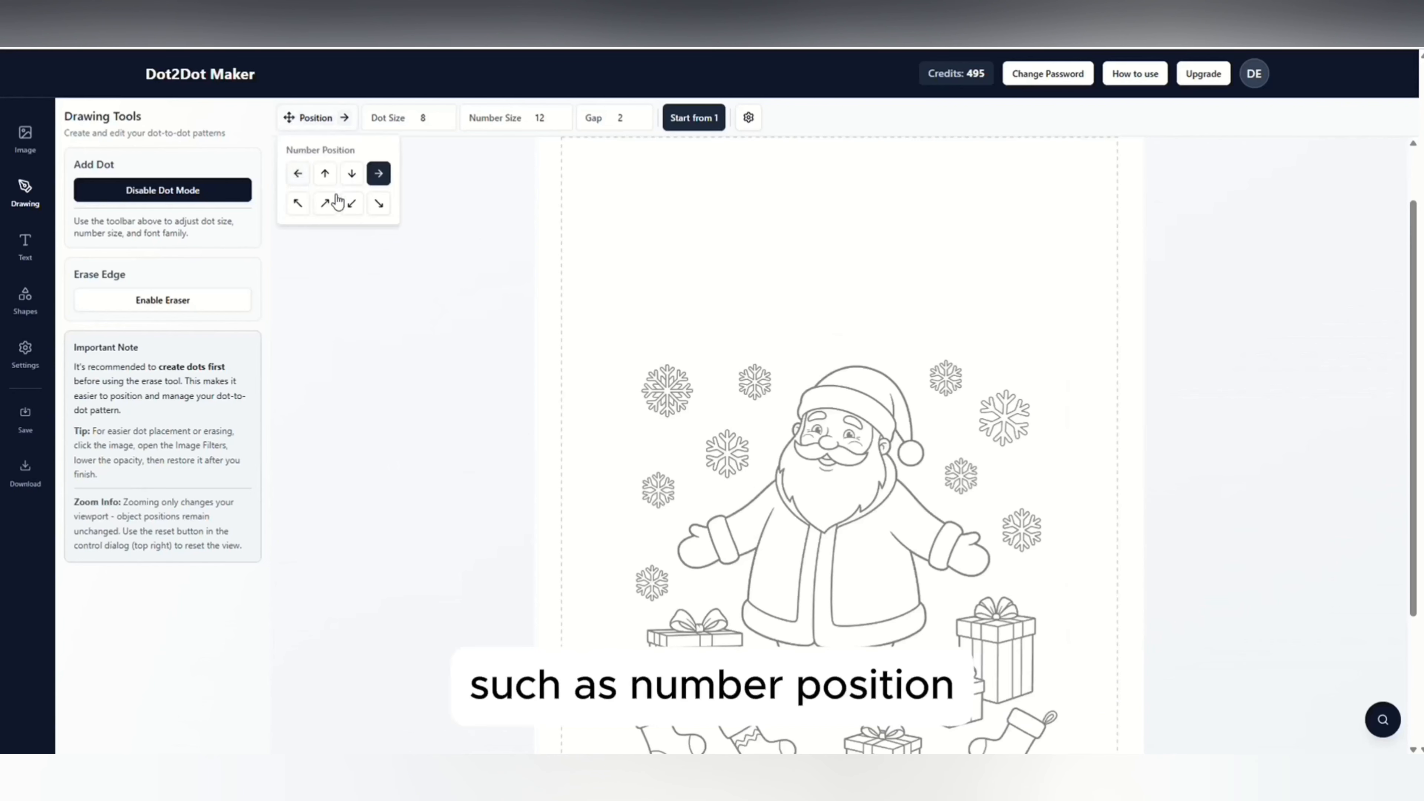
{"action": "left_click", "coordinate": [315, 120]}
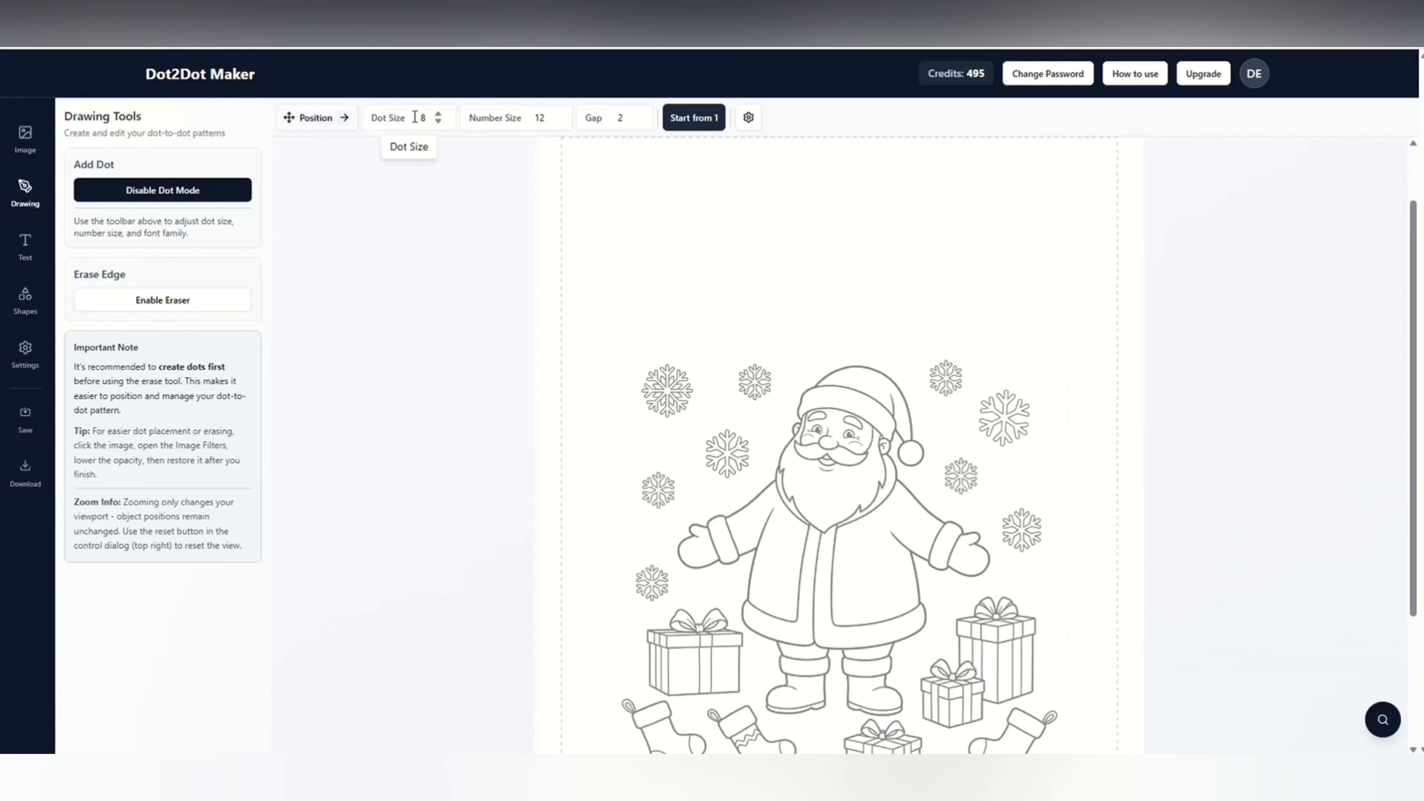
{"action": "left_click", "coordinate": [438, 121]}
{"action": "left_click", "coordinate": [555, 114]}
{"action": "left_click", "coordinate": [554, 115]}
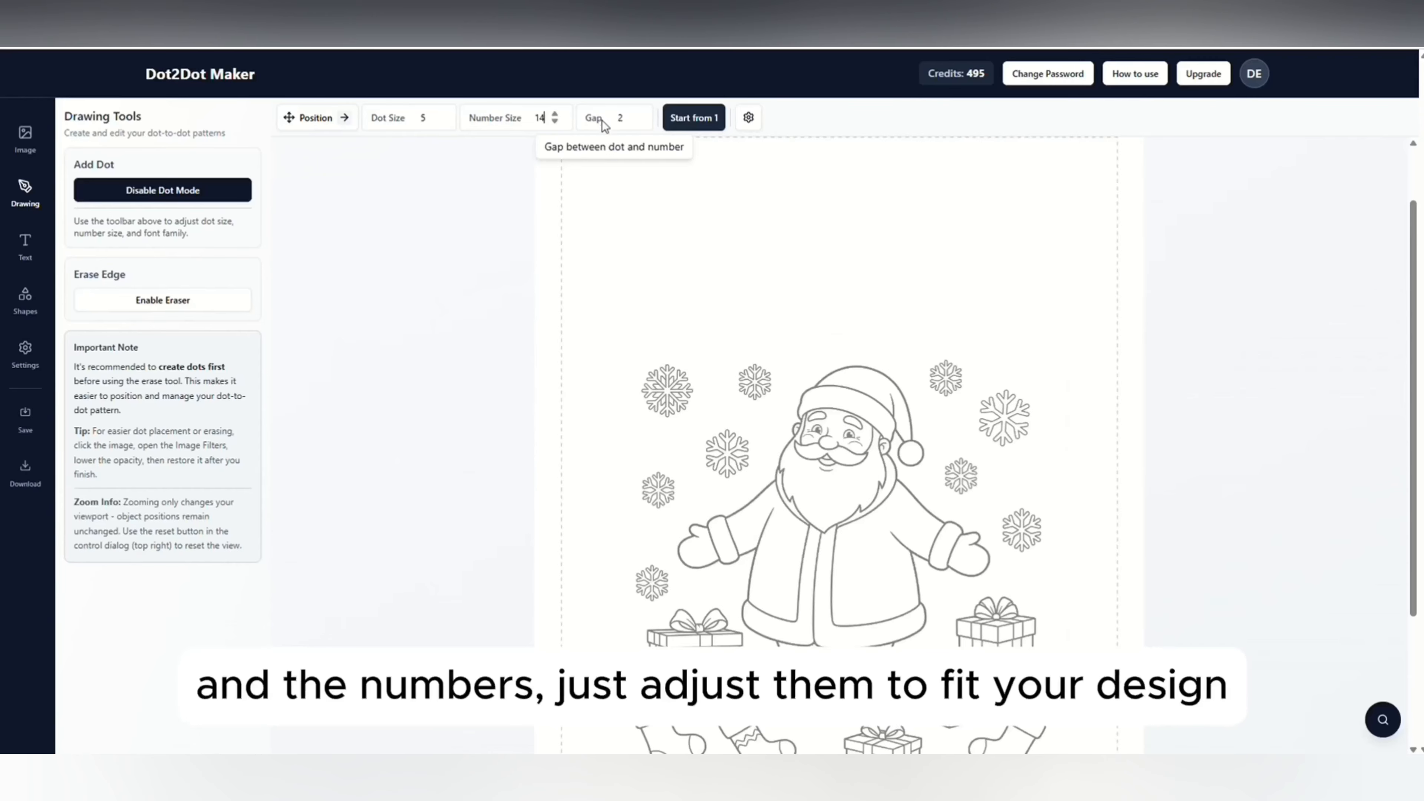
{"action": "scroll", "coordinate": [766, 372], "scroll_direction": "down", "scroll_amount": 1}
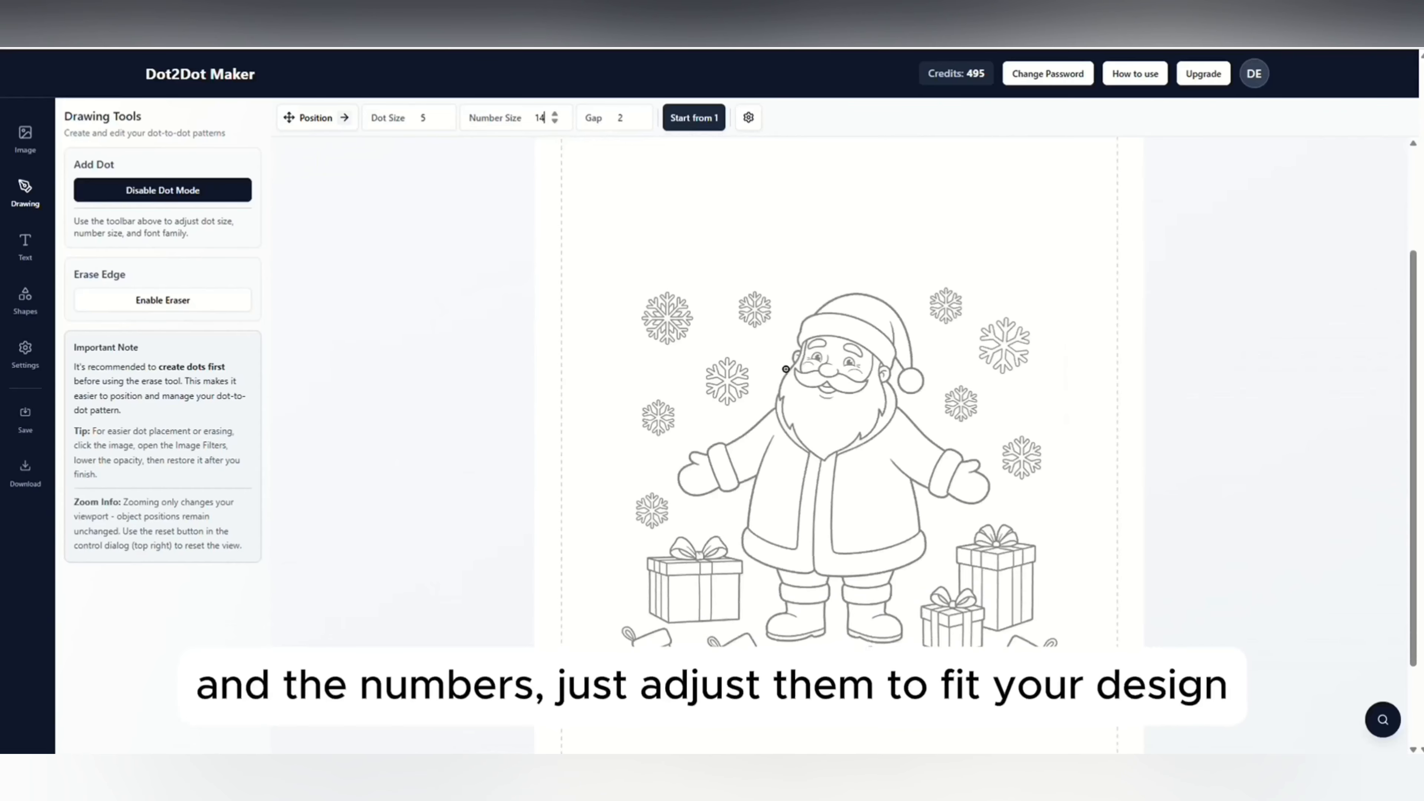
{"action": "left_click", "coordinate": [636, 115]}
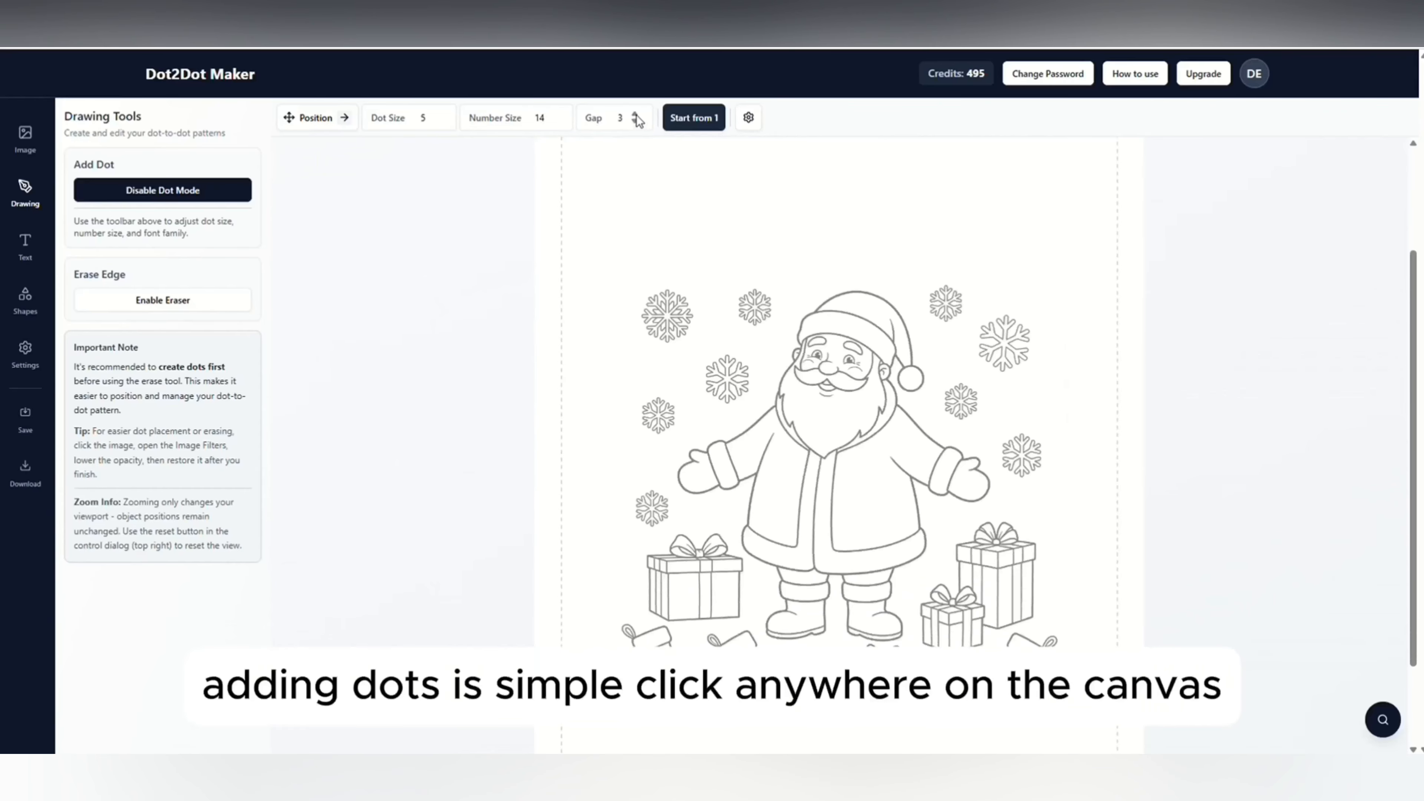
Place dots 1 to 4 along Santa's hat, from the pom-pom up to the crown.
{"action": "left_click", "coordinate": [912, 365]}
{"action": "left_click", "coordinate": [908, 334]}
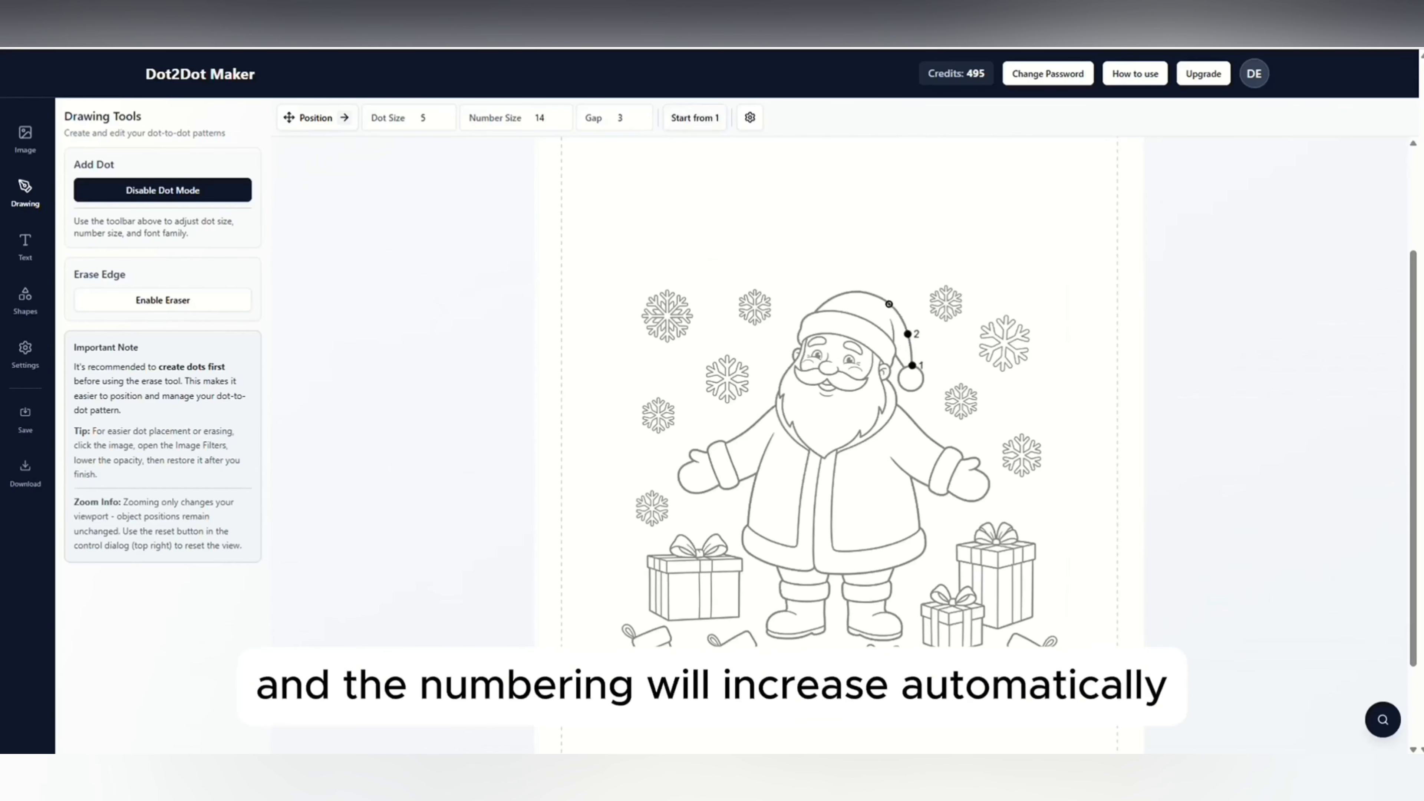
{"action": "left_click", "coordinate": [888, 303]}
{"action": "left_click", "coordinate": [850, 292]}
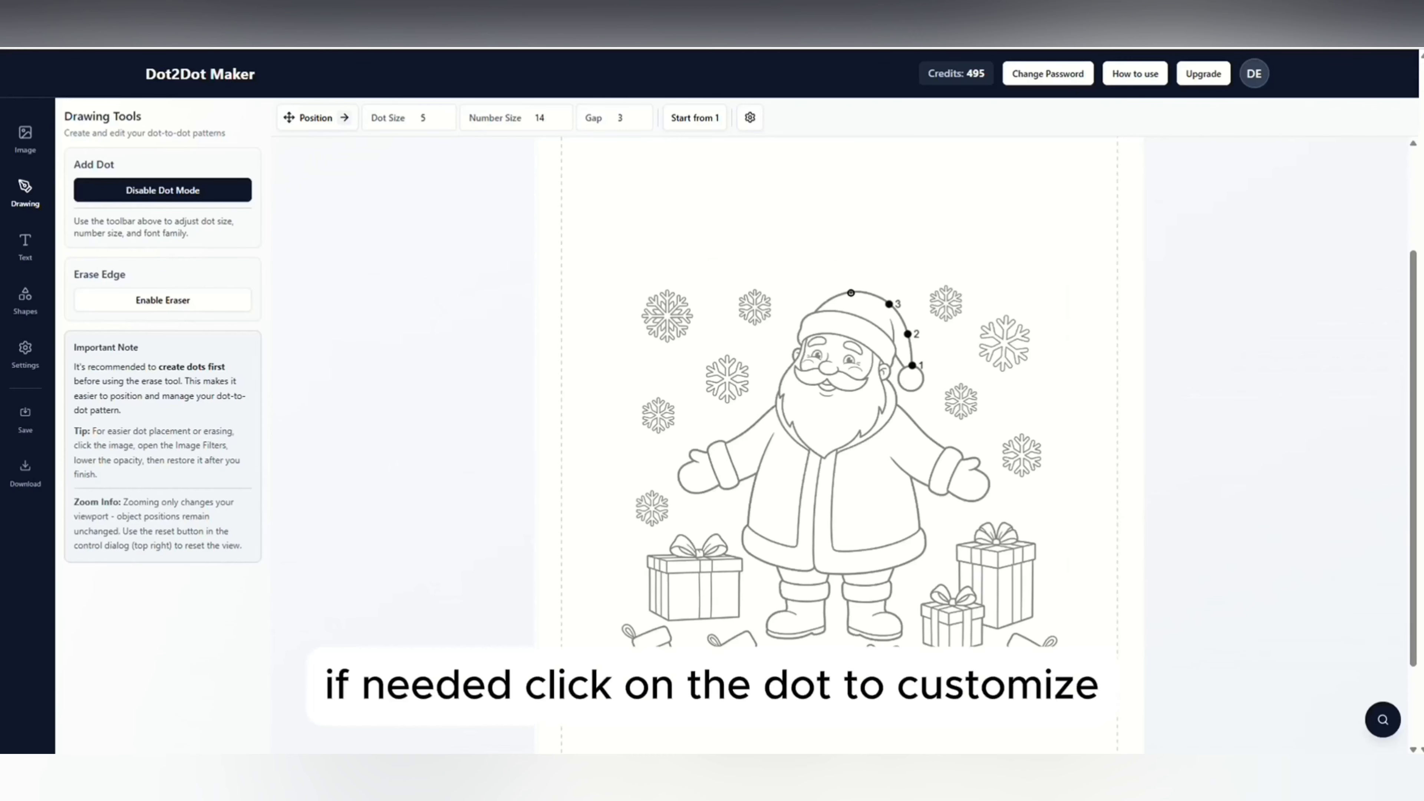
Position dot 4's number directly above its dot and dot 1's number at its dot's upper right.
{"action": "left_click", "coordinate": [851, 293]}
{"action": "left_click", "coordinate": [346, 119]}
{"action": "left_click", "coordinate": [325, 174]}
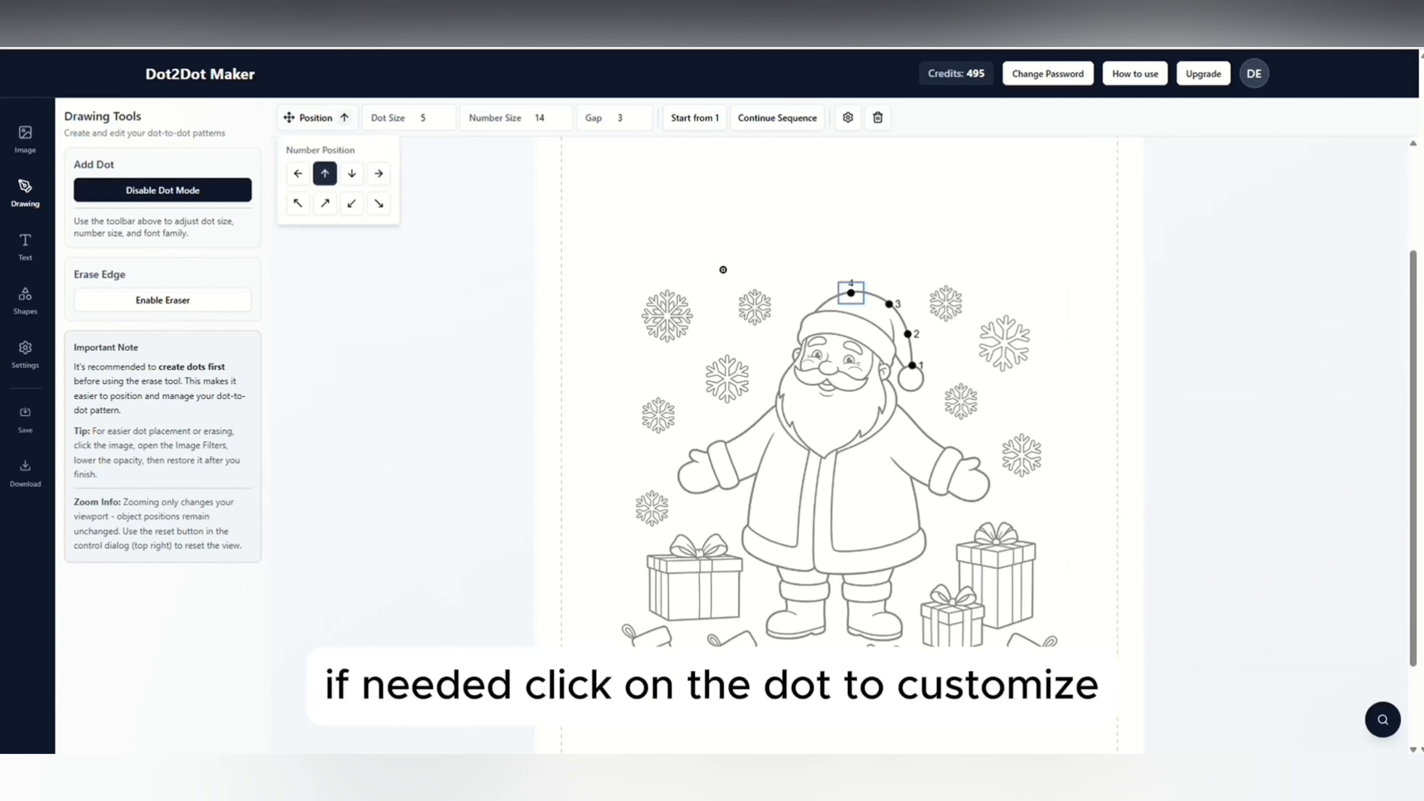
{"action": "left_click", "coordinate": [913, 365]}
{"action": "left_click", "coordinate": [307, 117]}
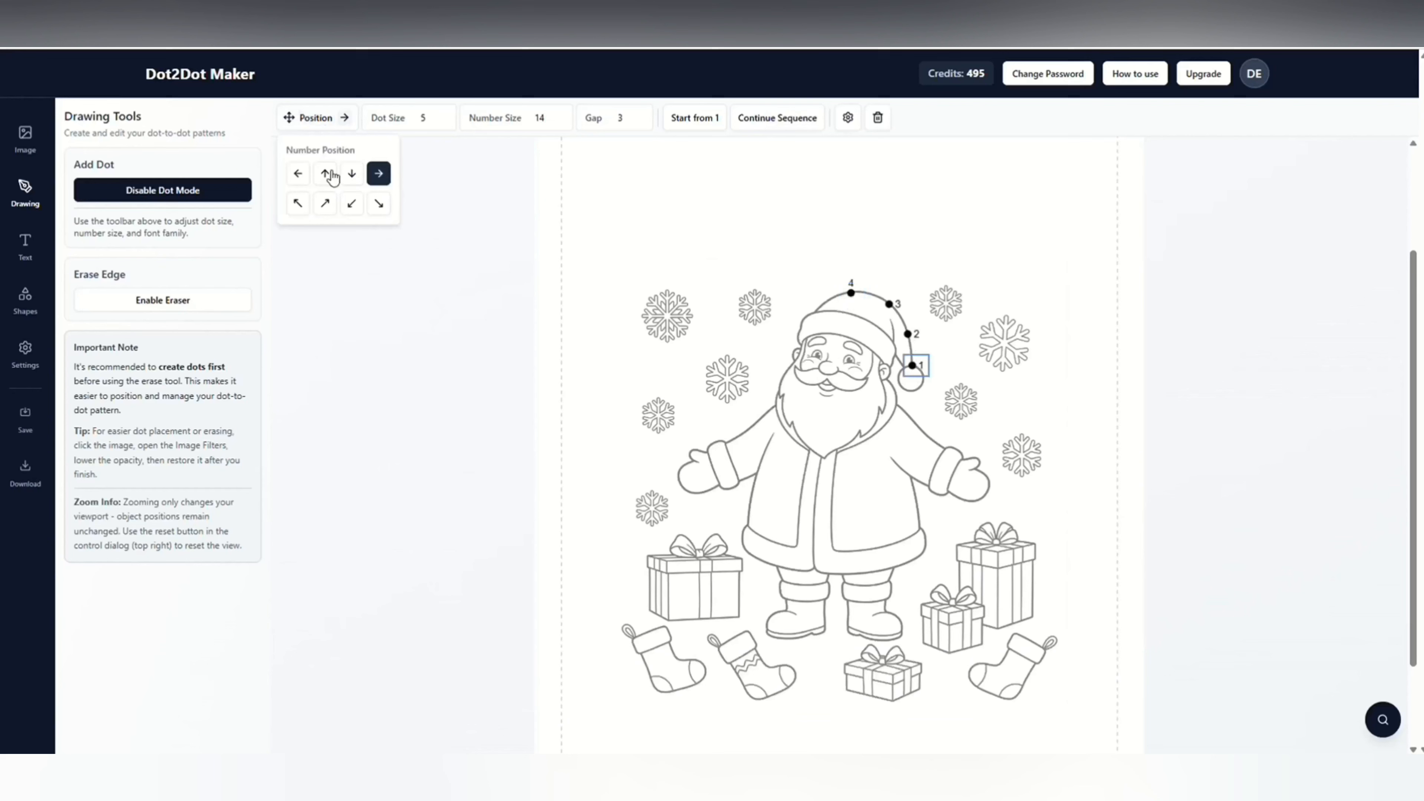
{"action": "left_click", "coordinate": [380, 177]}
{"action": "left_click", "coordinate": [324, 203]}
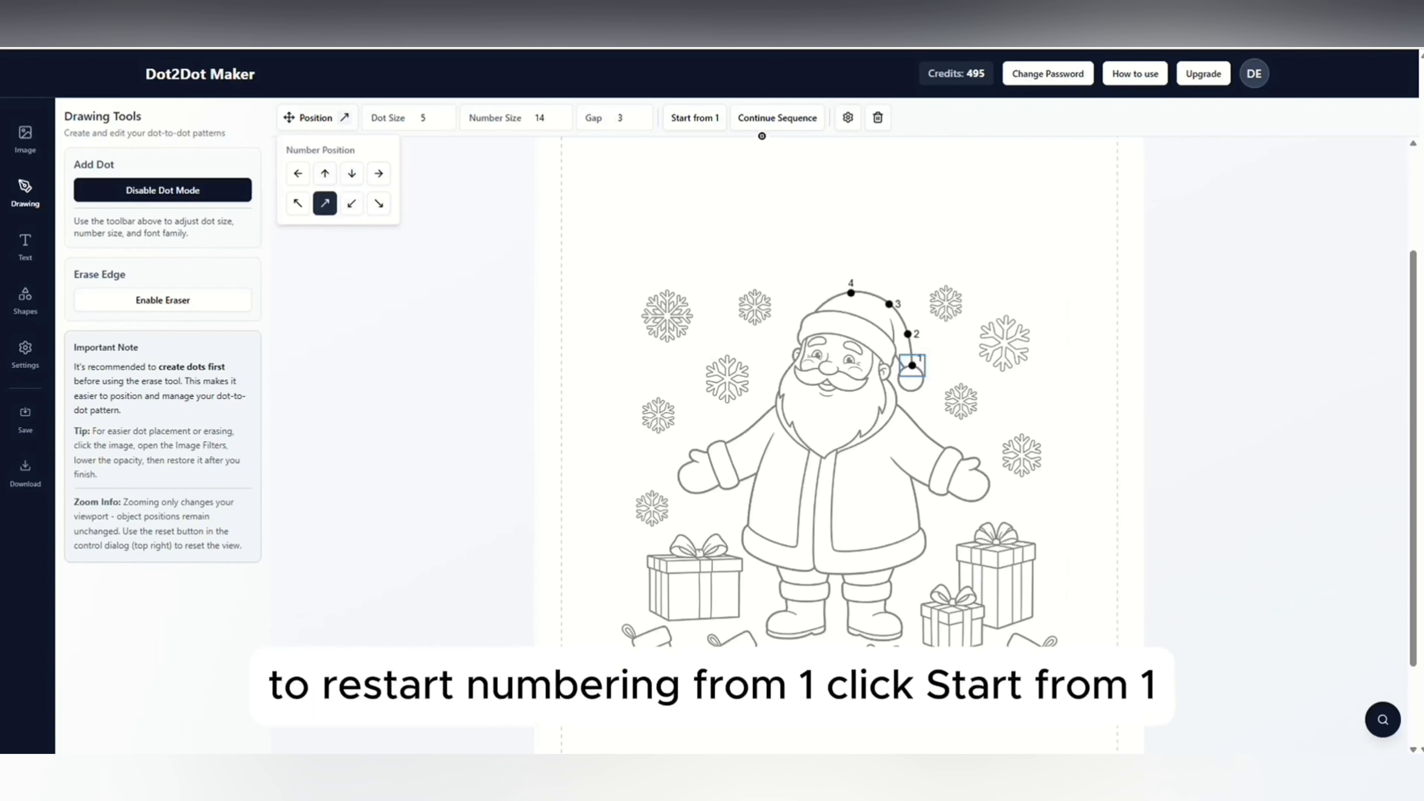
Restart the numbering from 1 and add two dots down the hat's left edge.
{"action": "left_click", "coordinate": [694, 117]}
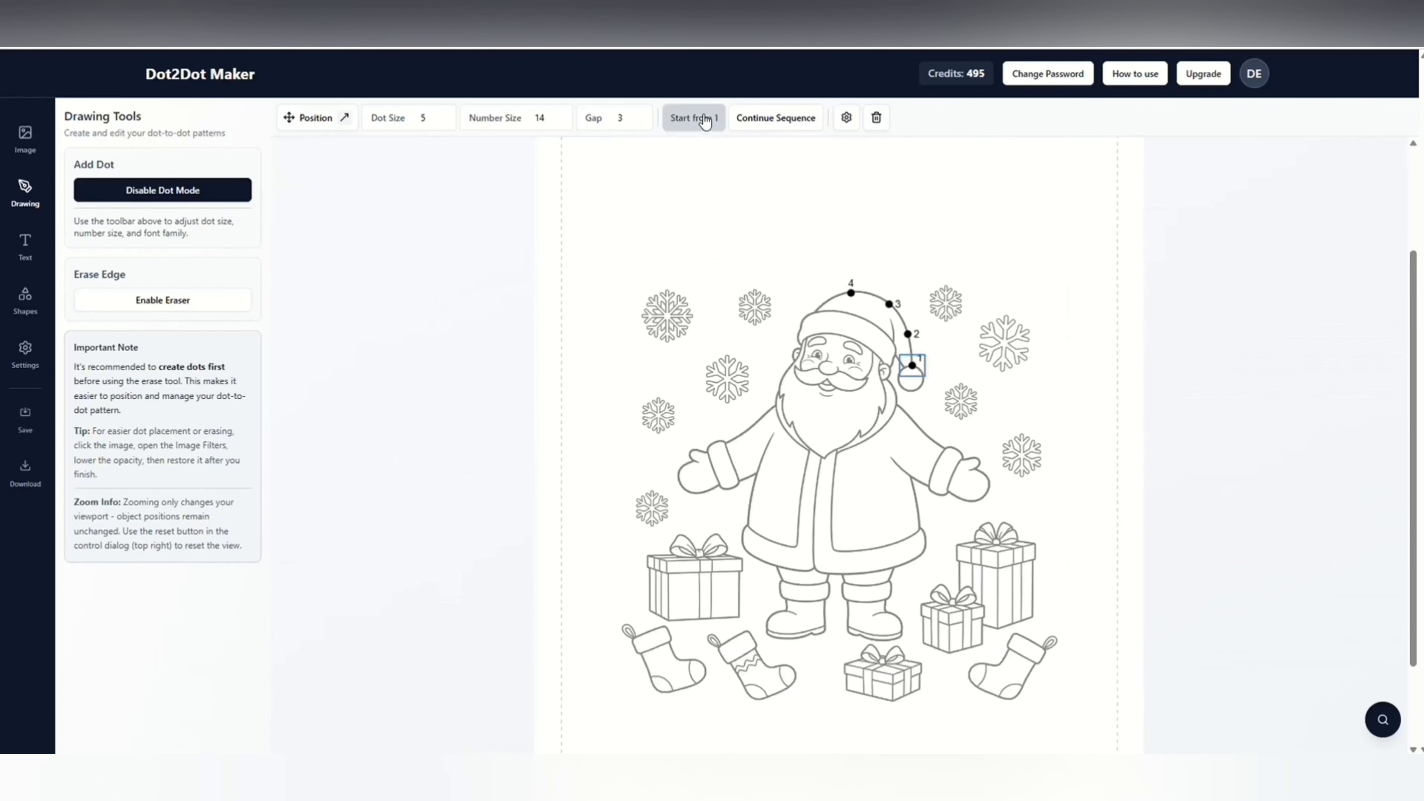
{"action": "left_click", "coordinate": [817, 309]}
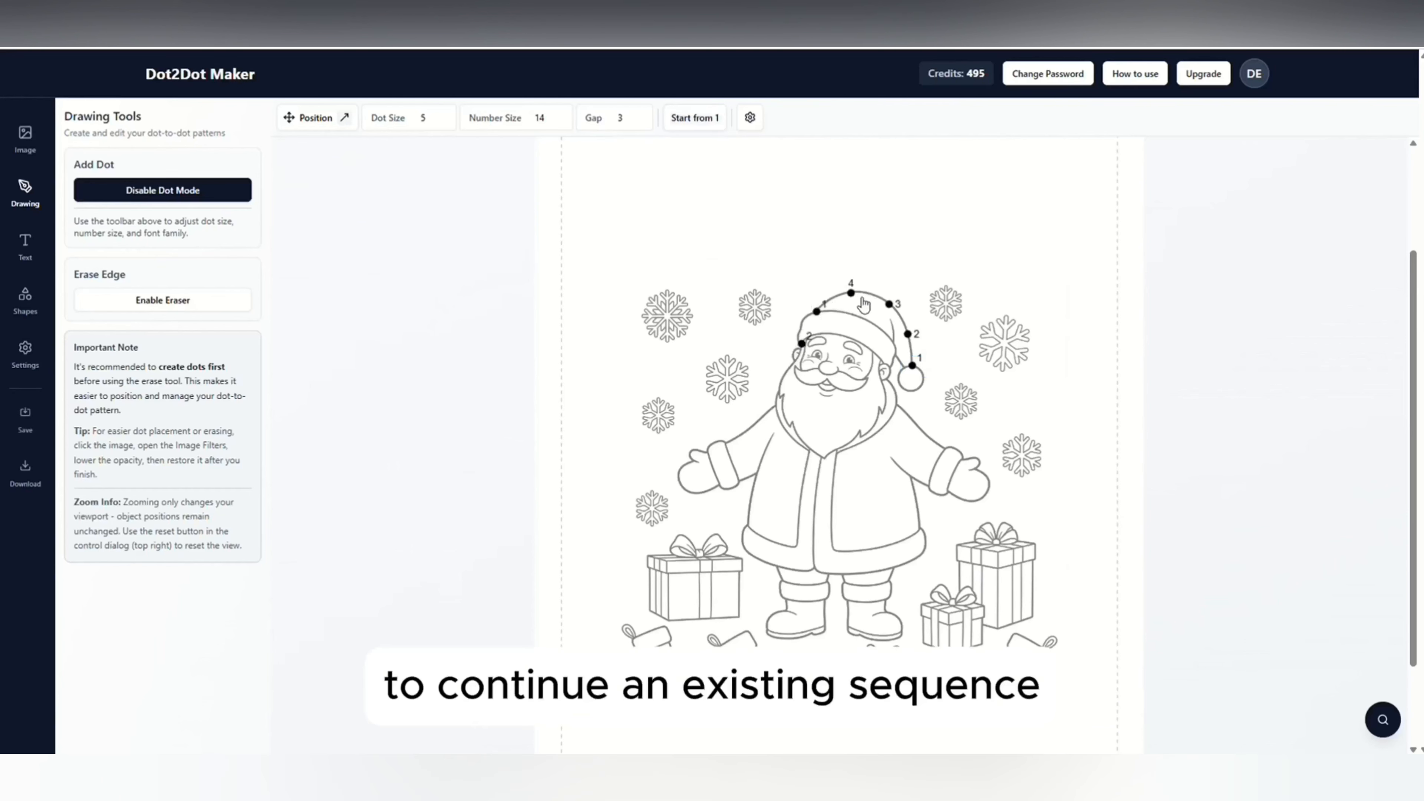
Continue the first sequence from dot 4, adding dots 5 and 6 along the hat's left edge.
{"action": "left_click", "coordinate": [852, 293]}
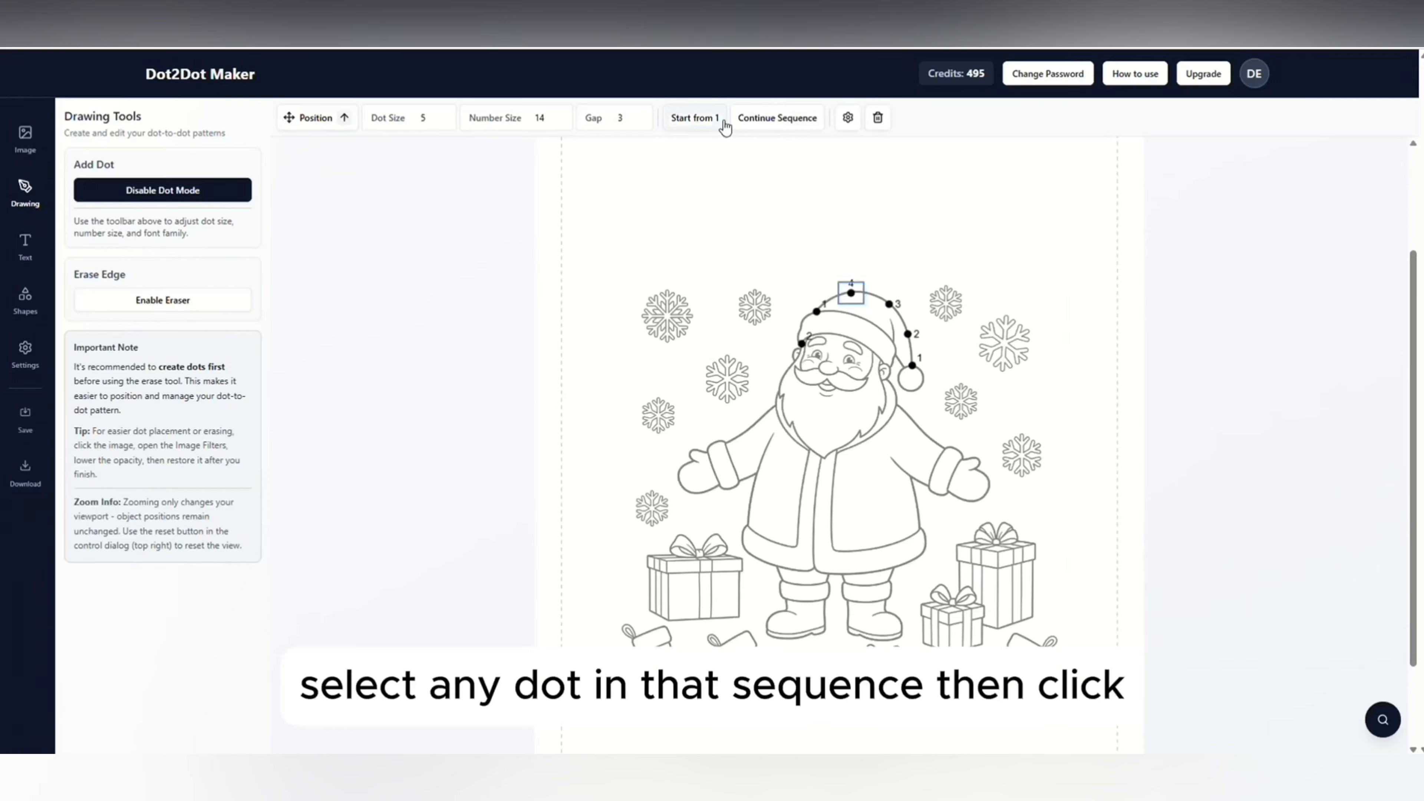
{"action": "left_click", "coordinate": [777, 117]}
{"action": "left_click", "coordinate": [834, 297]}
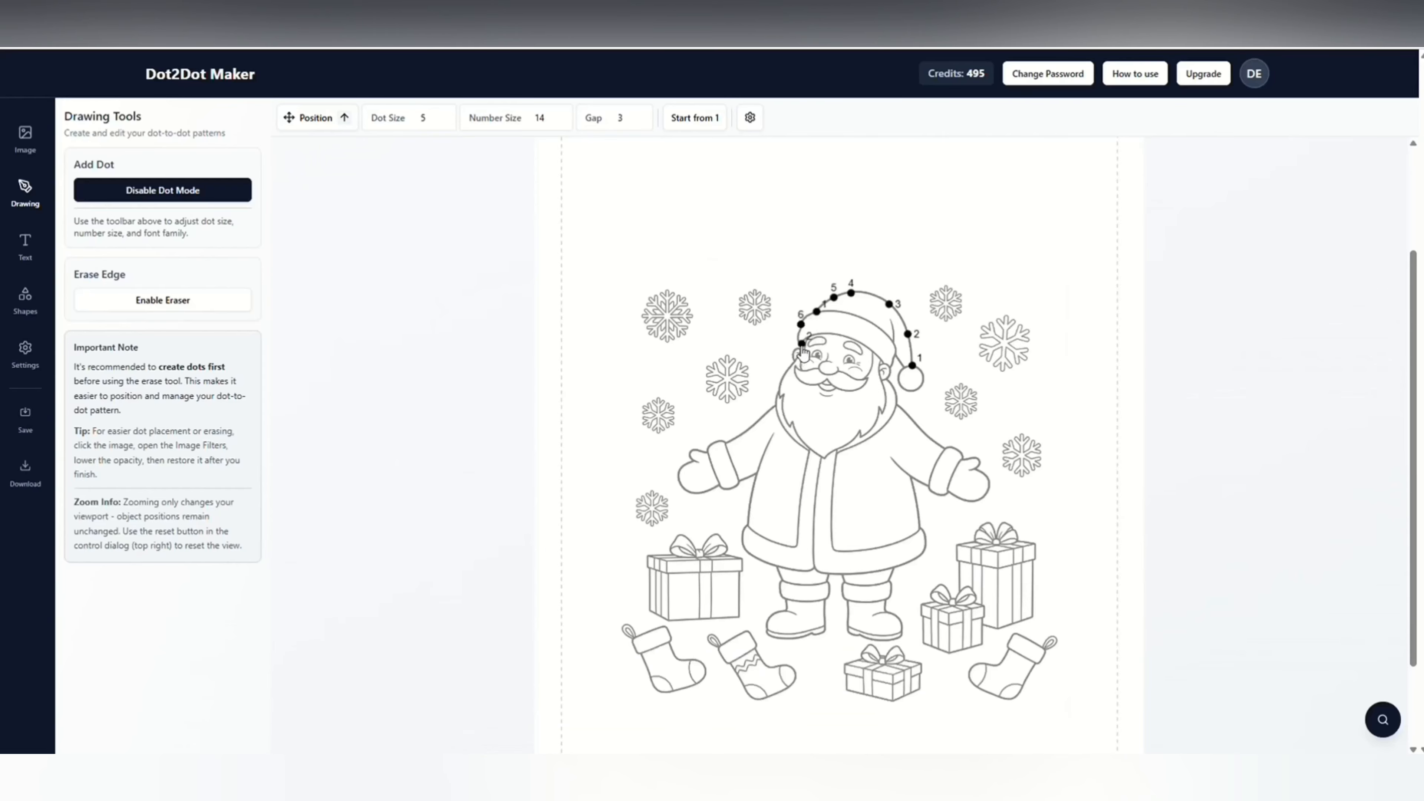
Delete dot 6 and the two restarted dots, and shift dots 4 and 5 along the hat's outline.
{"action": "left_click", "coordinate": [803, 343]}
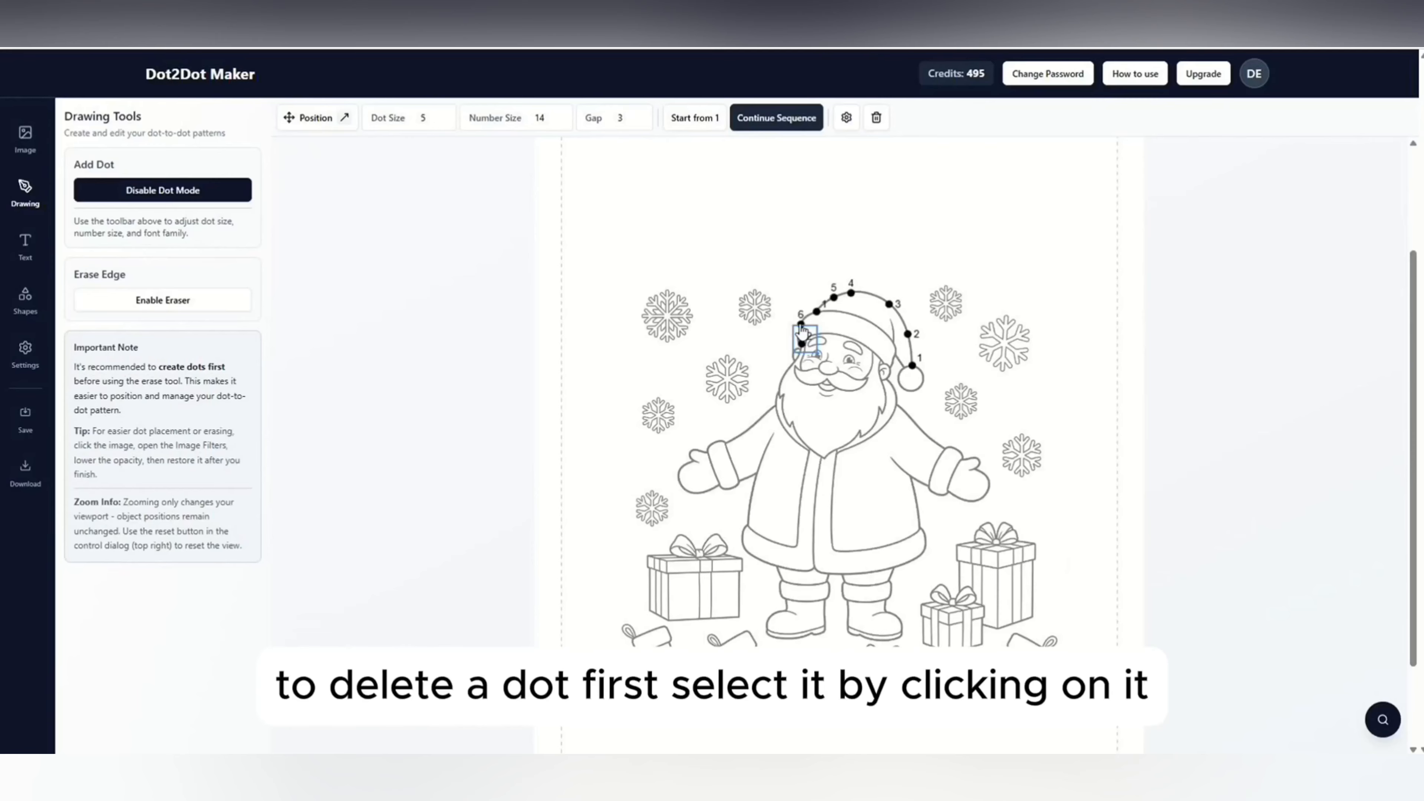
{"action": "key", "text": "Delete"}
{"action": "left_click", "coordinate": [801, 326]}
{"action": "key", "text": "Delete"}
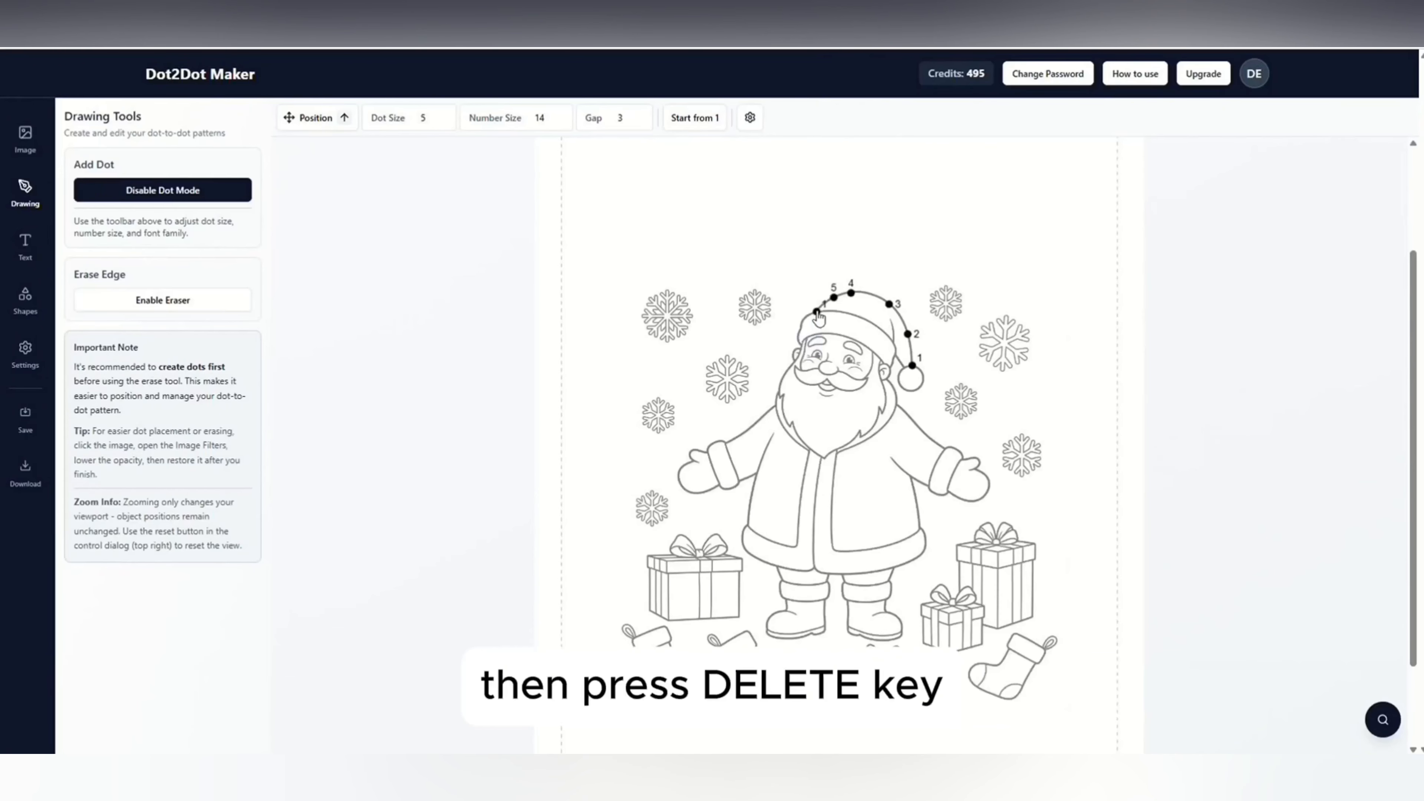
{"action": "left_click", "coordinate": [818, 312]}
{"action": "key", "text": "Delete"}
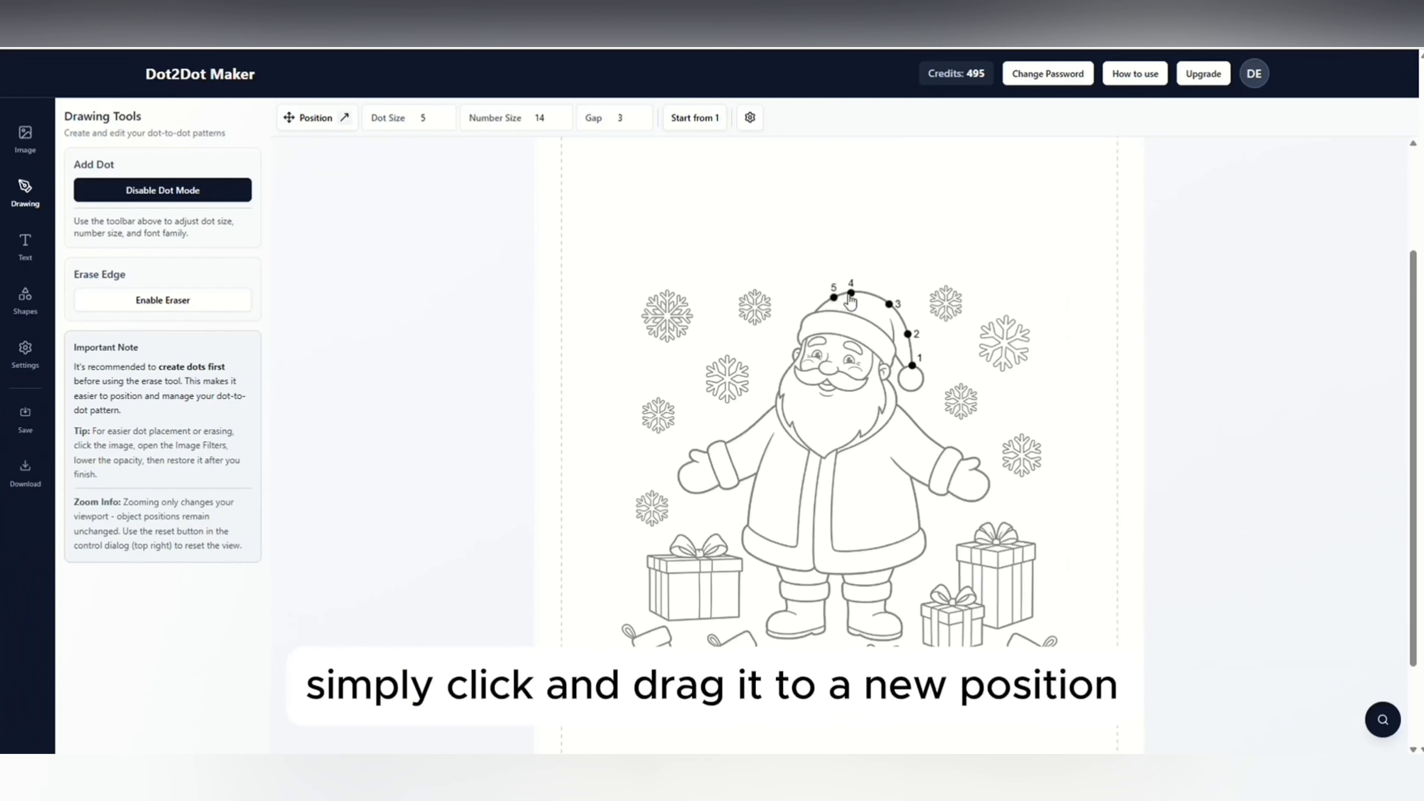
{"action": "left_click_drag", "start_coordinate": [851, 292], "coordinate": [817, 310]}
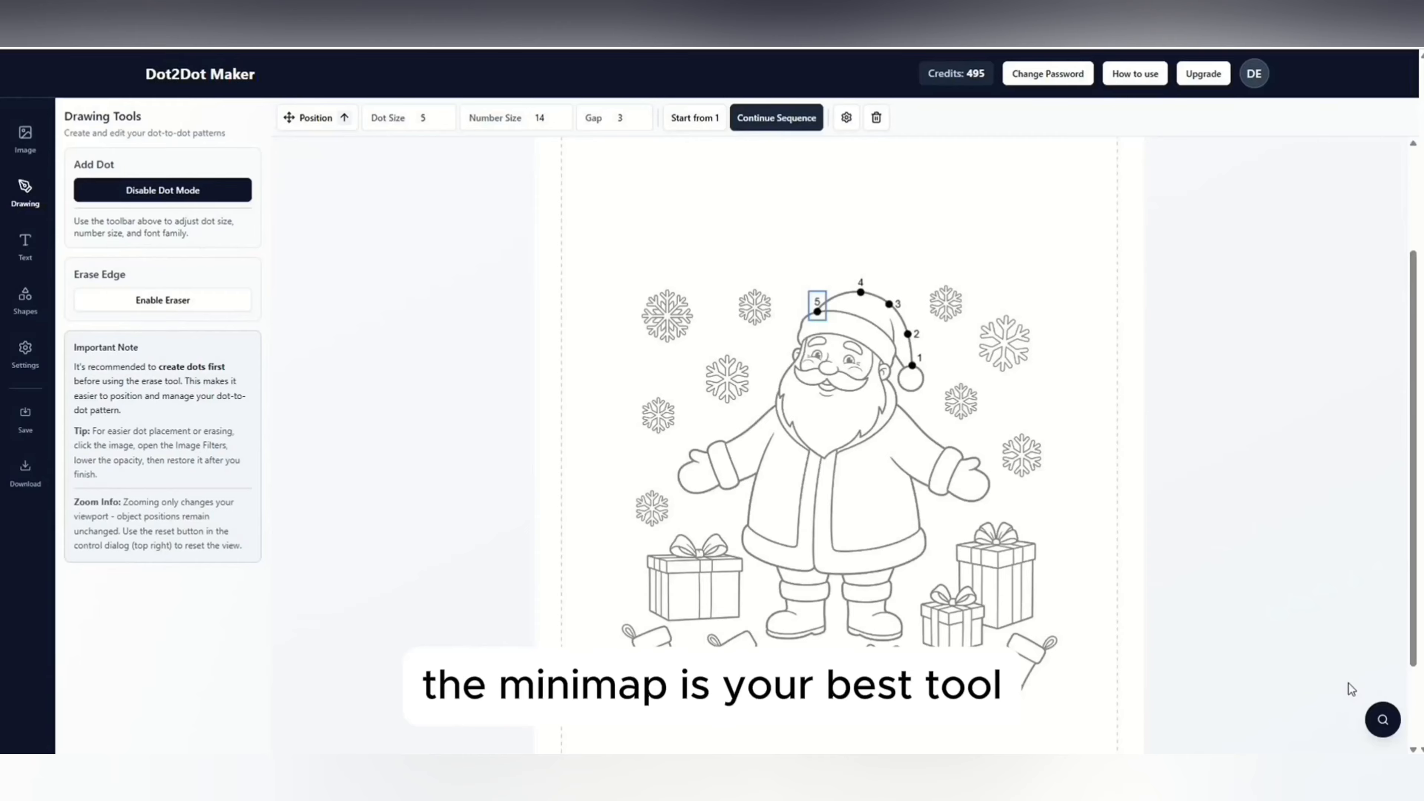
Add dots 6 to 10 down the left side of Santa's hat, ear, and beard.
{"action": "left_click", "coordinate": [1382, 720]}
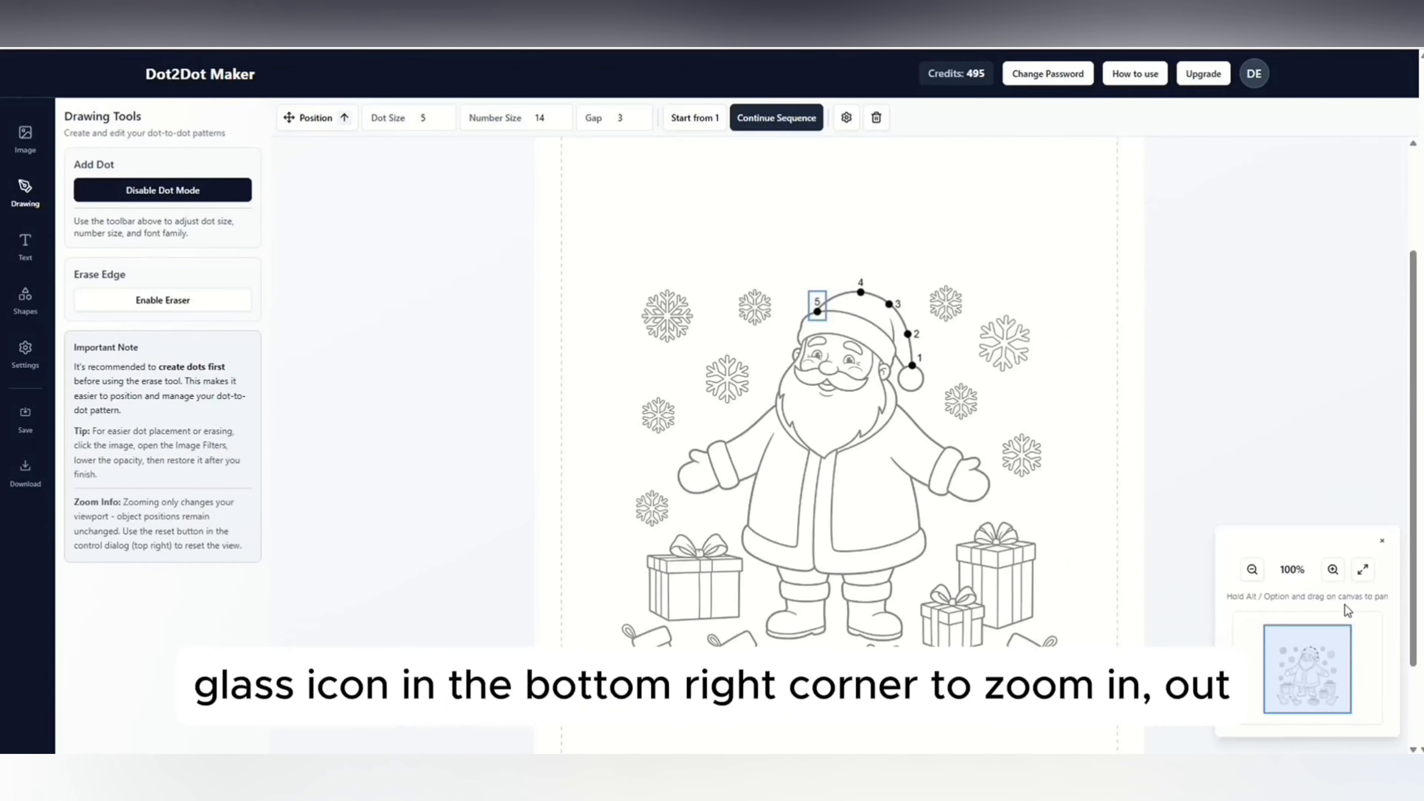
{"action": "left_click", "coordinate": [1333, 569]}
{"action": "left_click", "coordinate": [1333, 569]}
{"action": "left_click", "coordinate": [1333, 569]}
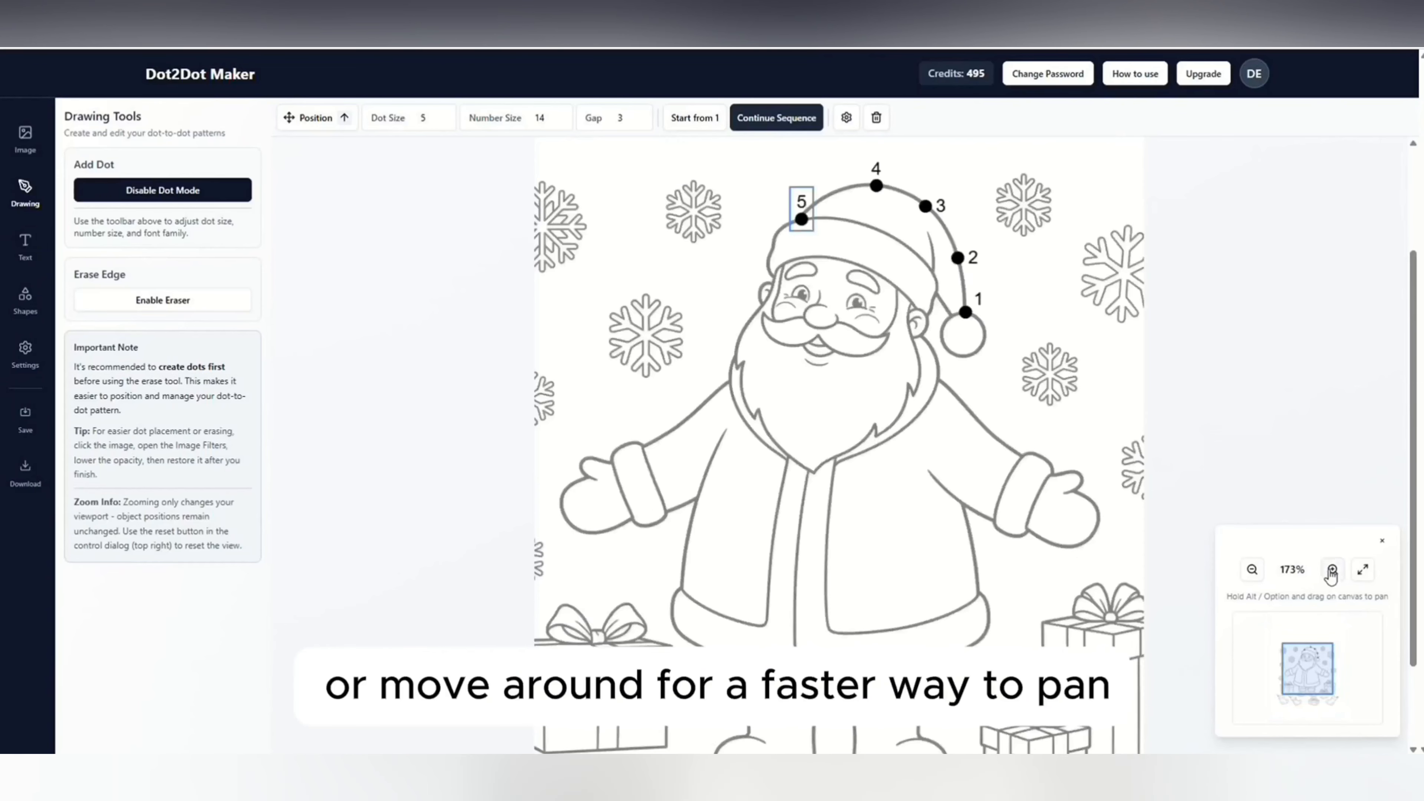
{"action": "left_click", "coordinate": [1333, 569]}
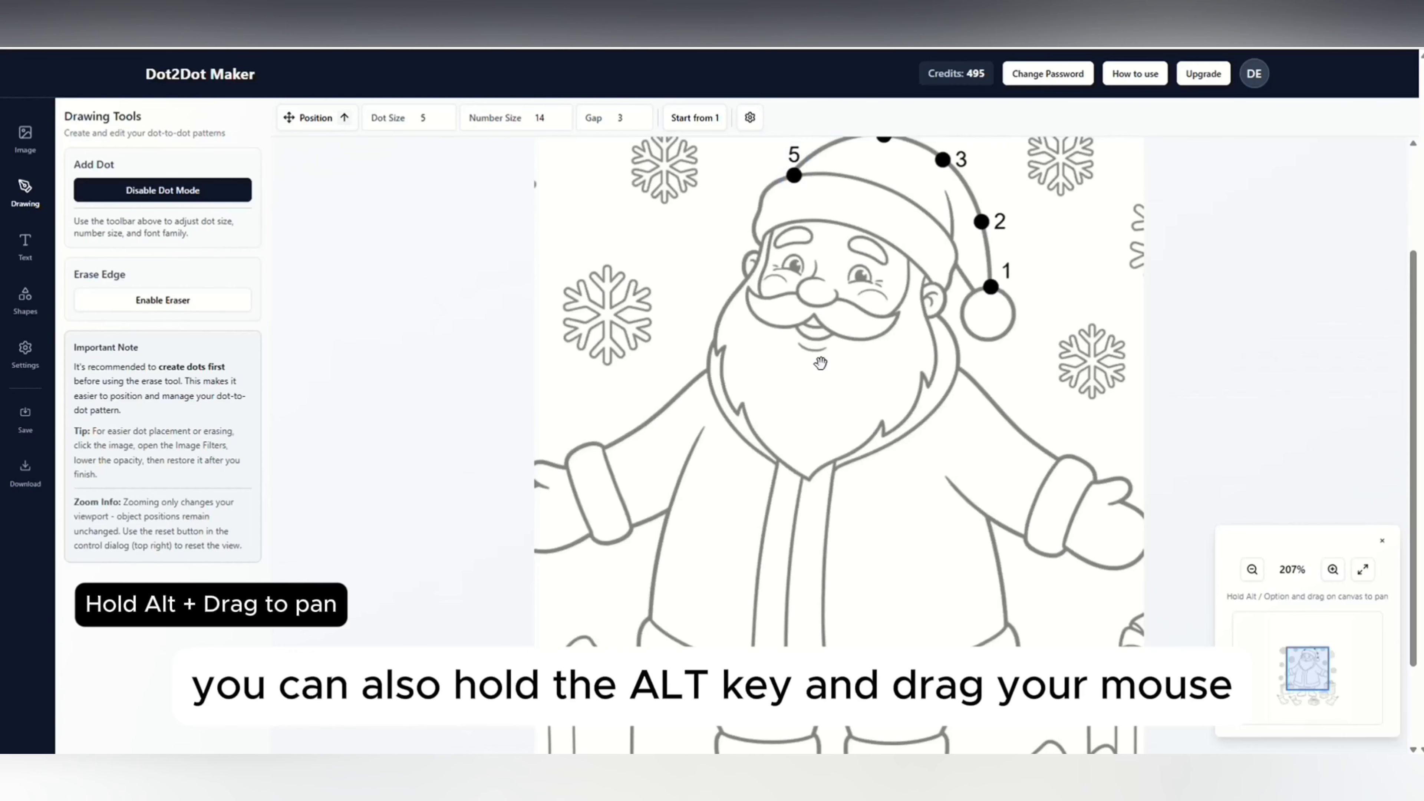
{"action": "left_click_drag", "start_coordinate": [794, 337], "coordinate": [758, 507]}
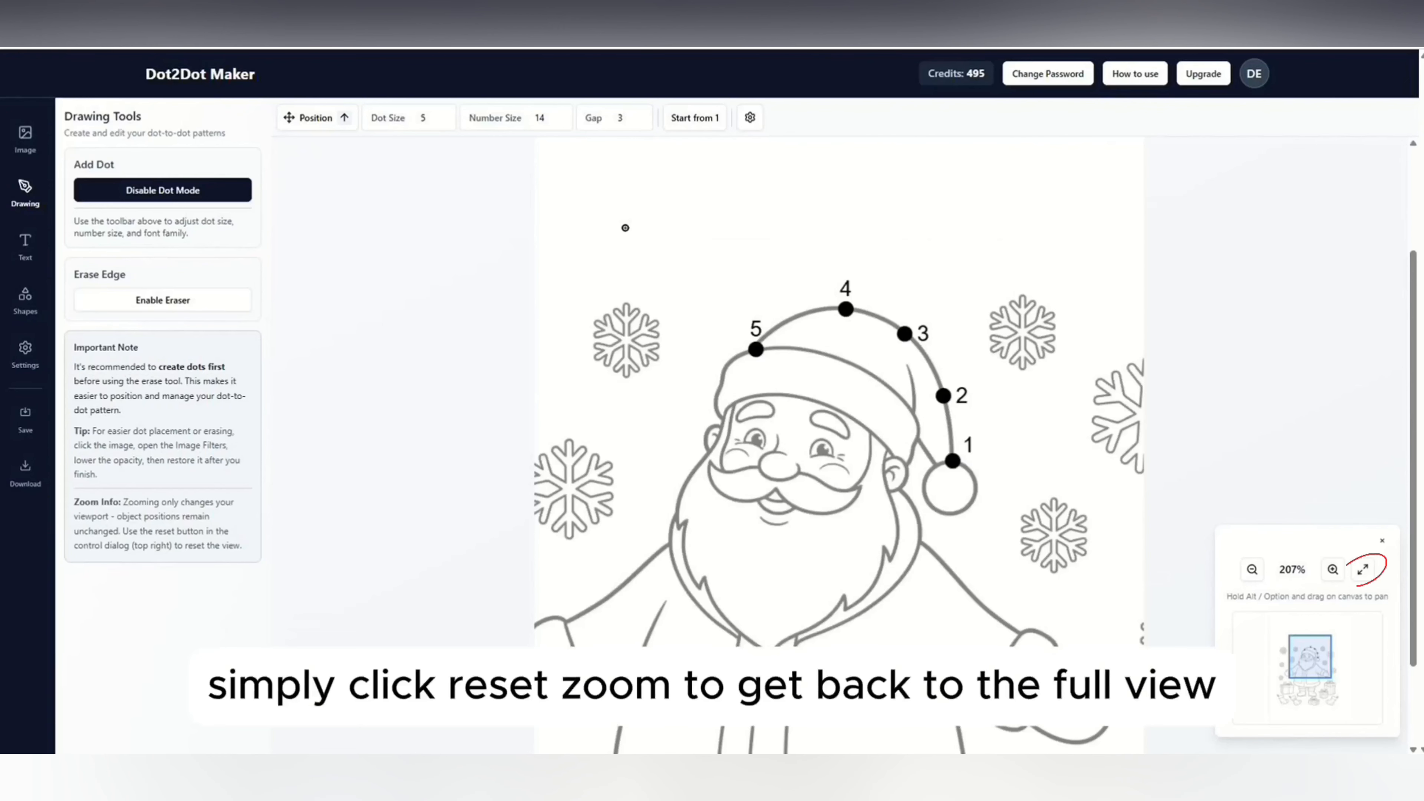
{"action": "left_click", "coordinate": [721, 378]}
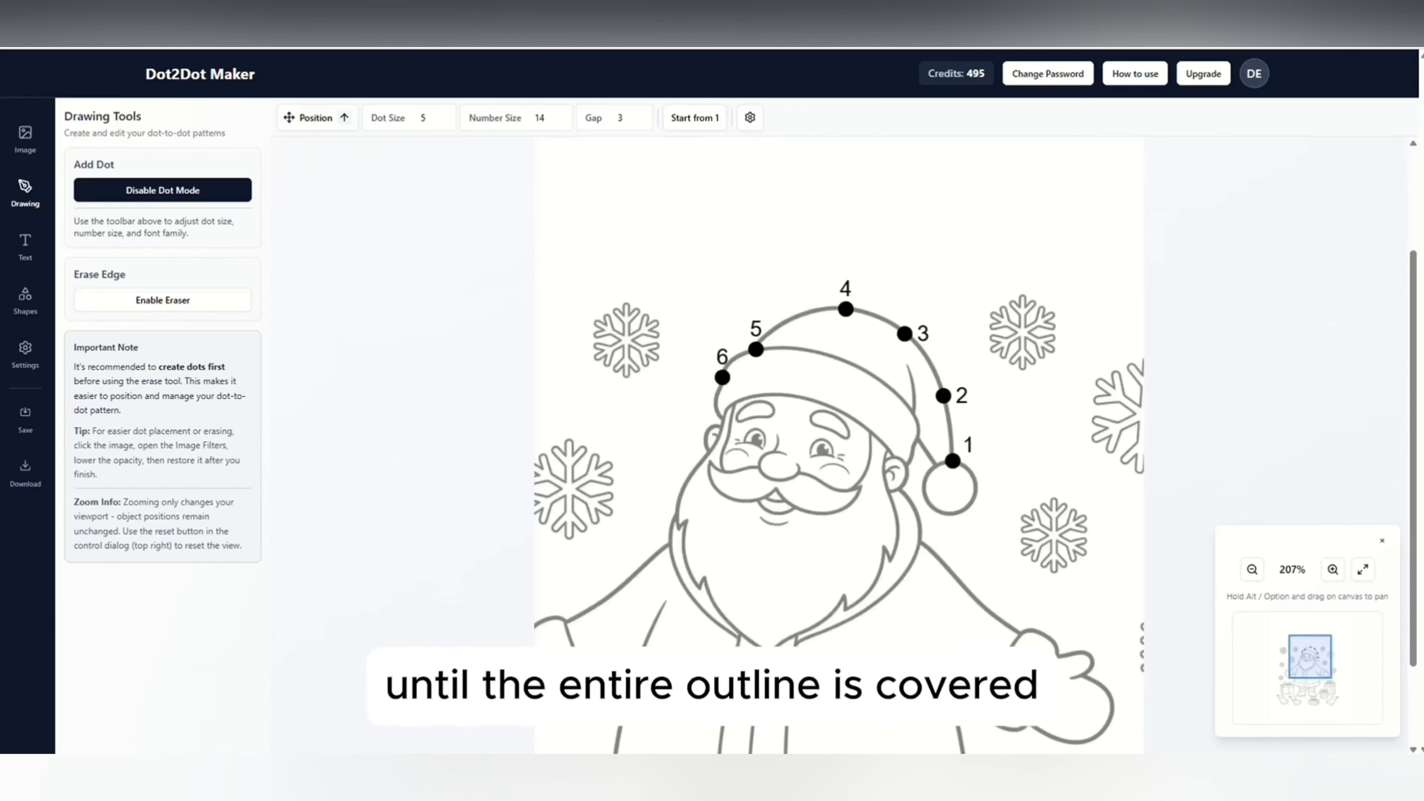
{"action": "left_click_drag", "start_coordinate": [724, 417], "coordinate": [722, 428]}
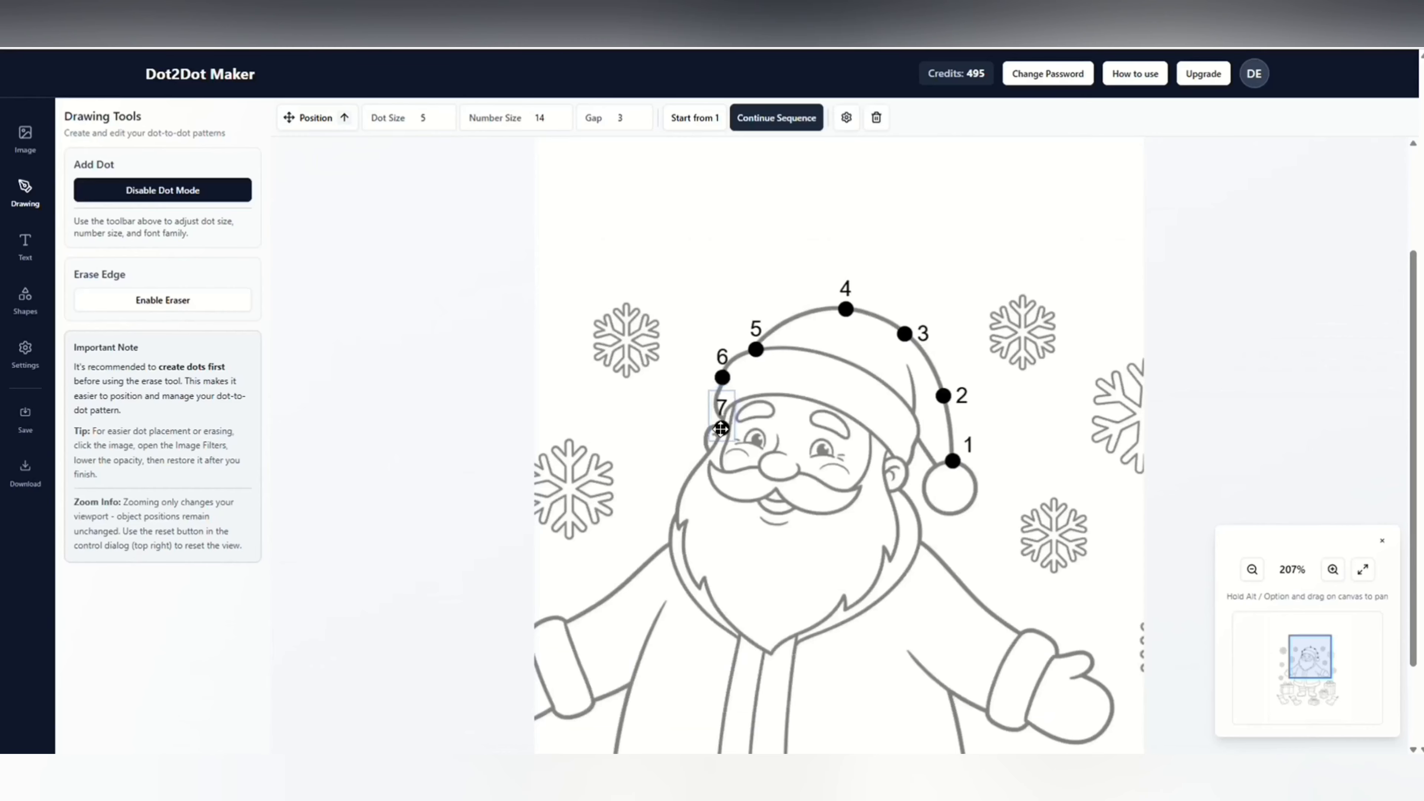
{"action": "left_click", "coordinate": [710, 451]}
{"action": "left_click", "coordinate": [685, 481]}
{"action": "left_click", "coordinate": [676, 514]}
{"action": "left_click", "coordinate": [710, 451]}
Continue the dots through 16 along the left sleeve to the hand, adjusting the numbers' position and gap.
{"action": "left_click", "coordinate": [345, 118]}
{"action": "double_click", "coordinate": [635, 121]}
{"action": "left_click", "coordinate": [344, 118]}
{"action": "left_click", "coordinate": [652, 395]}
{"action": "left_click", "coordinate": [614, 398]}
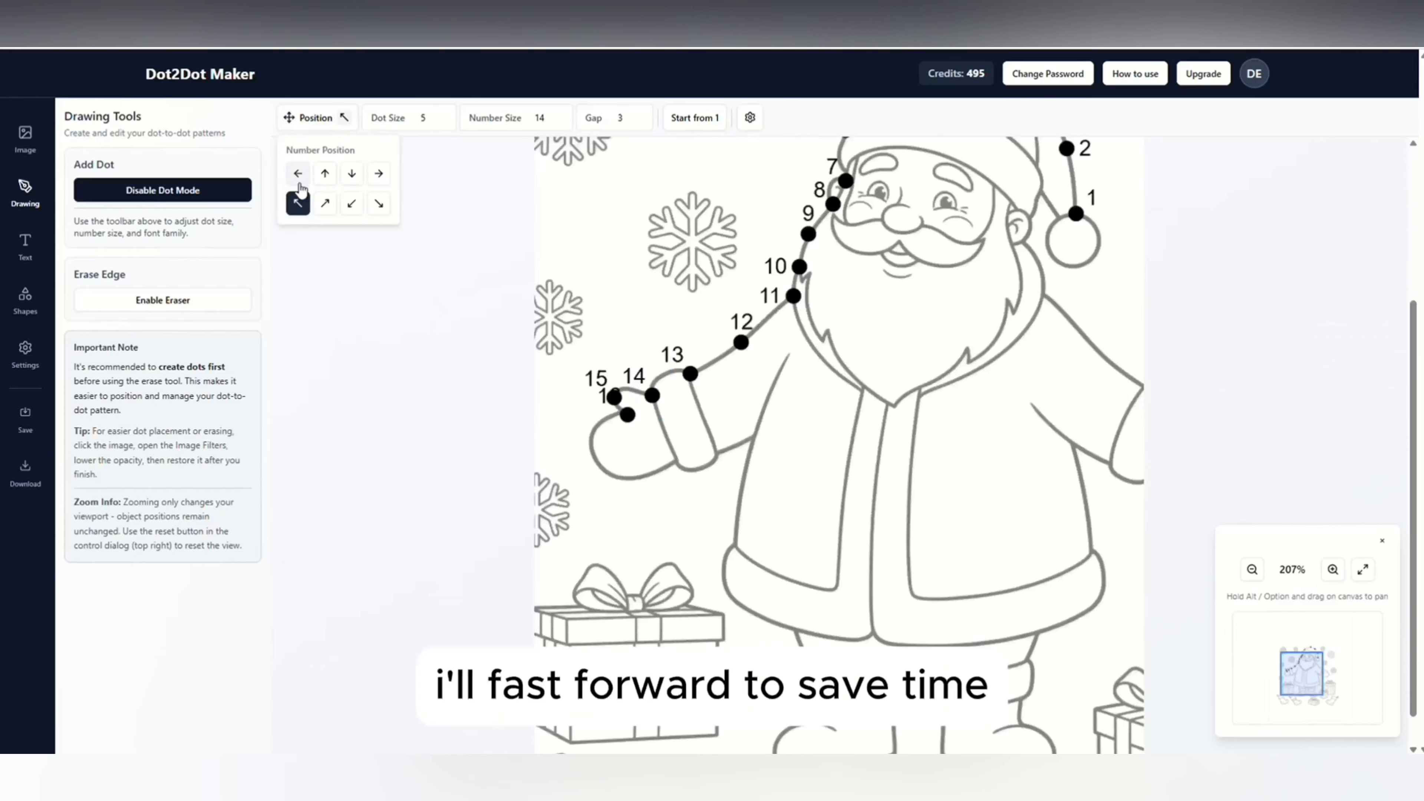
Add dots 17 to 24 around the left hand and down the coat's side, with dot 24's number at its upper right.
{"action": "left_click", "coordinate": [620, 478]}
{"action": "left_click", "coordinate": [675, 463]}
{"action": "left_click", "coordinate": [720, 453]}
{"action": "left_click", "coordinate": [731, 599]}
{"action": "left_click", "coordinate": [344, 118]}
{"action": "left_click", "coordinate": [325, 203]}
Add dots 25 to 30 from the coat hem down the left leg to the boot's toe.
{"action": "left_click", "coordinate": [772, 438]}
{"action": "left_click", "coordinate": [784, 528]}
{"action": "left_click", "coordinate": [754, 547]}
{"action": "left_click", "coordinate": [750, 570]}
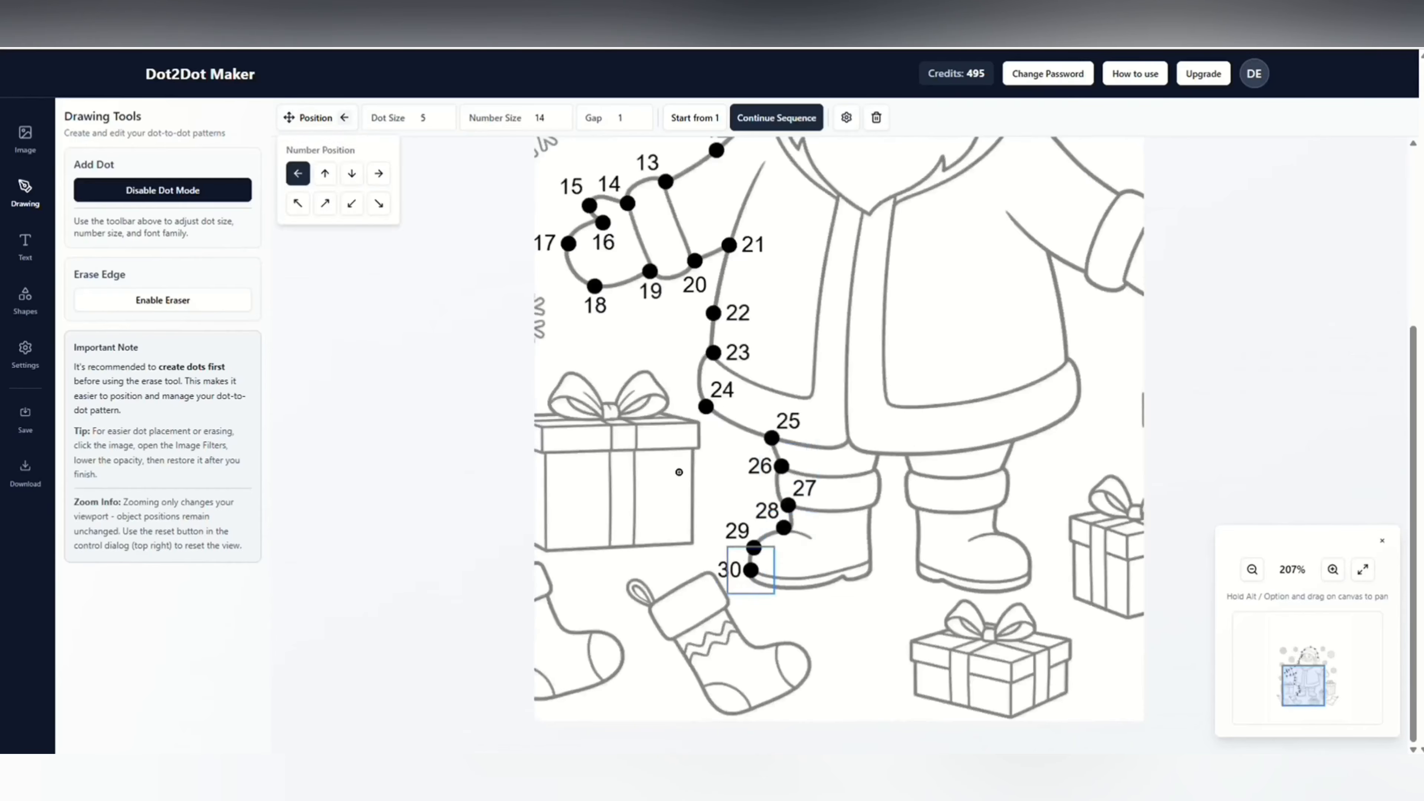
Add dots 31 to 44 along the left boot's sole, up the inner legs, and around the right boot, adjusting number positions.
{"action": "left_click", "coordinate": [870, 574]}
{"action": "left_click", "coordinate": [874, 473]}
{"action": "left_click", "coordinate": [912, 475]}
{"action": "left_click", "coordinate": [383, 206]}
{"action": "left_click", "coordinate": [917, 510]}
{"action": "left_click", "coordinate": [918, 562]}
{"action": "left_click", "coordinate": [1028, 584]}
{"action": "left_click", "coordinate": [1000, 533]}
{"action": "left_click", "coordinate": [1001, 503]}
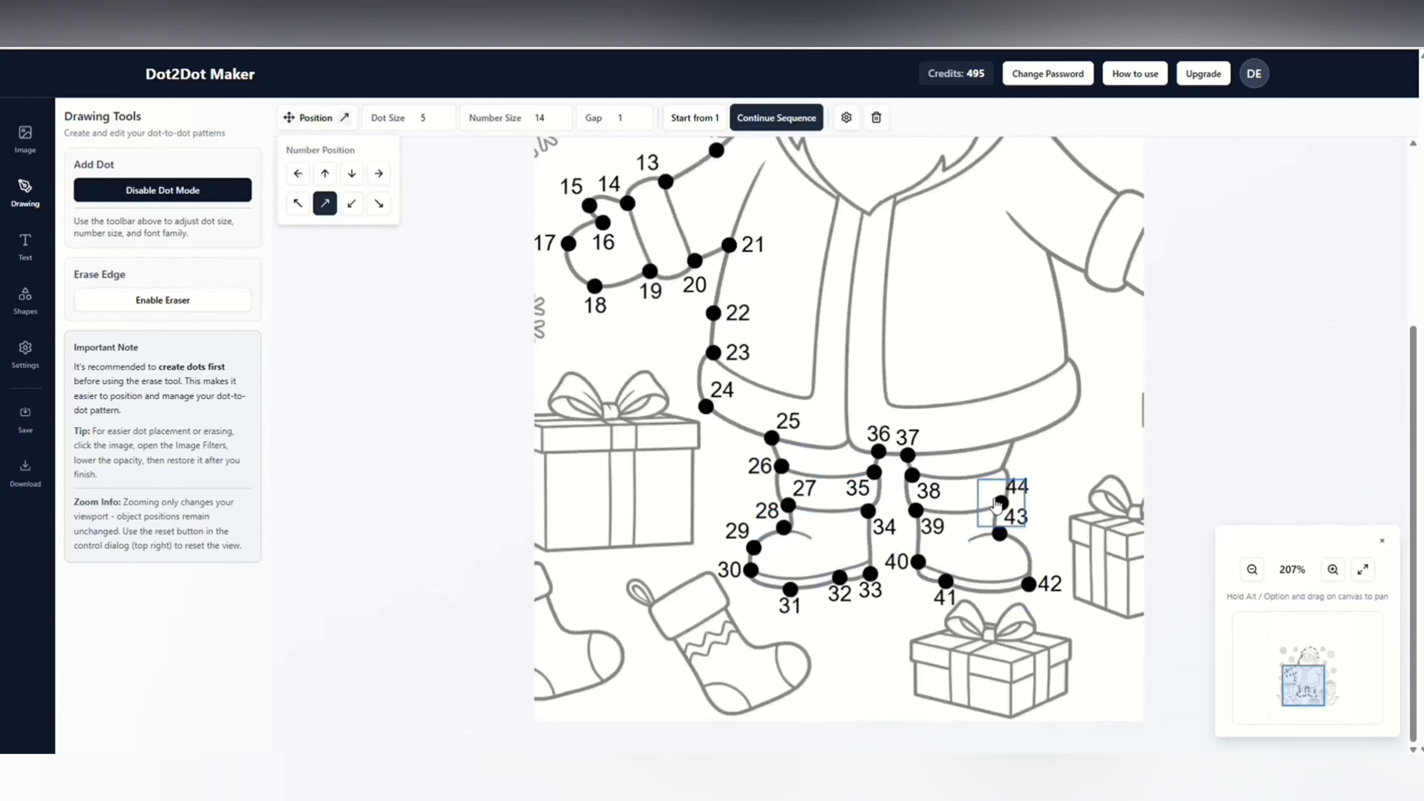
Add dots 45 to 58 up the coat's right side, around the right hand, and back along the sleeve.
{"action": "left_click", "coordinate": [1074, 406]}
{"action": "left_click", "coordinate": [809, 346]}
{"action": "left_click", "coordinate": [868, 365]}
{"action": "left_click", "coordinate": [894, 336]}
{"action": "left_click", "coordinate": [866, 302]}
{"action": "left_click", "coordinate": [870, 278]}
{"action": "left_click", "coordinate": [841, 279]}
{"action": "left_click", "coordinate": [804, 257]}
{"action": "left_click", "coordinate": [745, 210]}
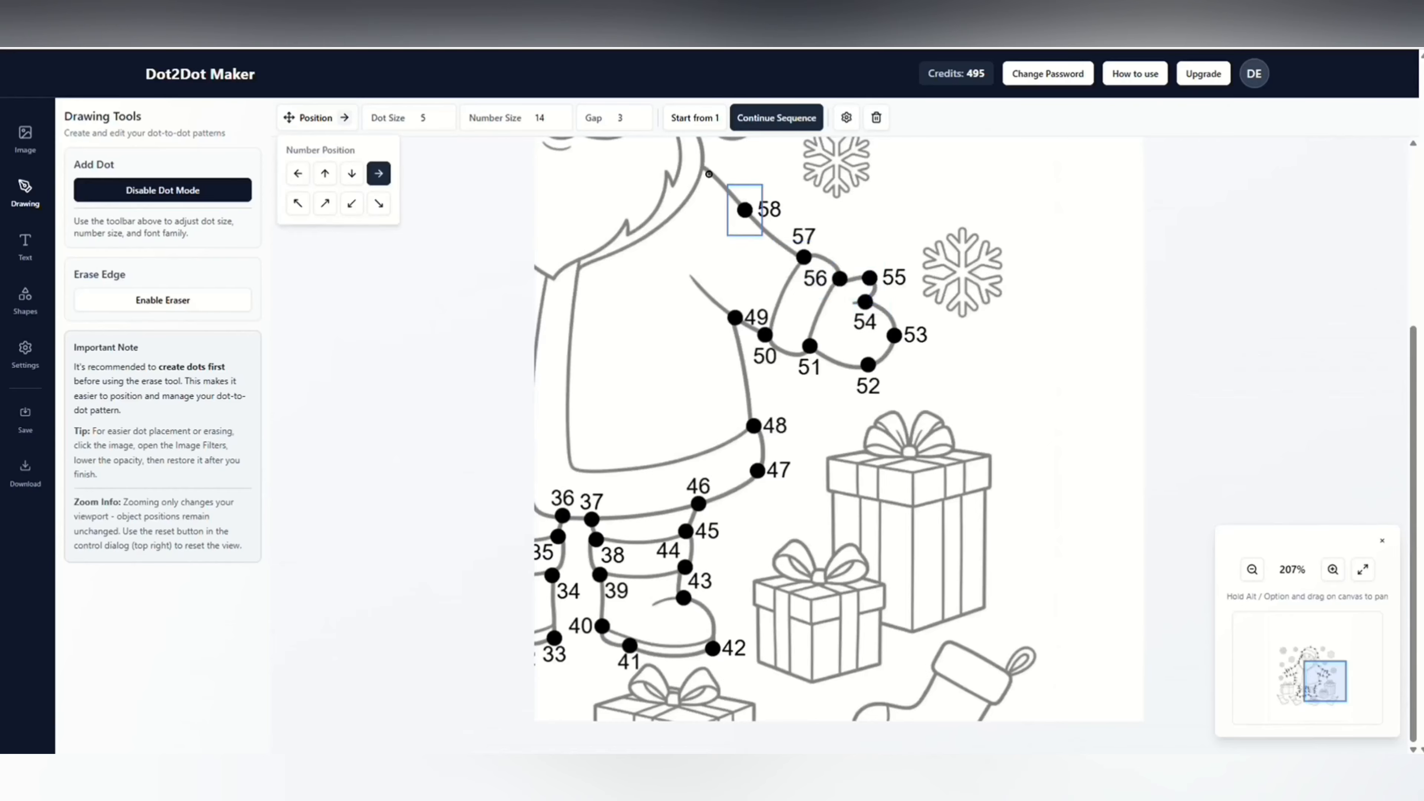
Complete the outline with dots 59 to 64 from the right shoulder past the ear to the hat's pom-pom.
{"action": "left_click", "coordinate": [671, 290]}
{"action": "left_click", "coordinate": [721, 310]}
{"action": "left_click", "coordinate": [721, 336]}
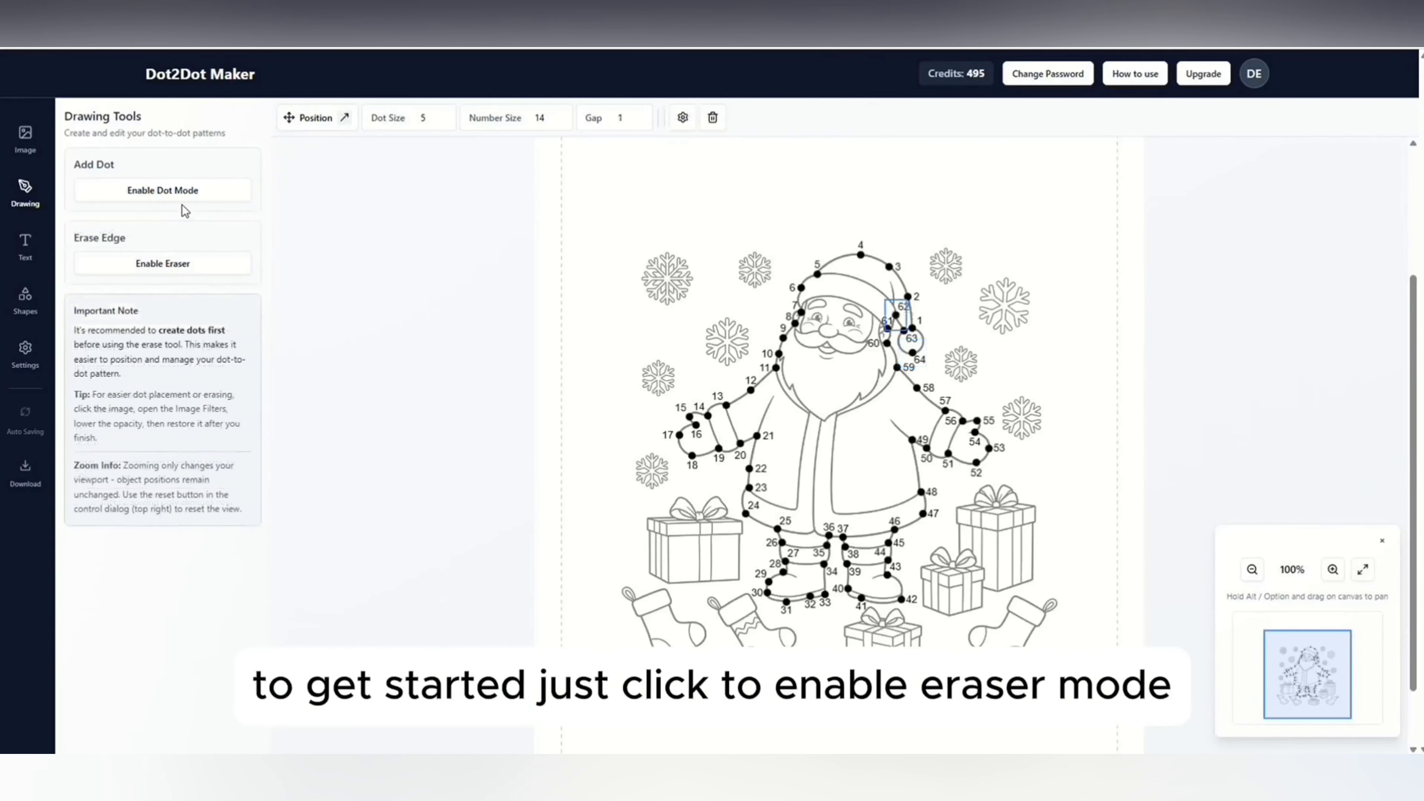
Enable the eraser for the outline near the hat's pom-pom and set its brush size to 21 px.
{"action": "left_click", "coordinate": [150, 264]}
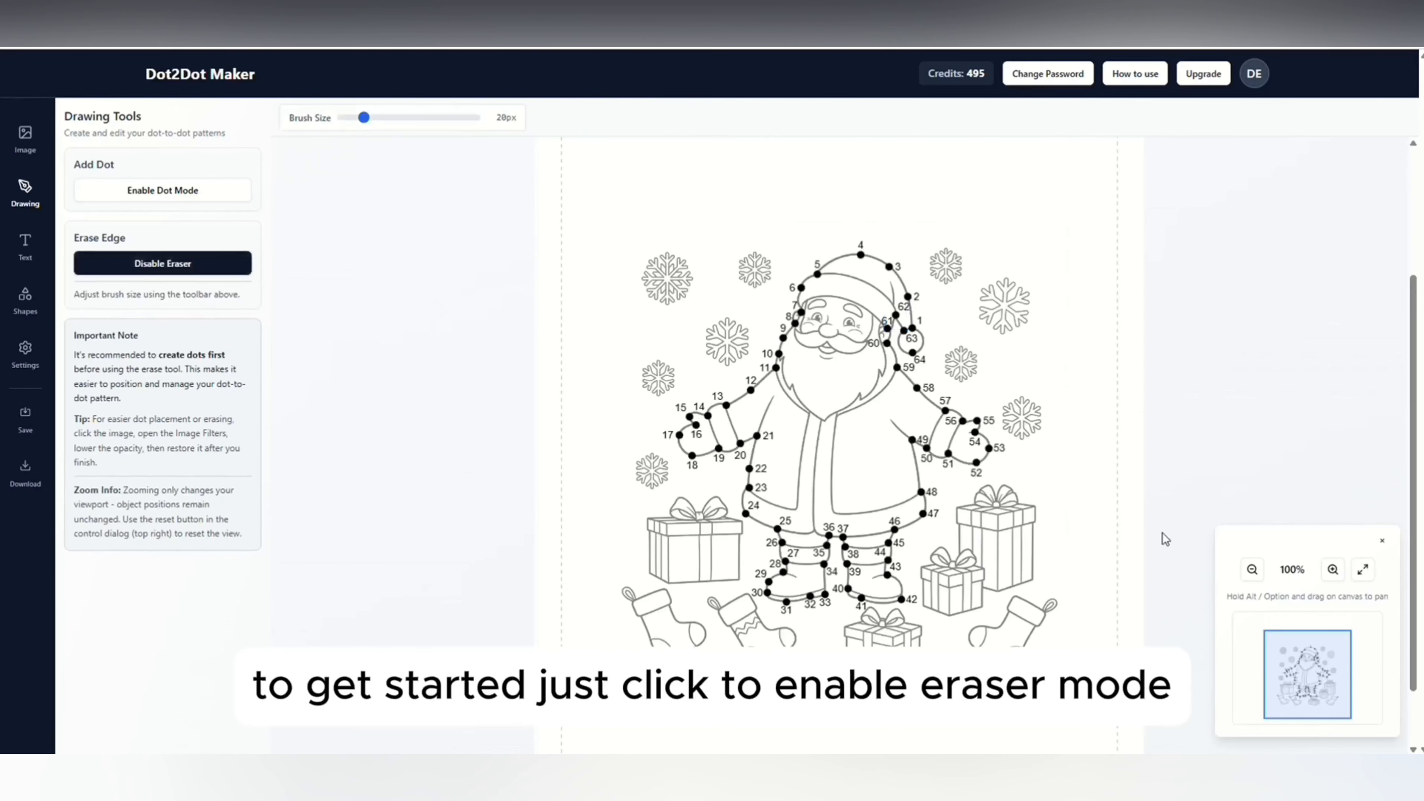
{"action": "left_click", "coordinate": [1334, 571]}
{"action": "left_click", "coordinate": [1333, 571]}
{"action": "left_click", "coordinate": [1334, 571]}
{"action": "left_click", "coordinate": [1333, 571]}
{"action": "left_click", "coordinate": [1333, 571]}
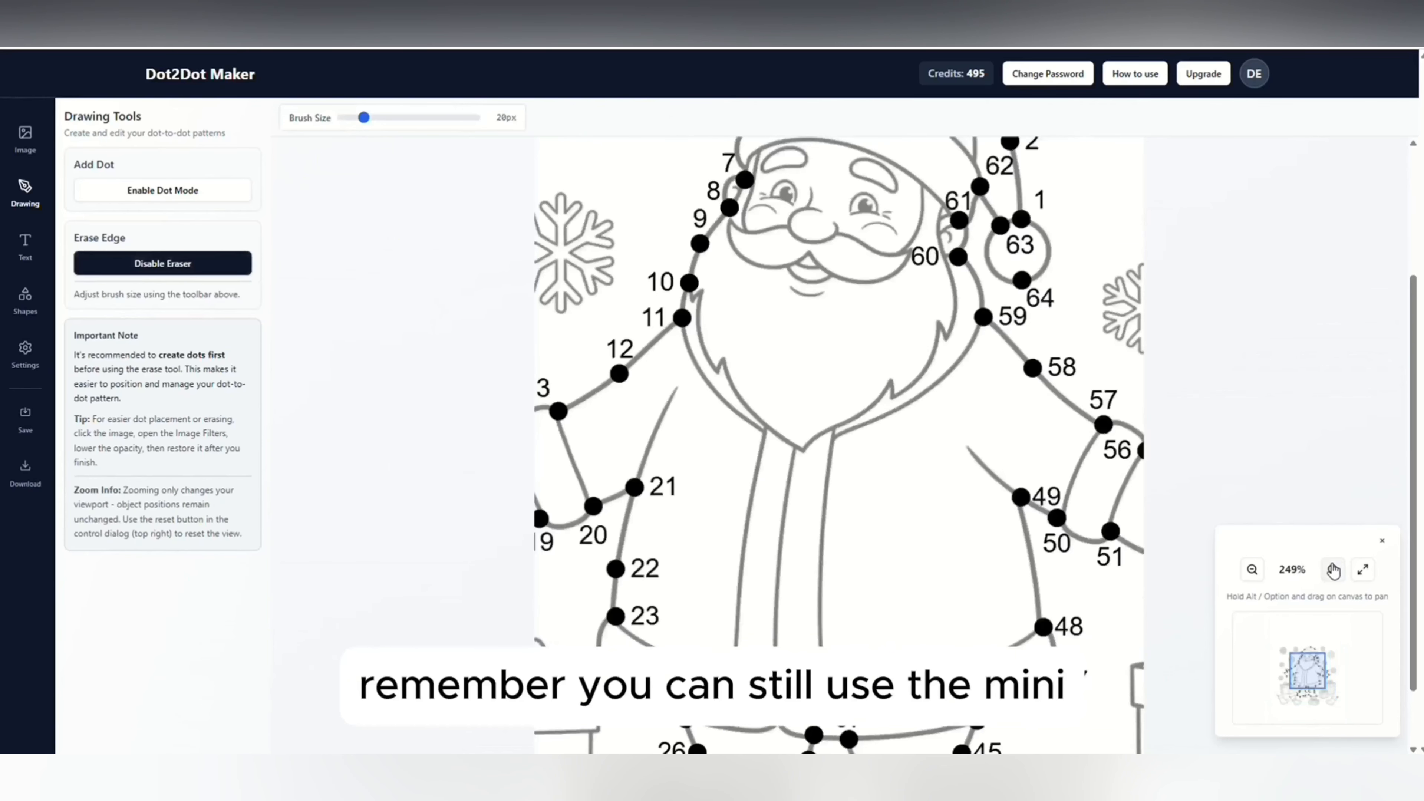
{"action": "left_click", "coordinate": [1331, 571]}
{"action": "left_click_drag", "start_coordinate": [943, 464], "coordinate": [624, 477]}
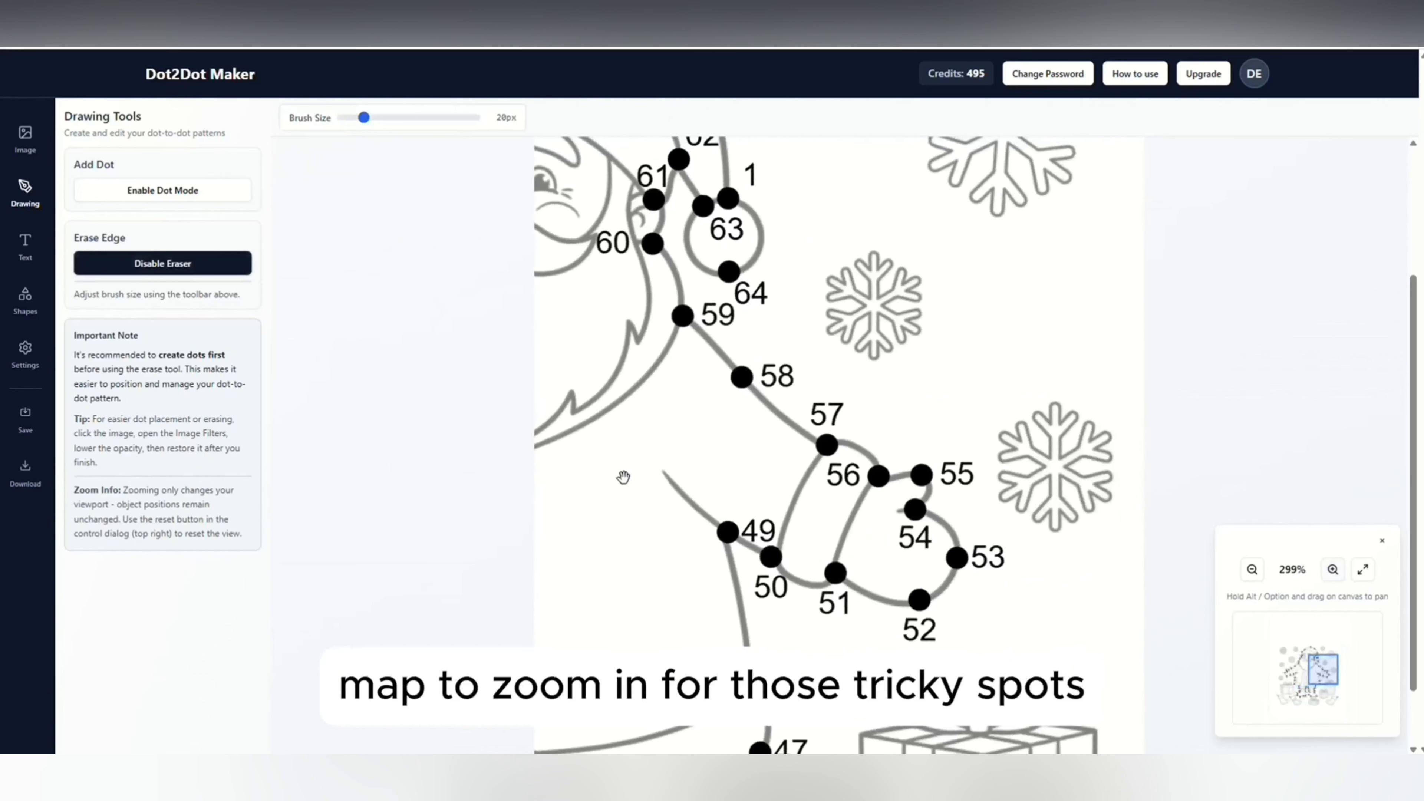
{"action": "scroll", "coordinate": [705, 403], "scroll_direction": "up", "scroll_amount": 4}
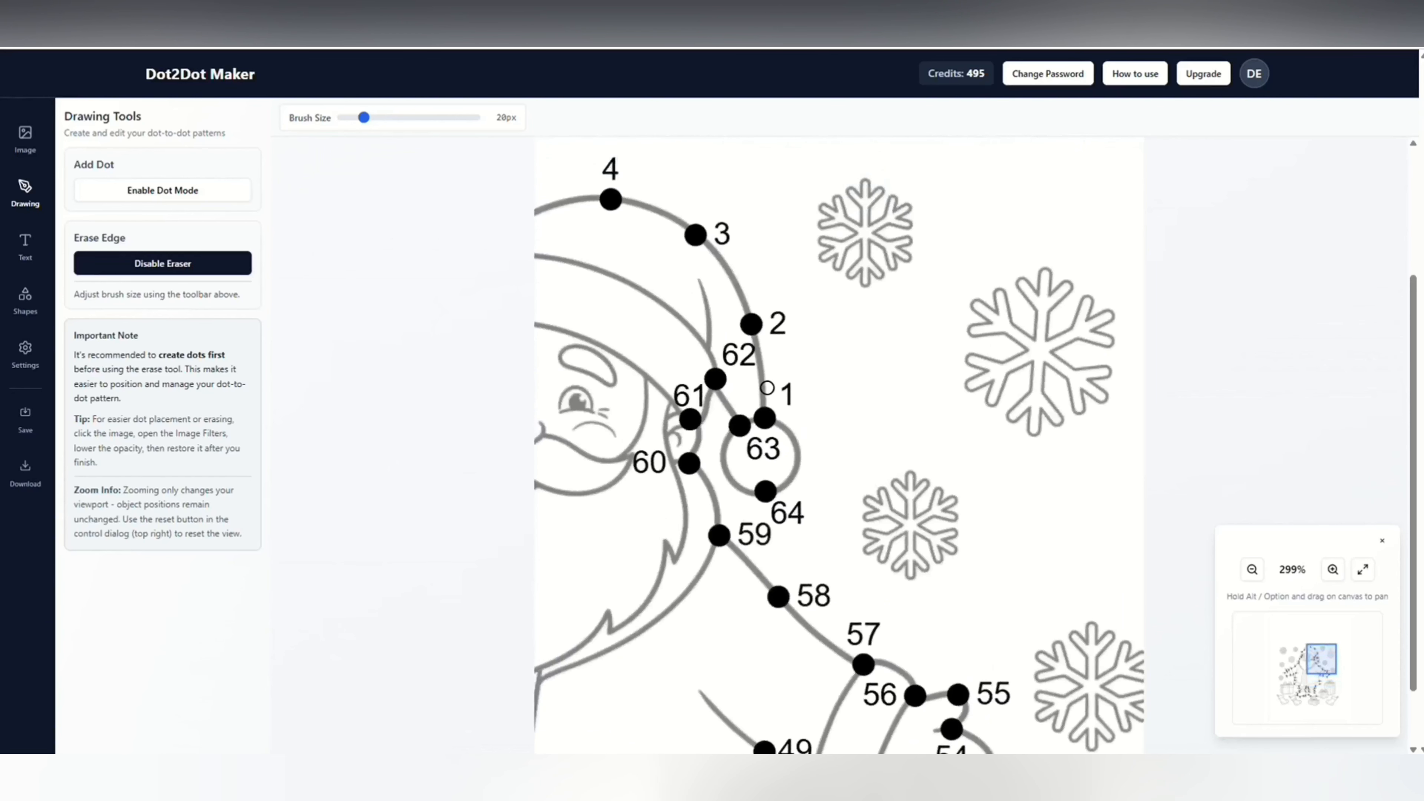
{"action": "left_click_drag", "start_coordinate": [363, 117], "coordinate": [367, 119]}
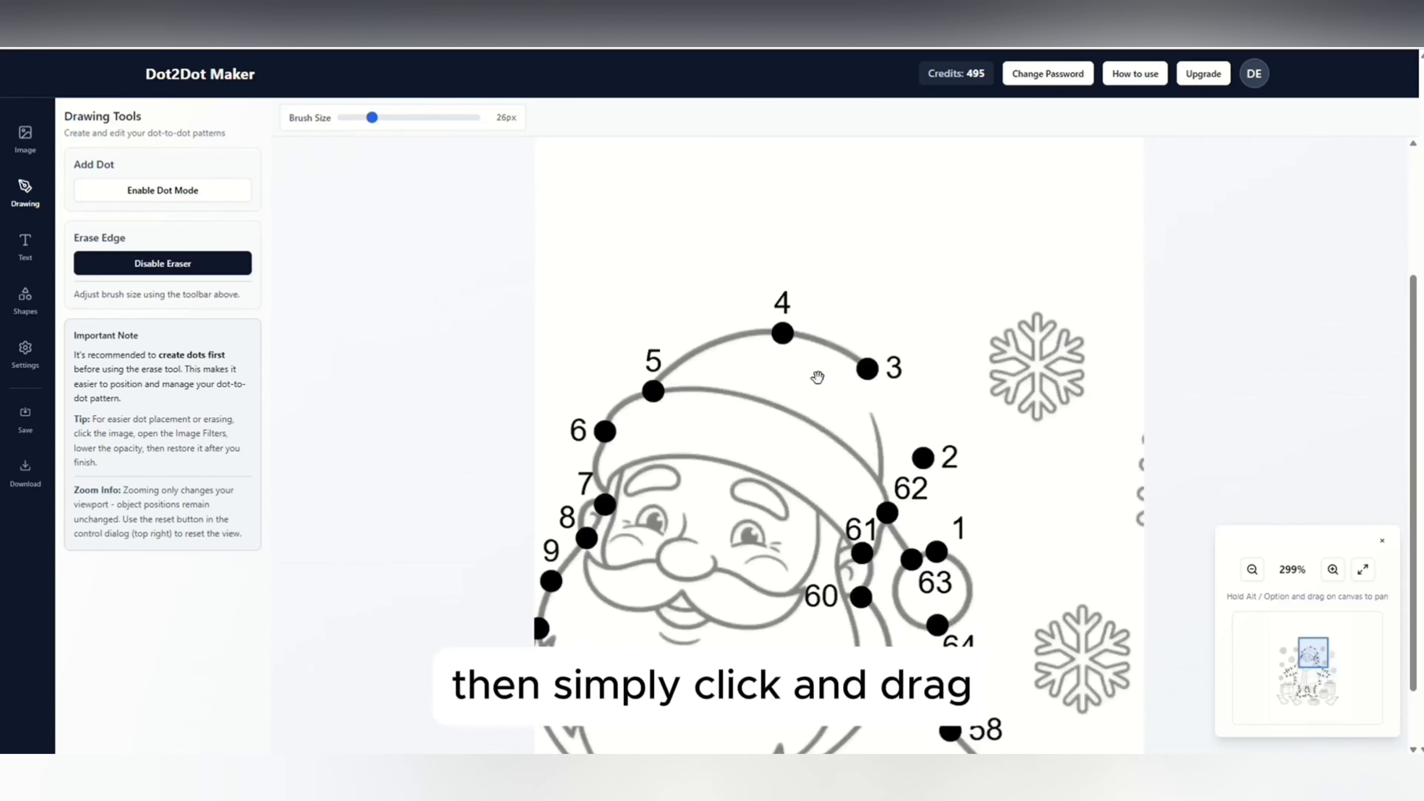
Erase the hat's outline between dots 1 and 5 using a 26 px brush.
{"action": "mouse_move", "coordinate": [867, 382]}
{"action": "left_mouse_down"}
{"action": "mouse_move", "coordinate": [750, 360]}
{"action": "mouse_move", "coordinate": [682, 387]}
{"action": "left_mouse_up"}
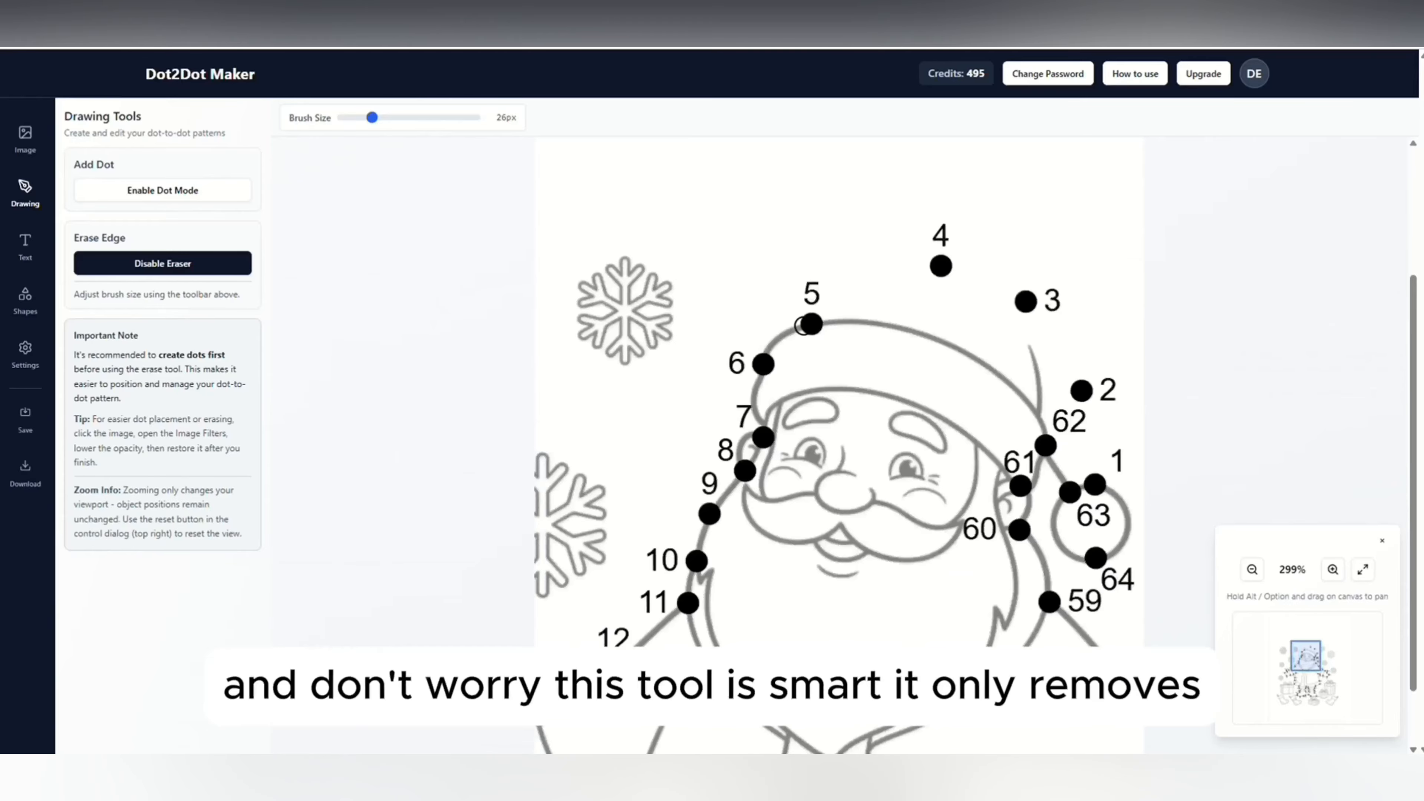
Try erasing the hat's outline between dots 5 and 7, and undo that erasure.
{"action": "mouse_move", "coordinate": [808, 324]}
{"action": "left_mouse_down"}
{"action": "mouse_move", "coordinate": [758, 355]}
{"action": "mouse_move", "coordinate": [754, 418]}
{"action": "left_mouse_up"}
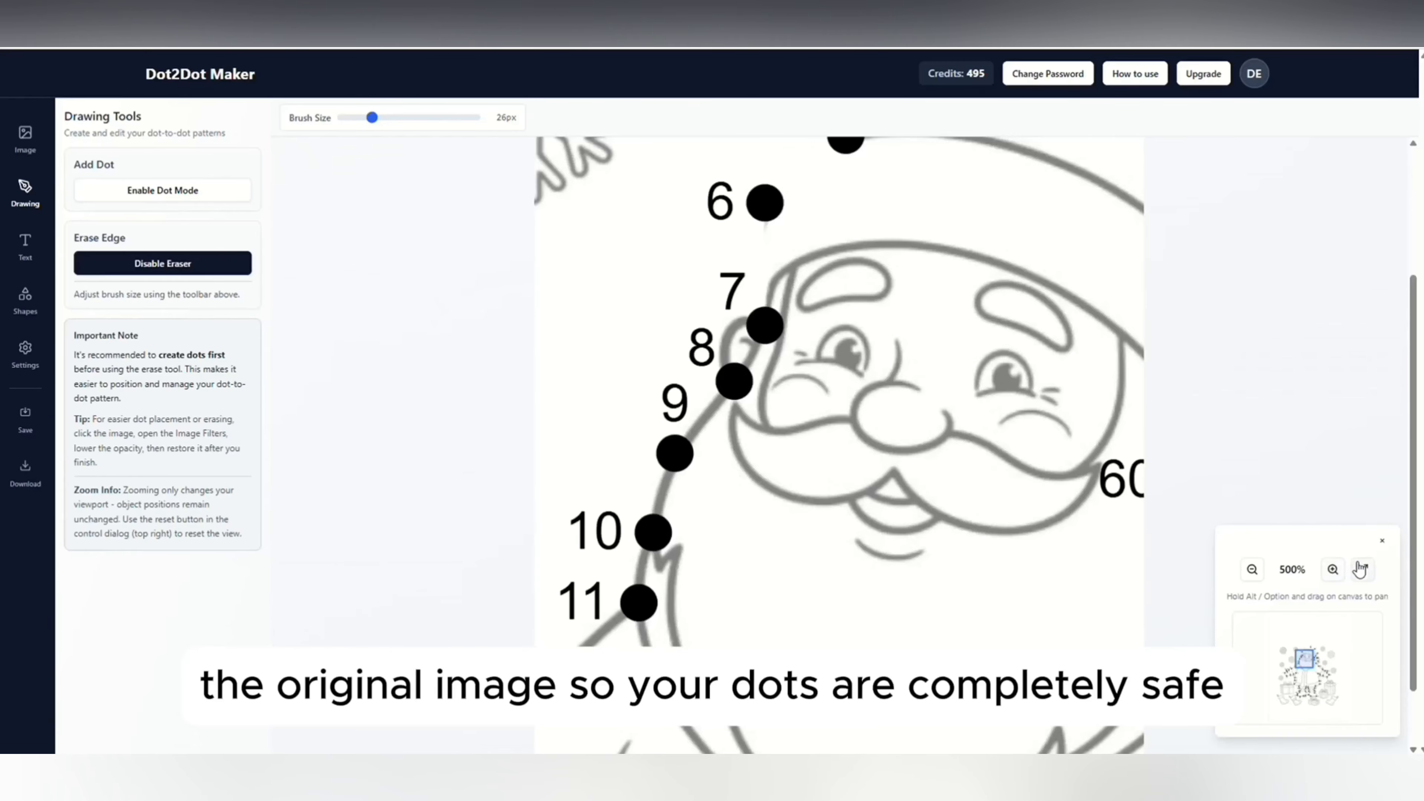
{"action": "left_click", "coordinate": [1362, 568]}
{"action": "left_click", "coordinate": [1334, 572]}
{"action": "left_click", "coordinate": [1334, 572]}
{"action": "left_click", "coordinate": [1334, 573]}
{"action": "left_click", "coordinate": [1335, 573]}
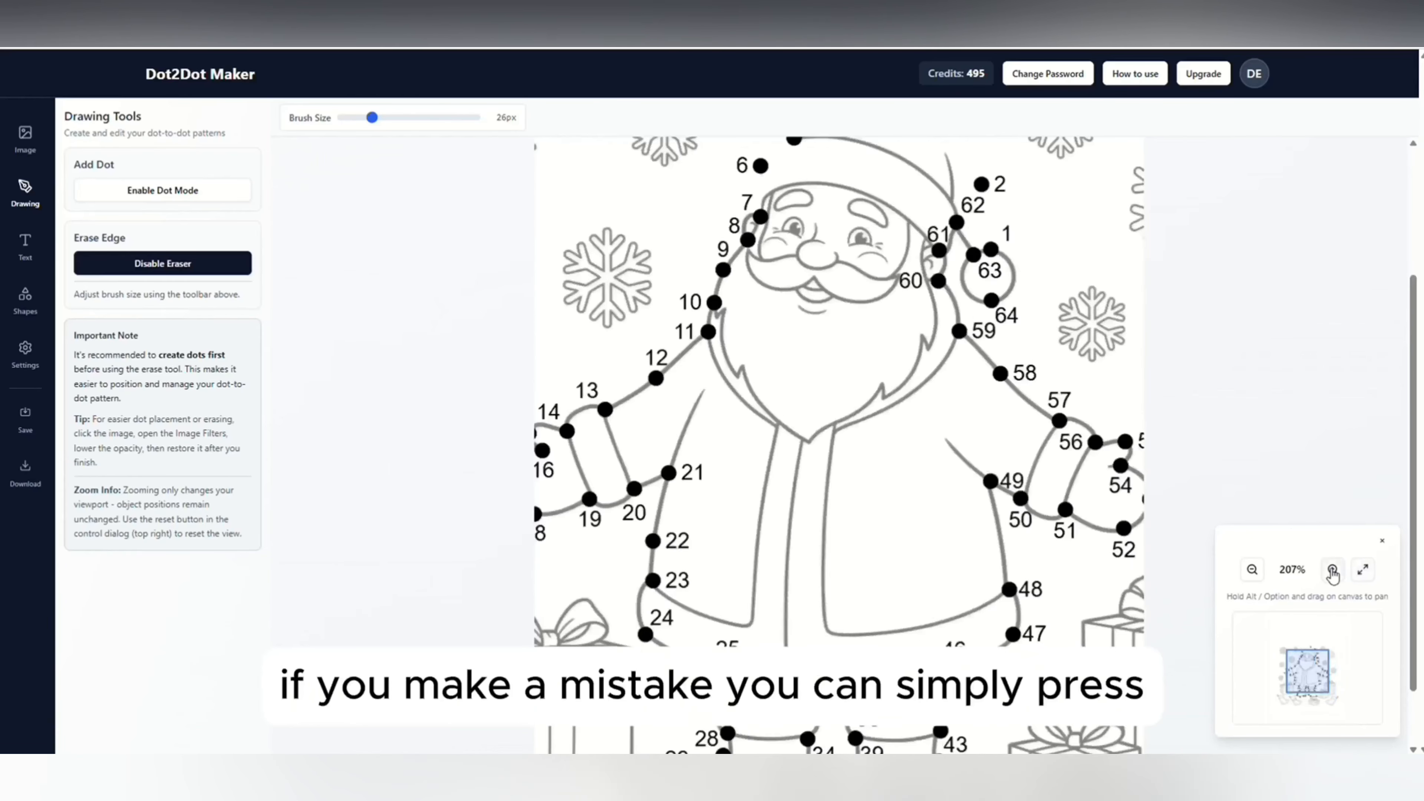
{"action": "left_click", "coordinate": [1334, 573]}
{"action": "left_click", "coordinate": [1334, 572]}
{"action": "left_click", "coordinate": [1334, 572]}
{"action": "left_click_drag", "start_coordinate": [787, 282], "coordinate": [924, 619]}
{"action": "key", "text": "ctrl+z"}
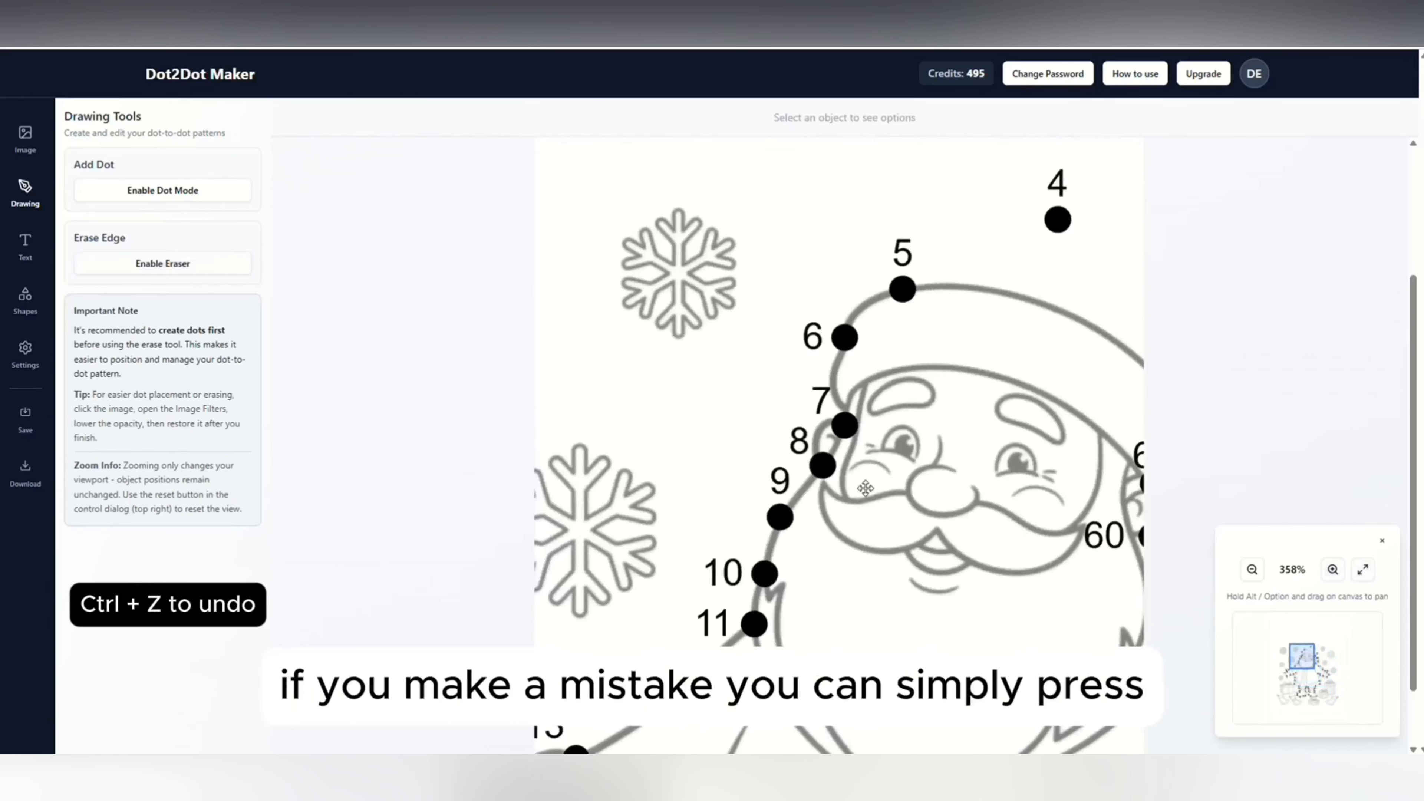
Re-enable the eraser and erase the hat's outline from dot 5 toward dot 7.
{"action": "left_click_drag", "start_coordinate": [1018, 329], "coordinate": [876, 328]}
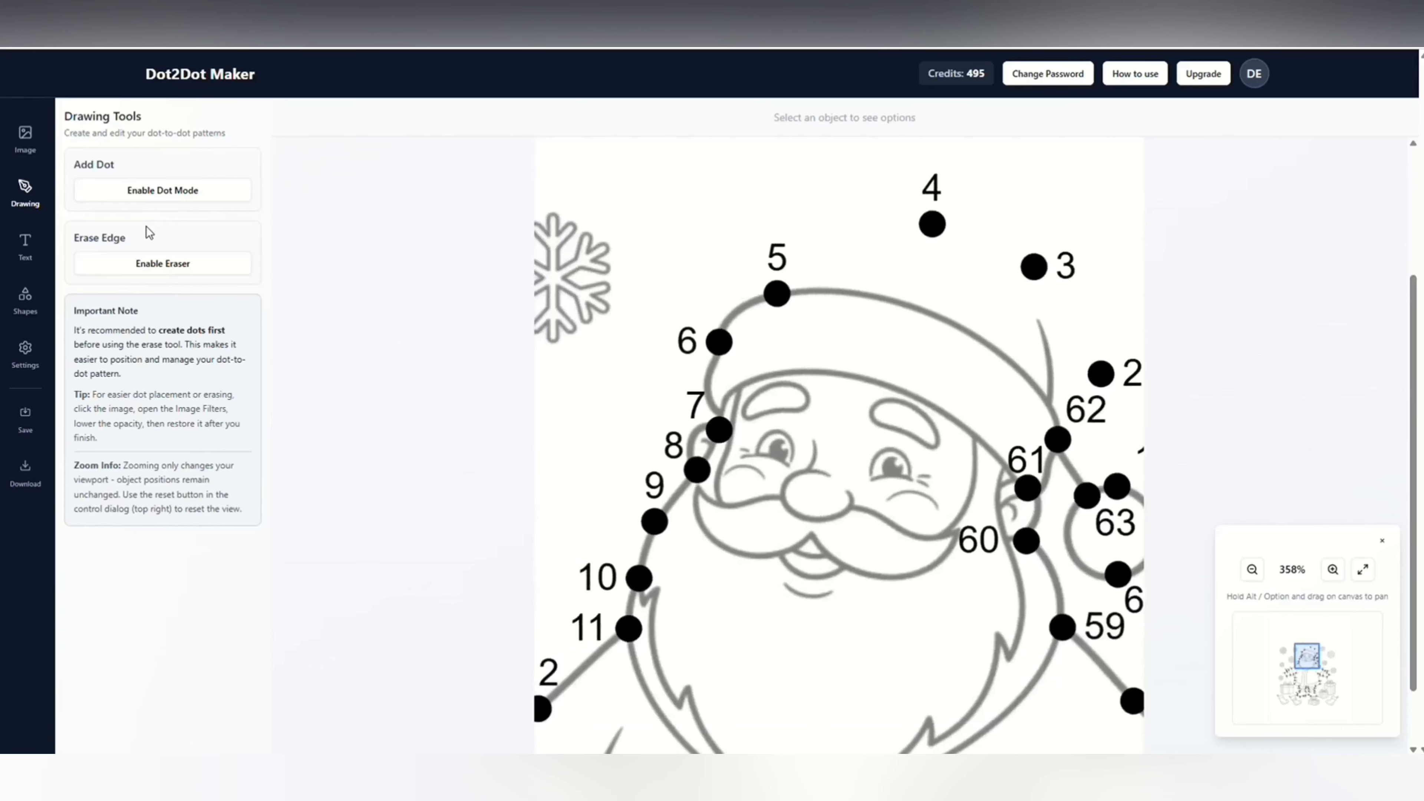
{"action": "left_click", "coordinate": [188, 267]}
{"action": "left_click", "coordinate": [1333, 571]}
{"action": "left_click", "coordinate": [1334, 571]}
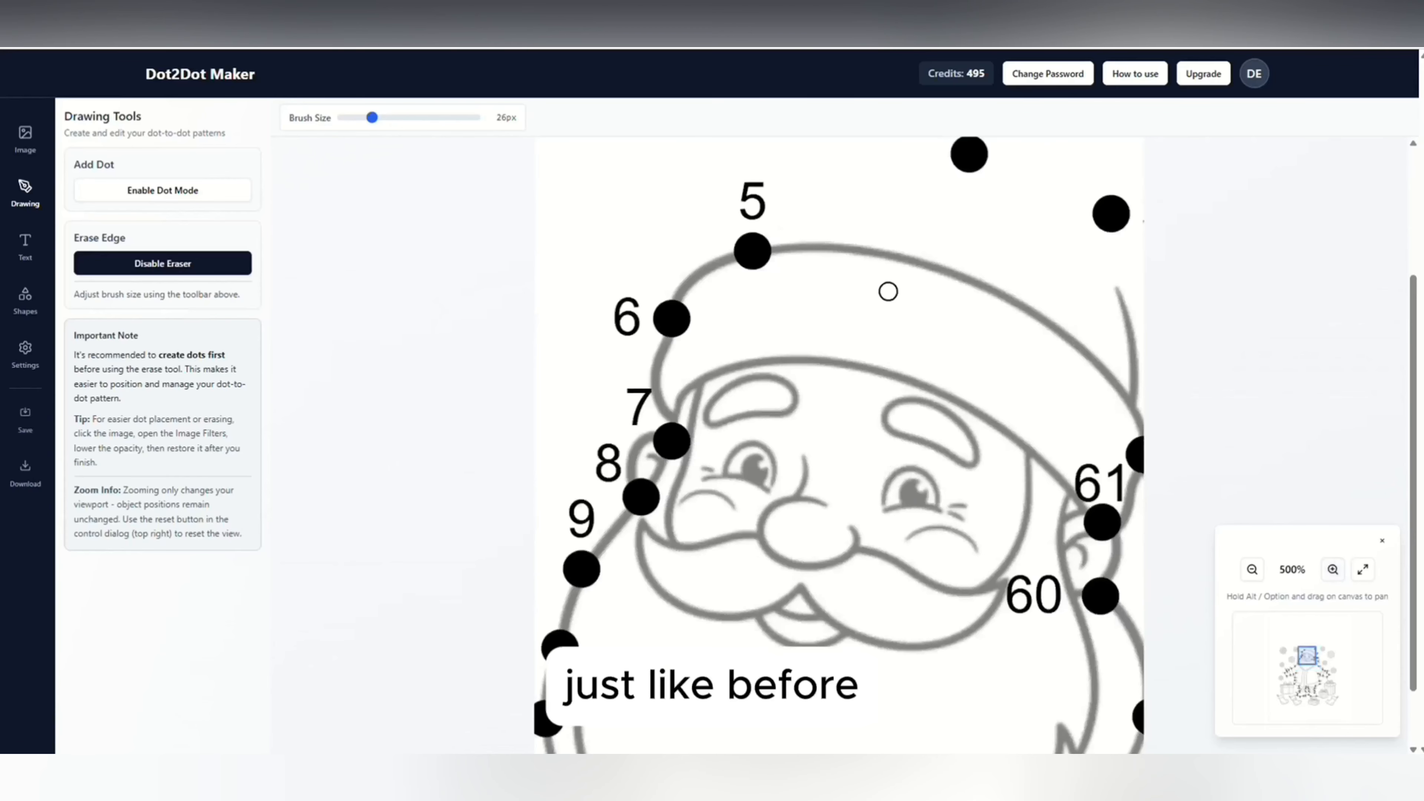
{"action": "left_click_drag", "start_coordinate": [737, 260], "coordinate": [677, 302]}
{"action": "mouse_move", "coordinate": [668, 338]}
{"action": "left_mouse_down"}
{"action": "mouse_move", "coordinate": [655, 380]}
{"action": "mouse_move", "coordinate": [683, 272]}
{"action": "left_mouse_up"}
Set the eraser brush to 30 px and erase the edges from dot 7 along the left sleeve to dot 17.
{"action": "left_click_drag", "start_coordinate": [363, 117], "coordinate": [373, 117]}
{"action": "mouse_move", "coordinate": [698, 349]}
{"action": "left_mouse_down"}
{"action": "mouse_move", "coordinate": [678, 373]}
{"action": "mouse_move", "coordinate": [750, 182]}
{"action": "mouse_move", "coordinate": [692, 372]}
{"action": "left_mouse_up"}
{"action": "left_click_drag", "start_coordinate": [617, 505], "coordinate": [1058, 291]}
{"action": "left_click_drag", "start_coordinate": [884, 363], "coordinate": [649, 515]}
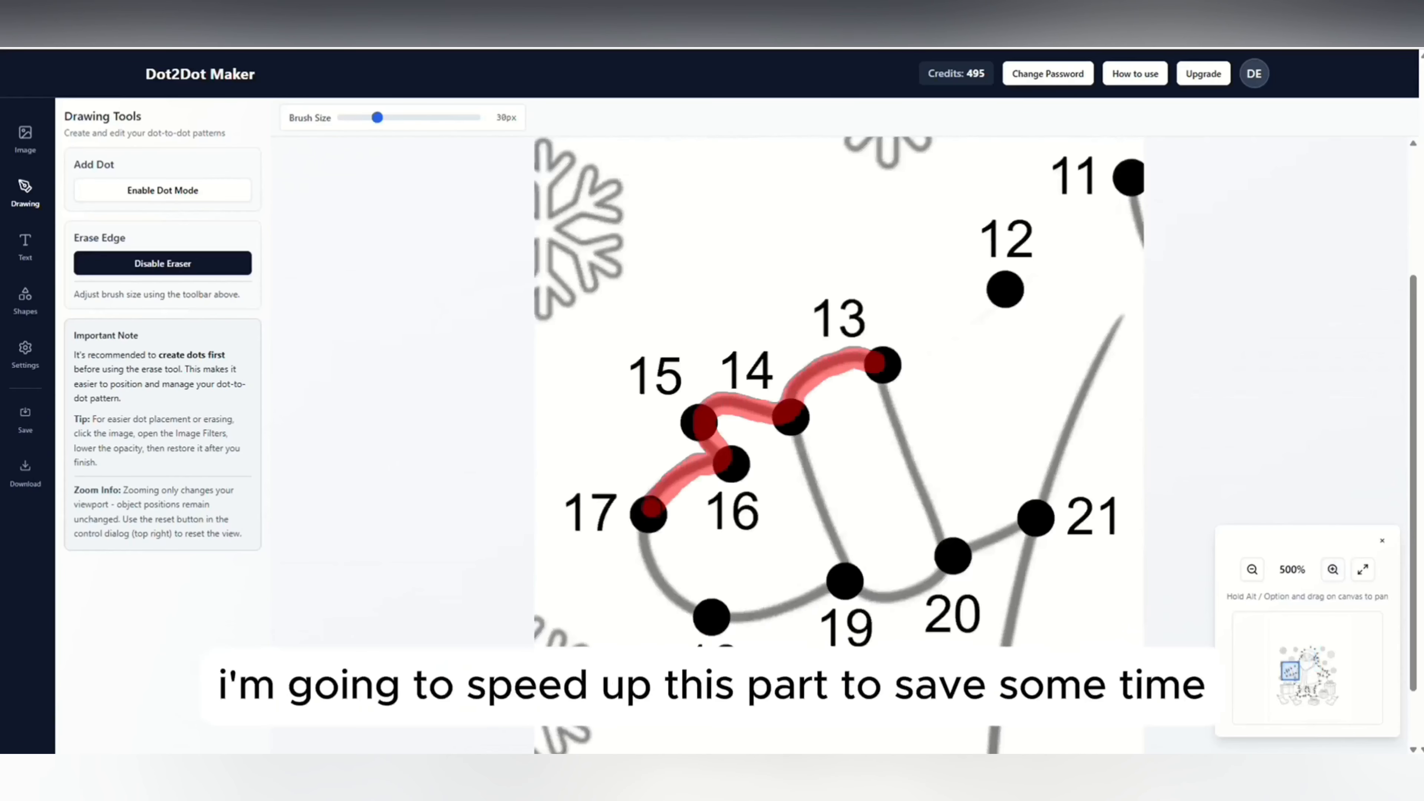
Erase the edges from dot 17 around the left hand and down the coat's left side to dot 28.
{"action": "left_click_drag", "start_coordinate": [953, 561], "coordinate": [708, 303]}
{"action": "left_click_drag", "start_coordinate": [792, 262], "coordinate": [753, 426]}
{"action": "left_click_drag", "start_coordinate": [754, 521], "coordinate": [801, 328]}
{"action": "left_click_drag", "start_coordinate": [940, 573], "coordinate": [711, 282]}
Set the eraser brush to 21 px and erase the left boot's edges from dot 28 to dot 34.
{"action": "left_click_drag", "start_coordinate": [371, 117], "coordinate": [362, 118]}
{"action": "left_click_drag", "start_coordinate": [719, 471], "coordinate": [680, 496]}
{"action": "left_click_drag", "start_coordinate": [661, 582], "coordinate": [702, 601]}
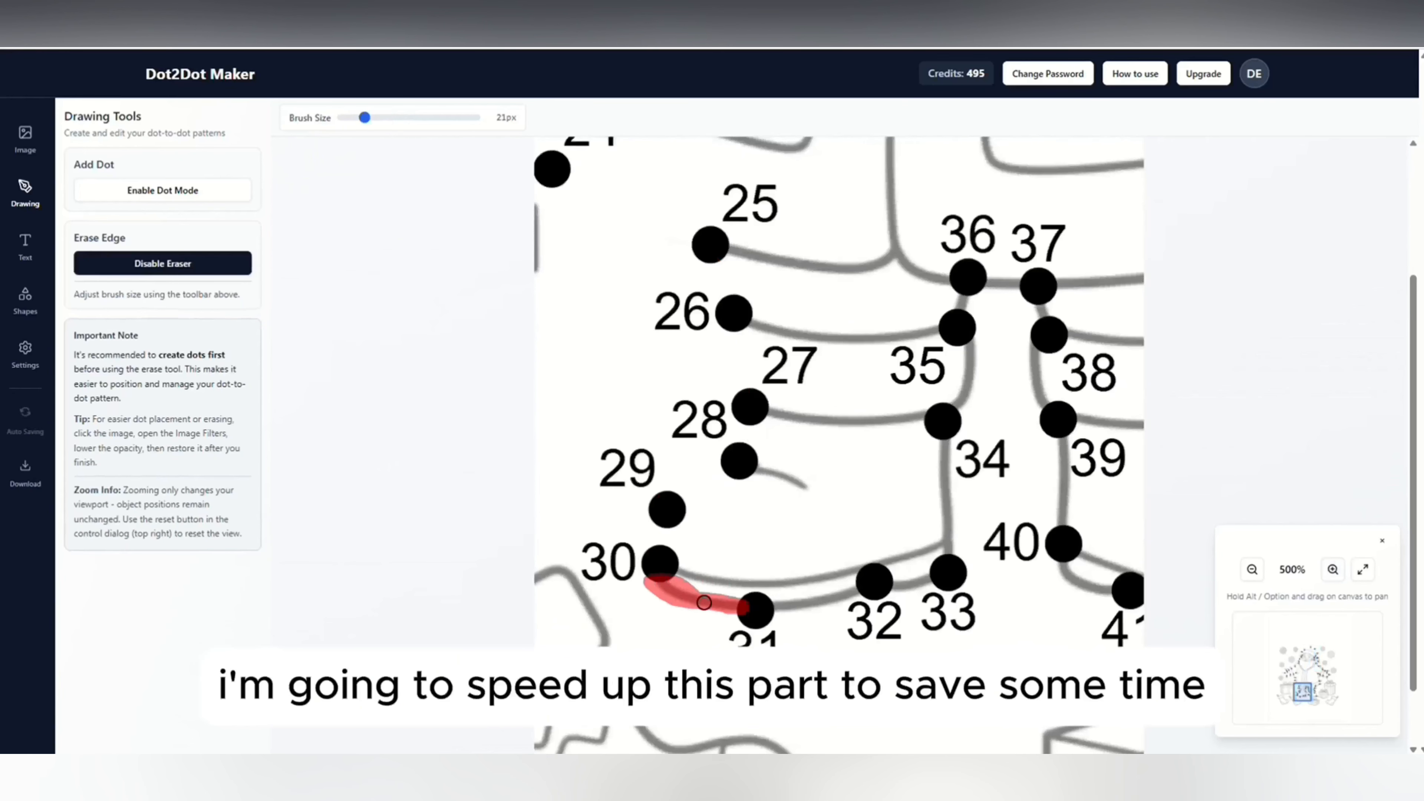
{"action": "left_click_drag", "start_coordinate": [948, 552], "coordinate": [945, 444]}
Enlarge the eraser brush to 33 px and erase the edges around the right boot and up the coat's right side to dot 49.
{"action": "left_click", "coordinate": [1252, 570]}
{"action": "left_click_drag", "start_coordinate": [363, 117], "coordinate": [378, 117]}
{"action": "left_click", "coordinate": [1333, 570]}
{"action": "left_click_drag", "start_coordinate": [902, 542], "coordinate": [836, 461]}
{"action": "left_click_drag", "start_coordinate": [919, 280], "coordinate": [758, 562]}
{"action": "left_click_drag", "start_coordinate": [702, 553], "coordinate": [778, 178]}
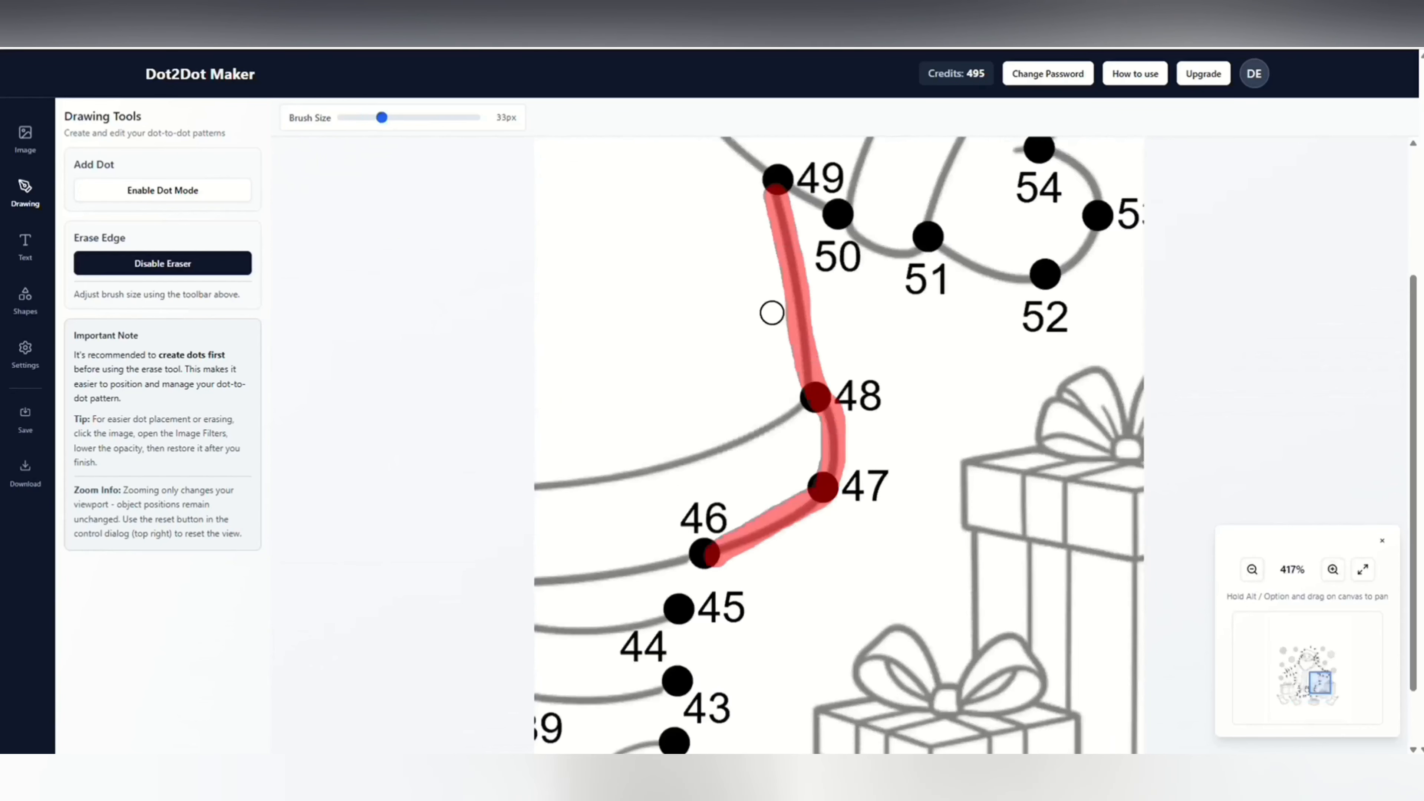
Erase the remaining edges from dot 49 to the pom-pom, finishing with a 25 px brush, and disable the eraser.
{"action": "left_click_drag", "start_coordinate": [898, 252], "coordinate": [695, 526]}
{"action": "left_click_drag", "start_coordinate": [724, 509], "coordinate": [712, 330]}
{"action": "left_click_drag", "start_coordinate": [673, 225], "coordinate": [892, 669]}
{"action": "left_click_drag", "start_coordinate": [382, 117], "coordinate": [371, 117]}
{"action": "left_click_drag", "start_coordinate": [736, 487], "coordinate": [752, 532]}
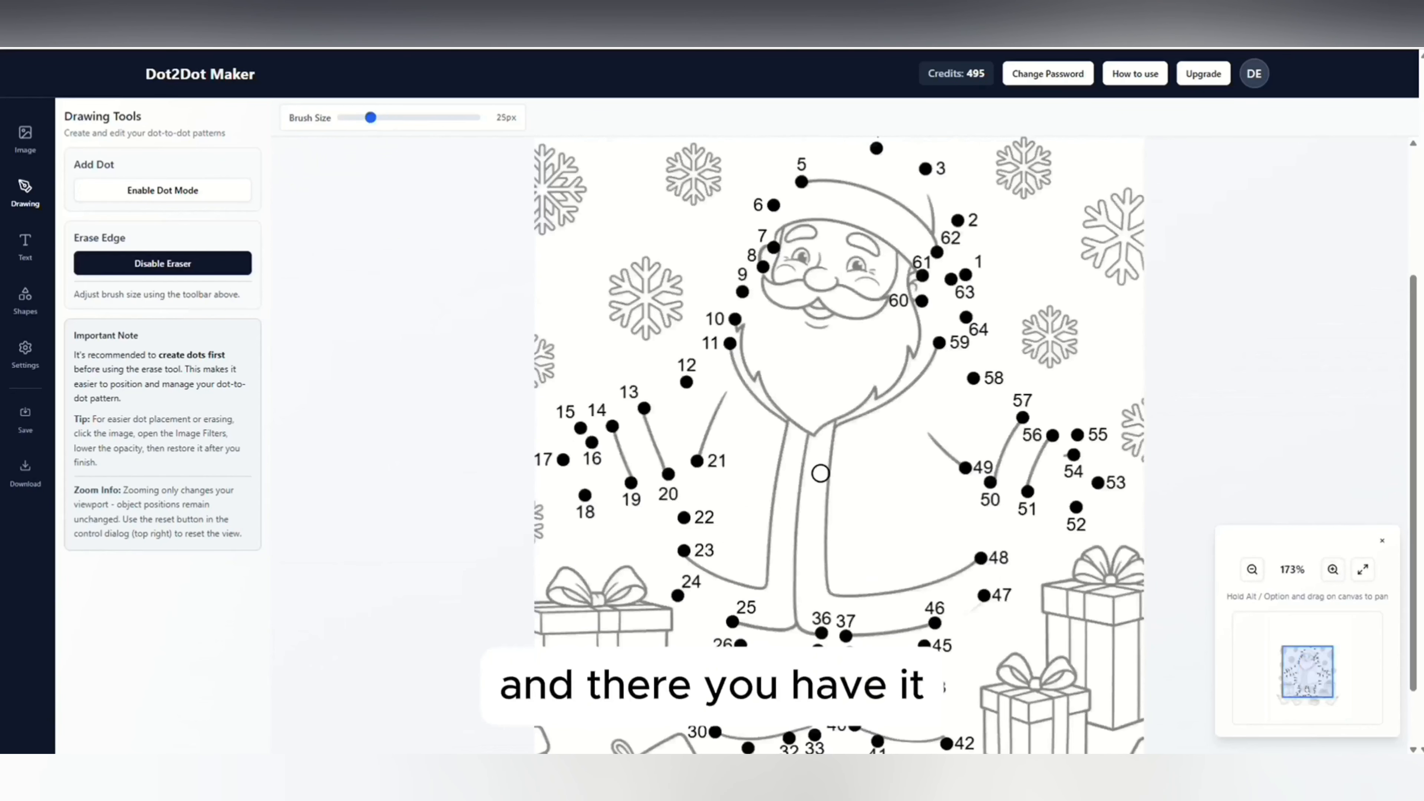
{"action": "left_click", "coordinate": [1365, 570]}
{"action": "left_click", "coordinate": [222, 263]}
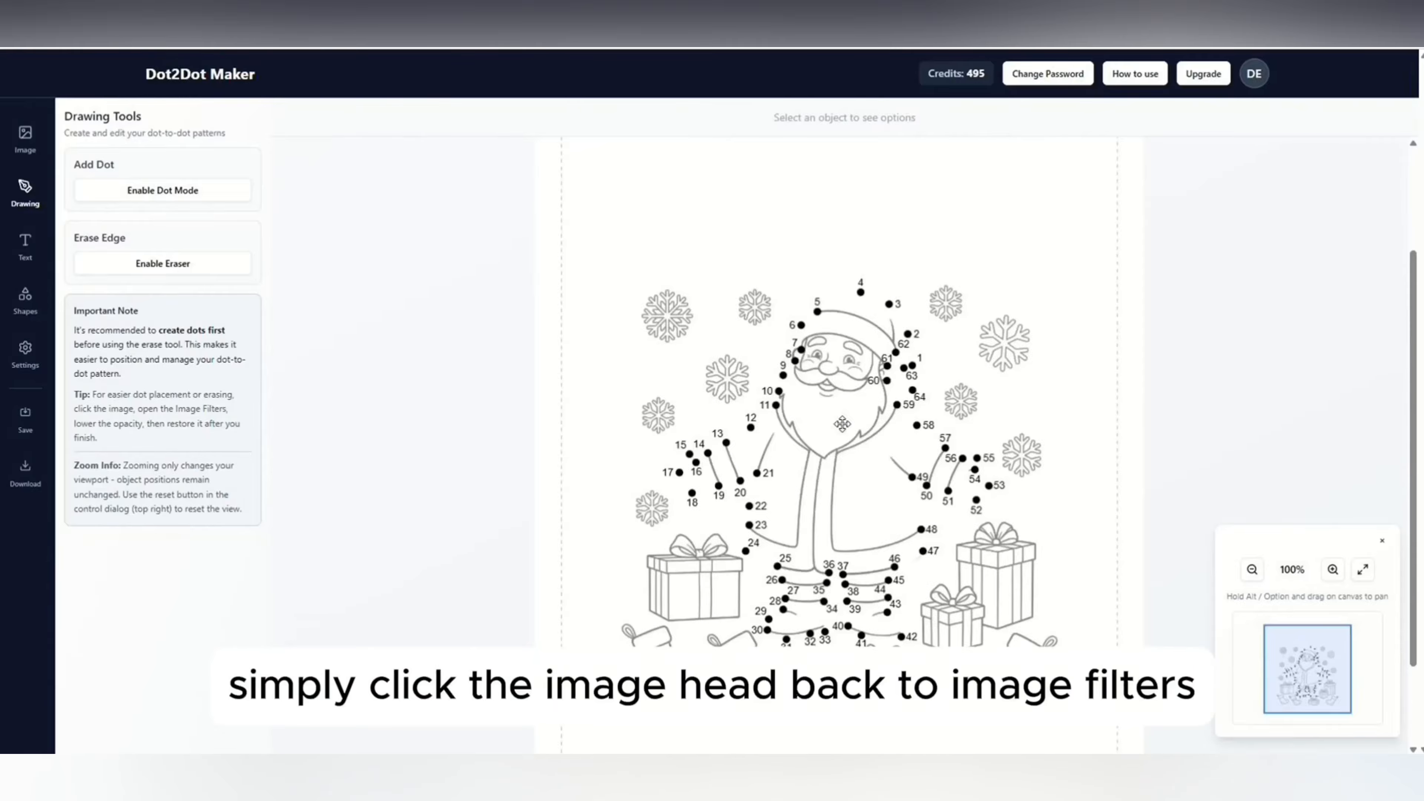
Restore the Santa image's opacity to 100%.
{"action": "left_click", "coordinate": [837, 429]}
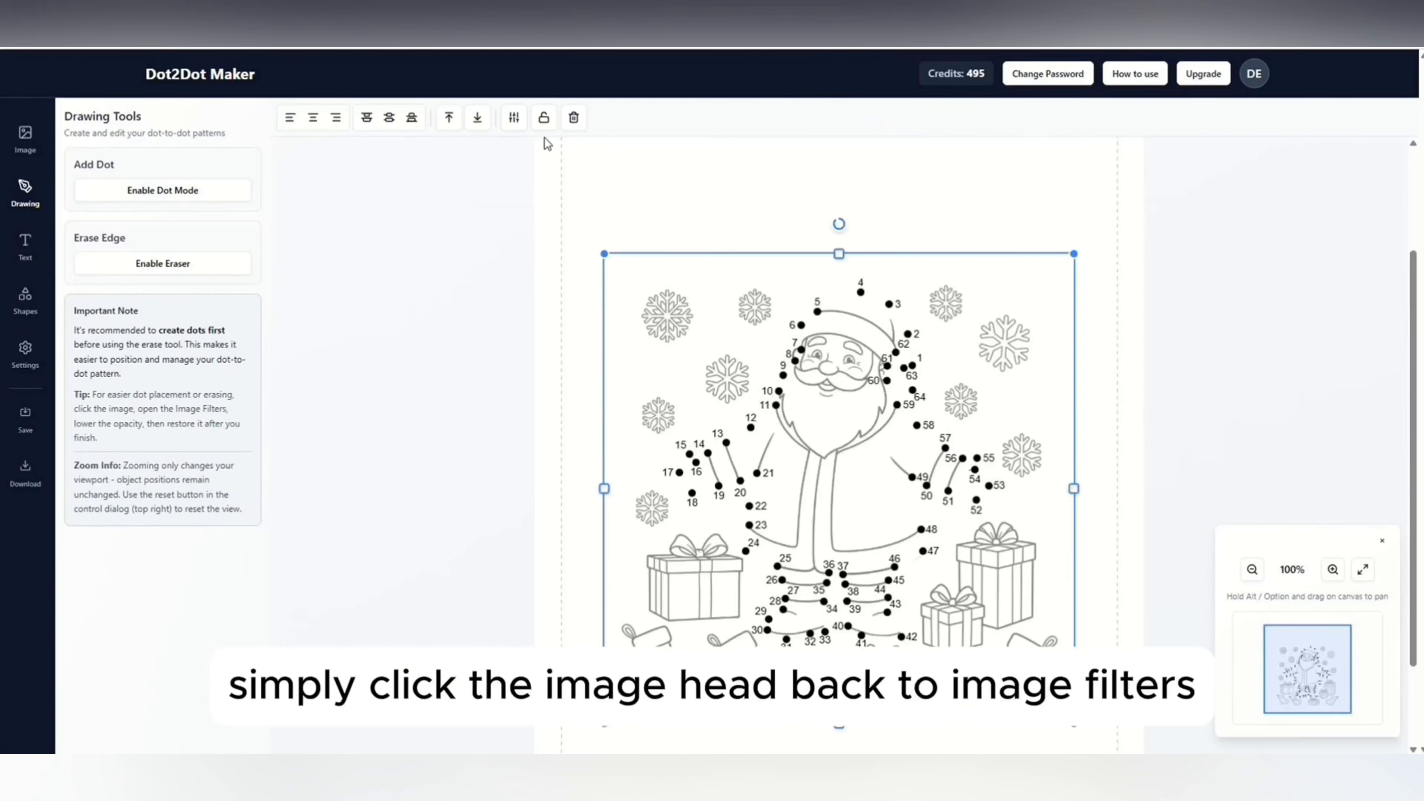
{"action": "left_click", "coordinate": [514, 119]}
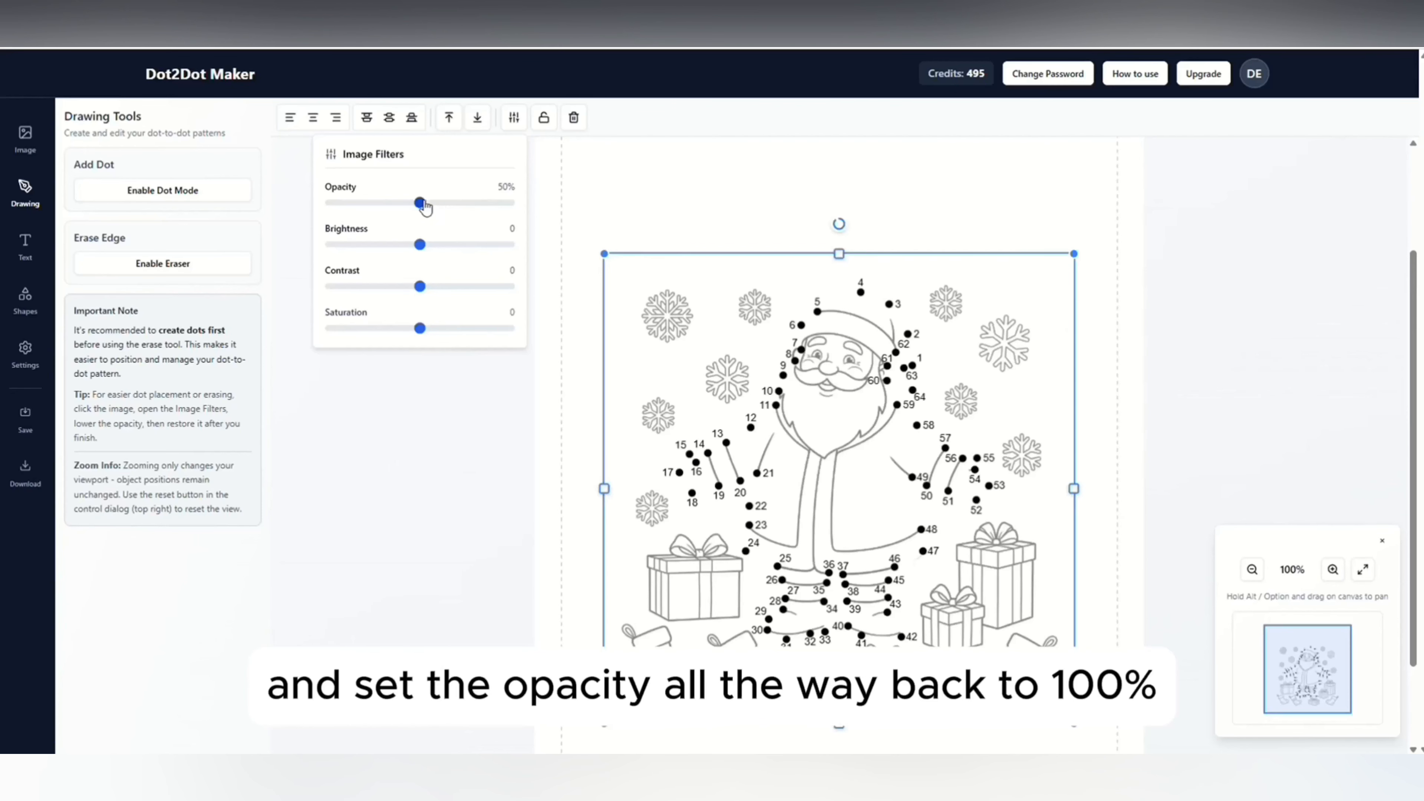
{"action": "left_click_drag", "start_coordinate": [424, 206], "coordinate": [547, 216]}
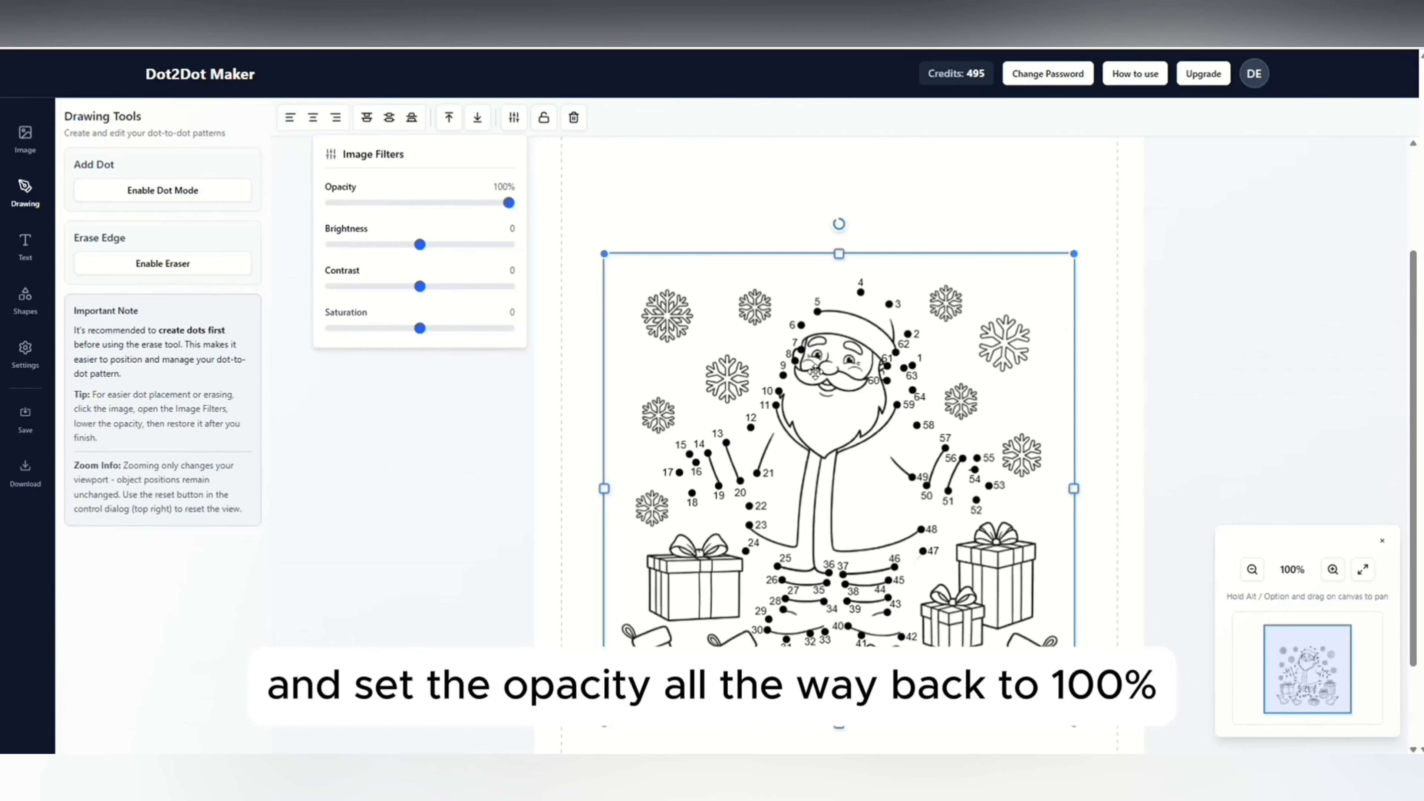
Add a heading above the picture near the page's upper edge with the text "Santa Claus".
{"action": "scroll", "coordinate": [851, 393], "scroll_direction": "down", "scroll_amount": 2}
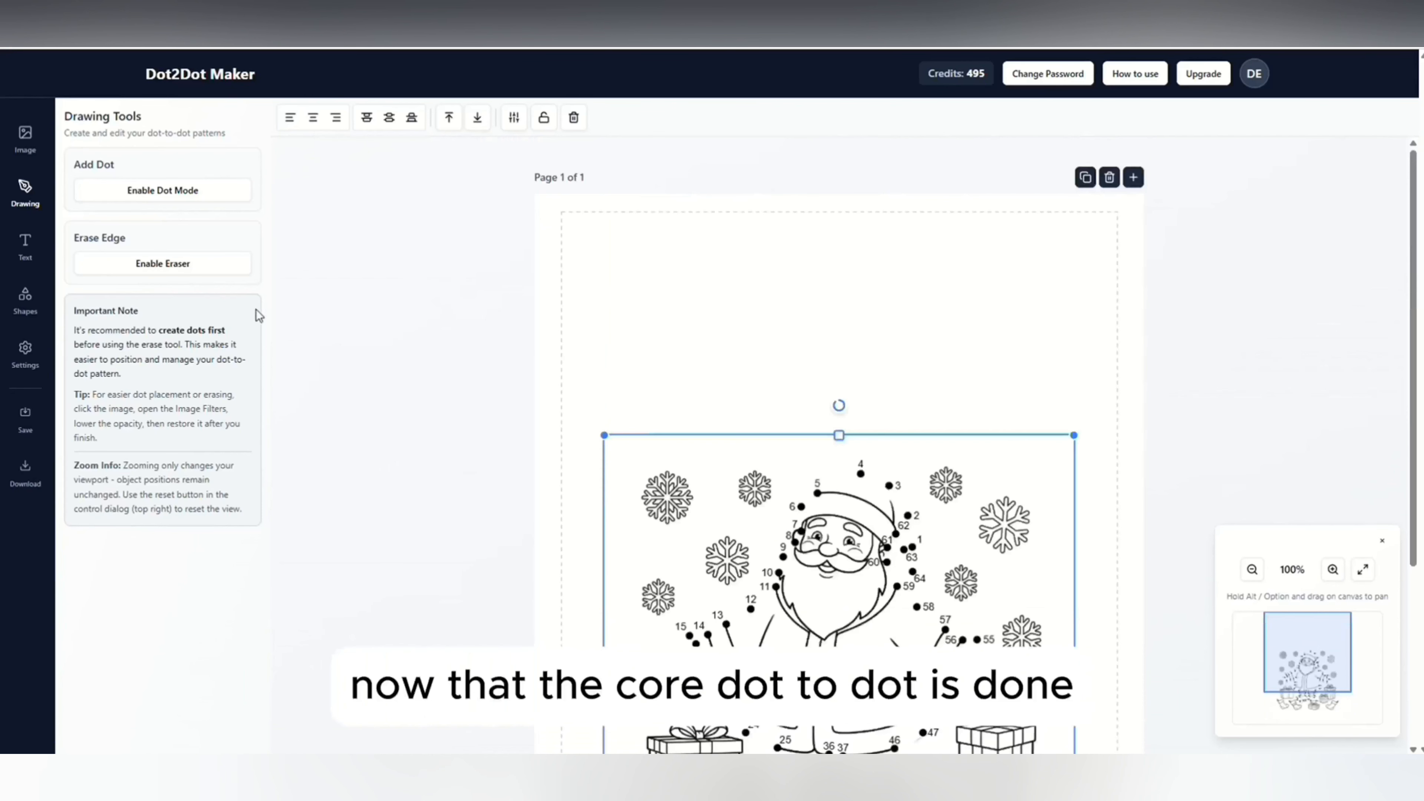
{"action": "left_click", "coordinate": [34, 250]}
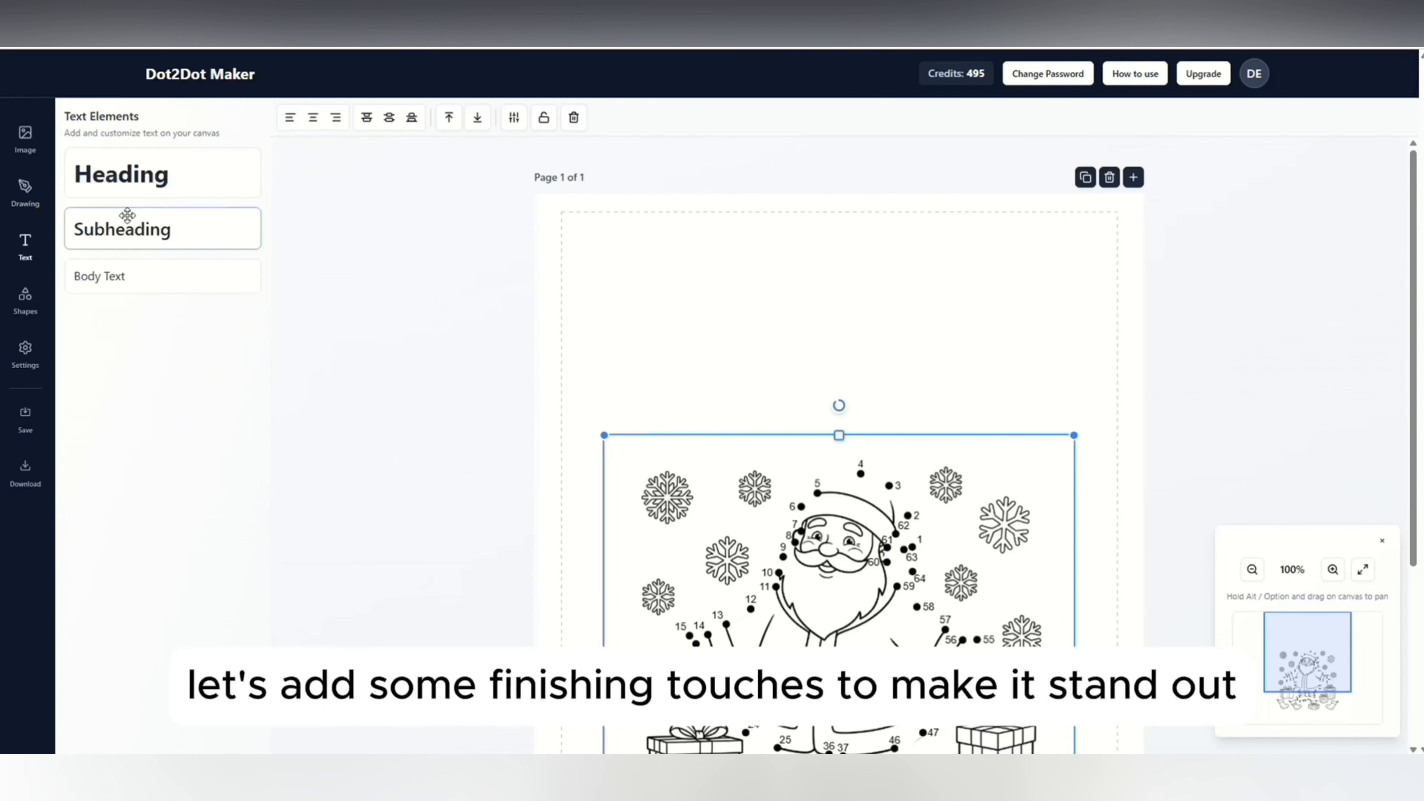
{"action": "left_click_drag", "start_coordinate": [121, 175], "coordinate": [772, 269]}
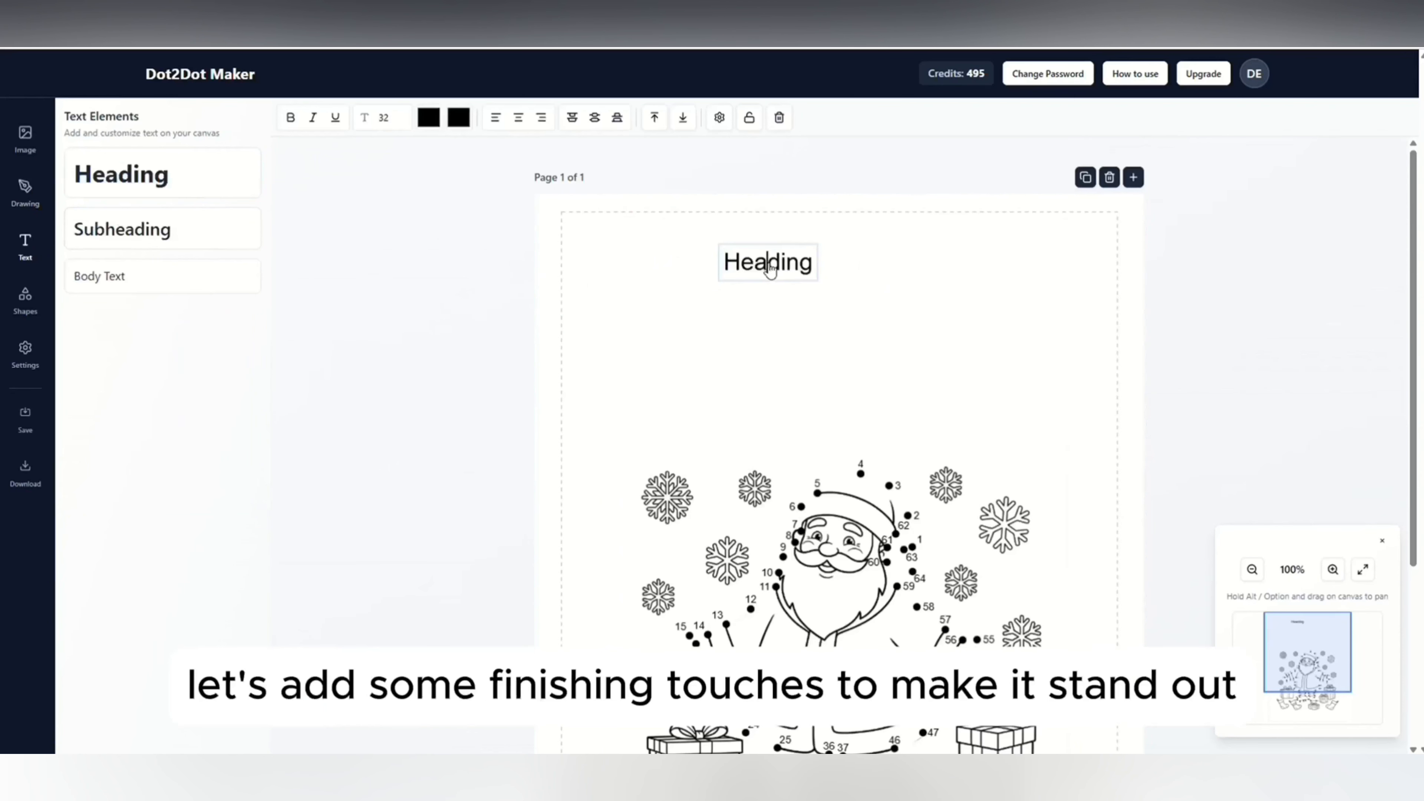
{"action": "double_click", "coordinate": [770, 264]}
{"action": "type", "text": "Santa Claus"}
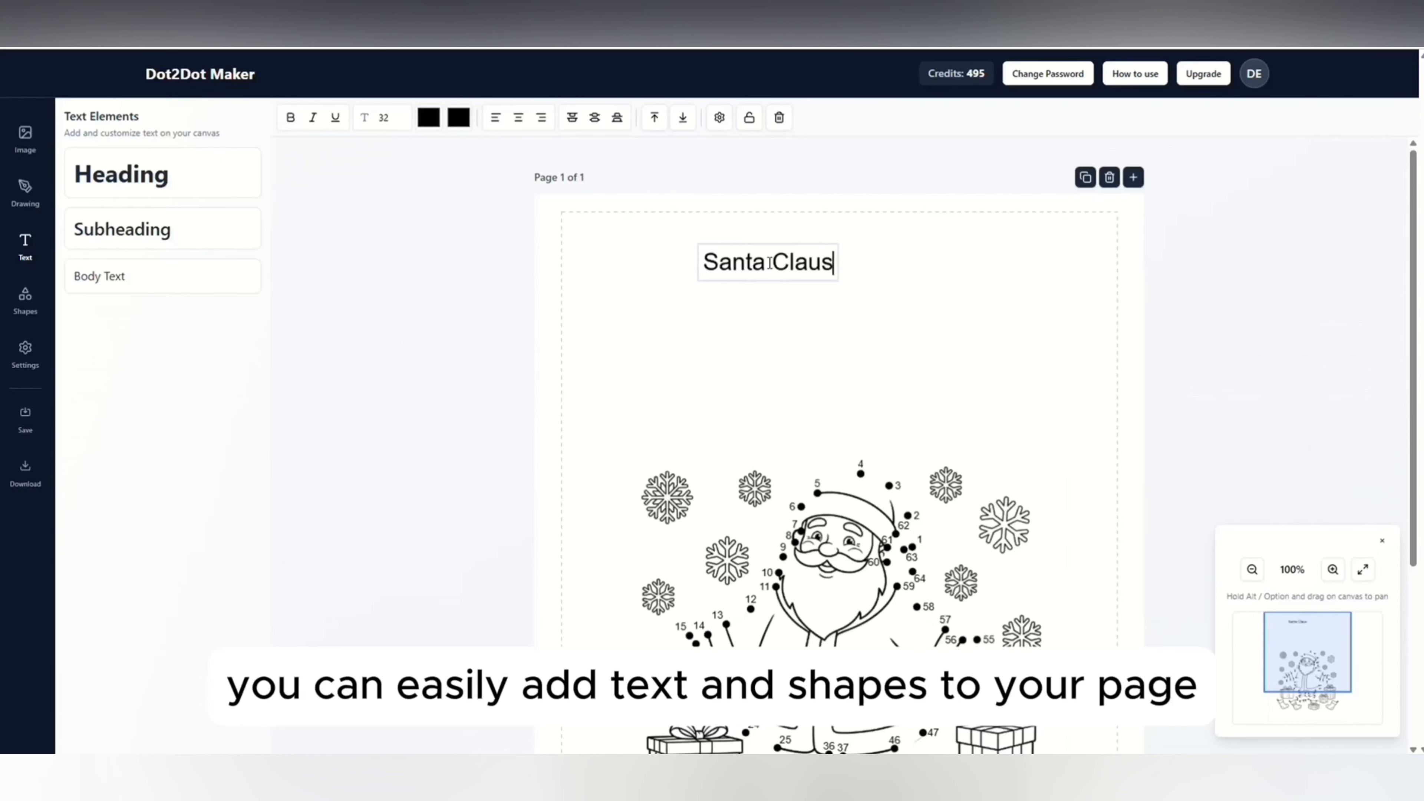
{"action": "left_click", "coordinate": [792, 308]}
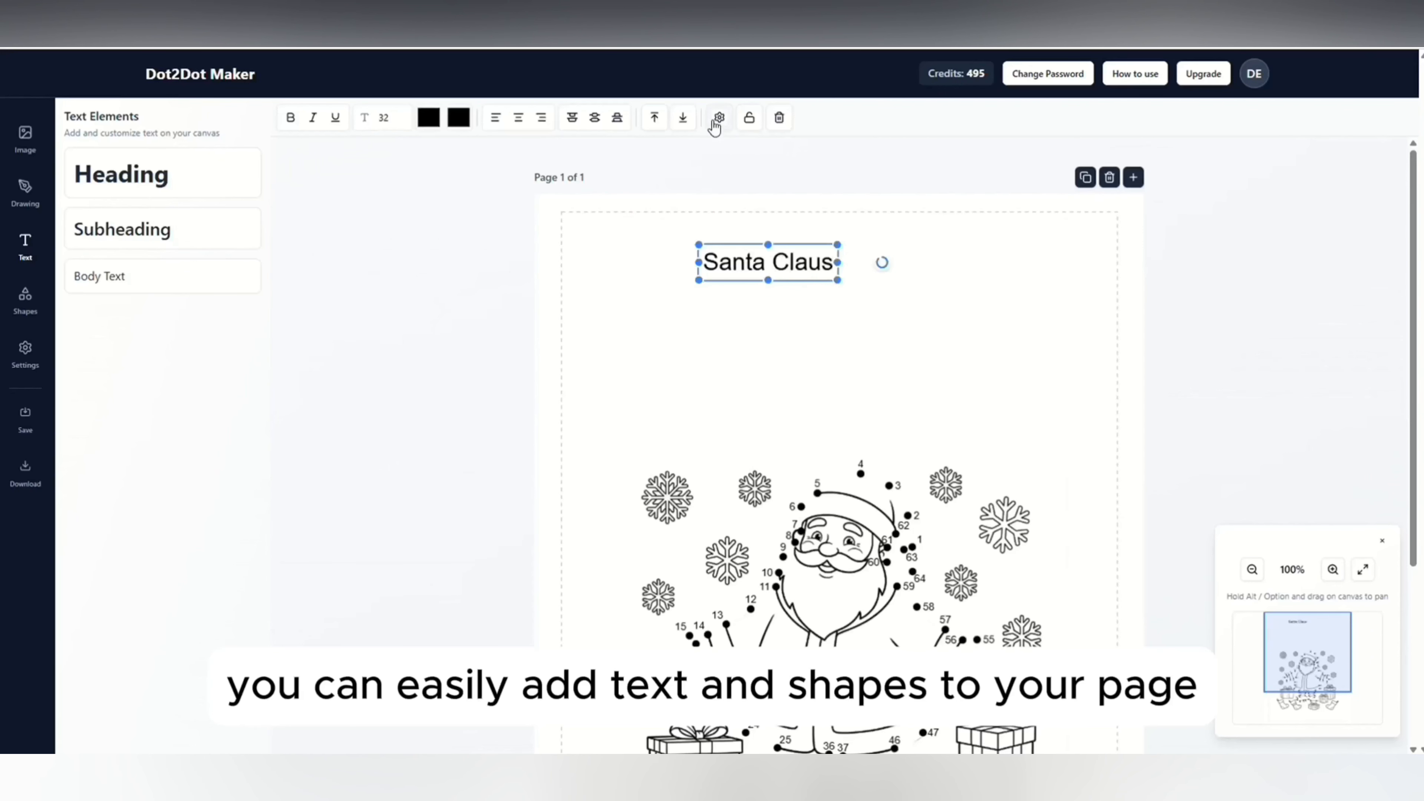
Apply the outlined Red Hands font to the title and enlarge it to size 55.
{"action": "left_click", "coordinate": [717, 120]}
{"action": "left_click", "coordinate": [599, 213]}
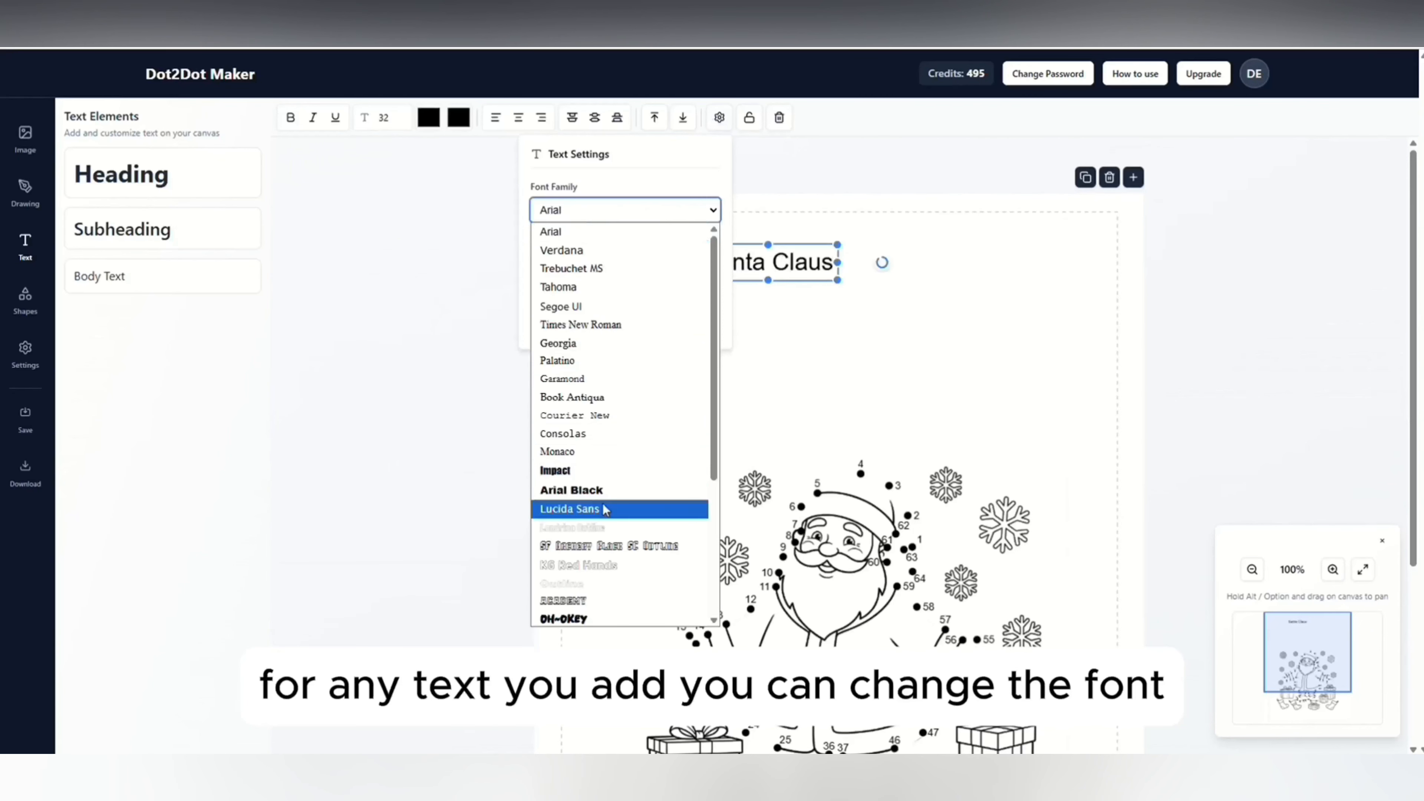
{"action": "left_click", "coordinate": [577, 565]}
{"action": "left_click_drag", "start_coordinate": [851, 280], "coordinate": [946, 356]}
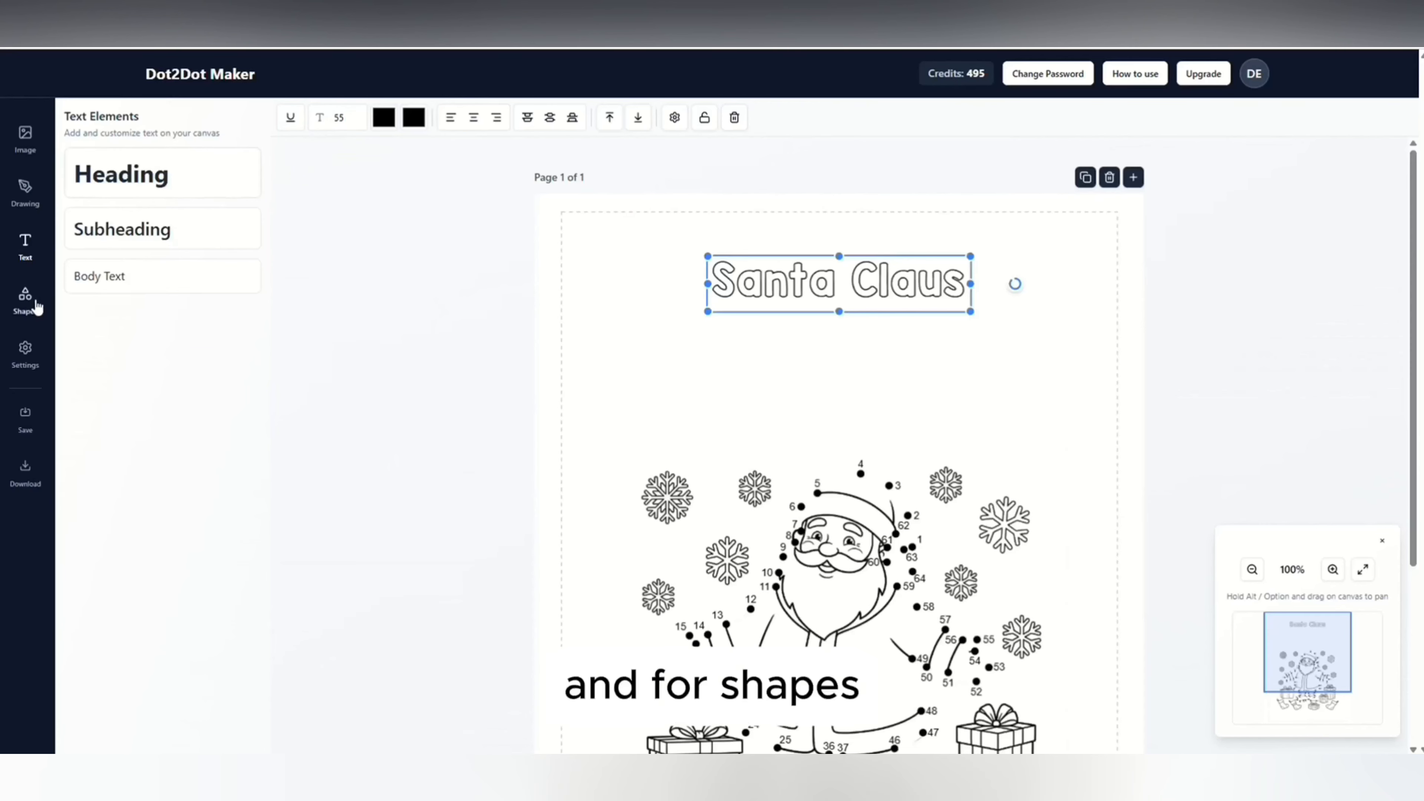
Add a circle to the left of the title and fill it with light gray.
{"action": "left_click", "coordinate": [26, 300]}
{"action": "left_click", "coordinate": [205, 252]}
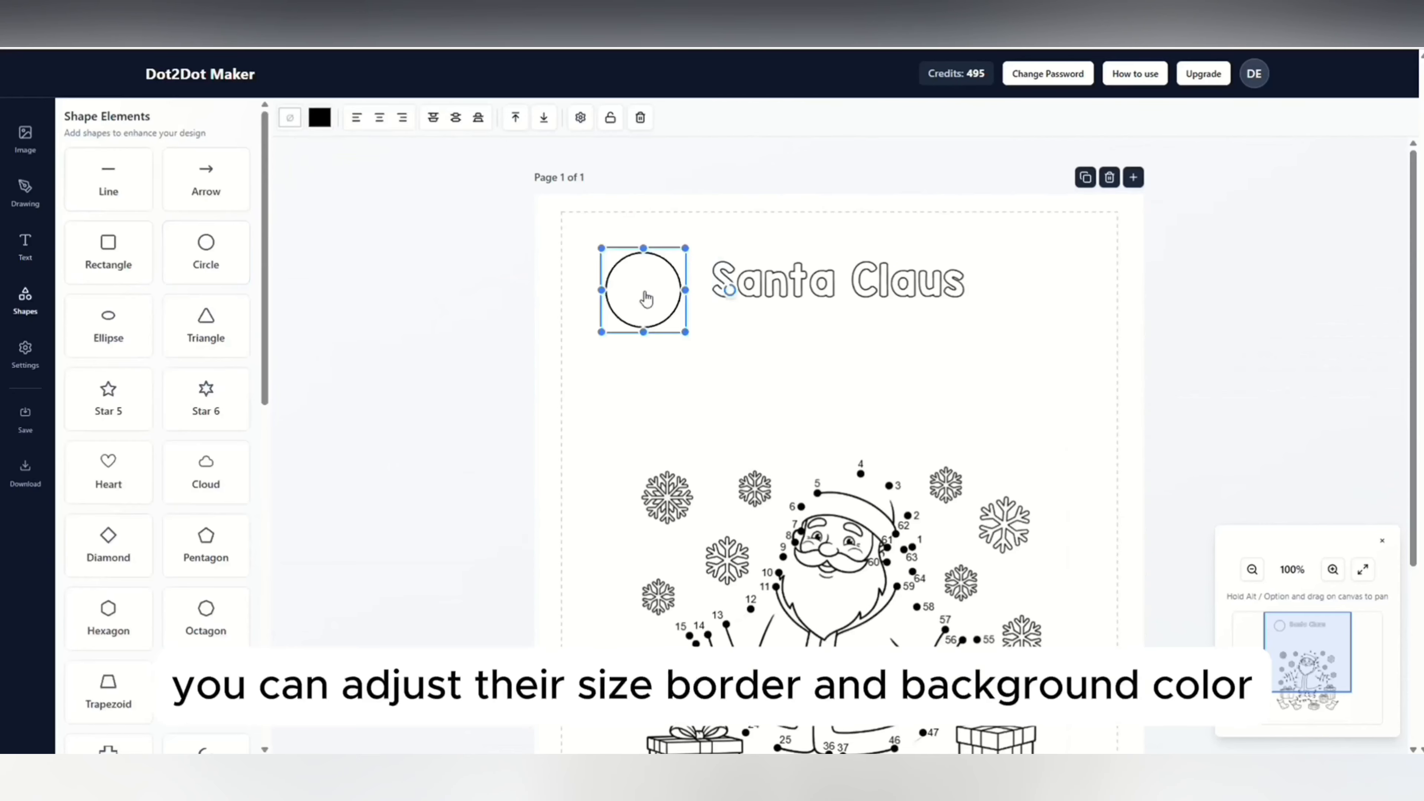
{"action": "left_click", "coordinate": [290, 118]}
{"action": "left_click", "coordinate": [280, 157]}
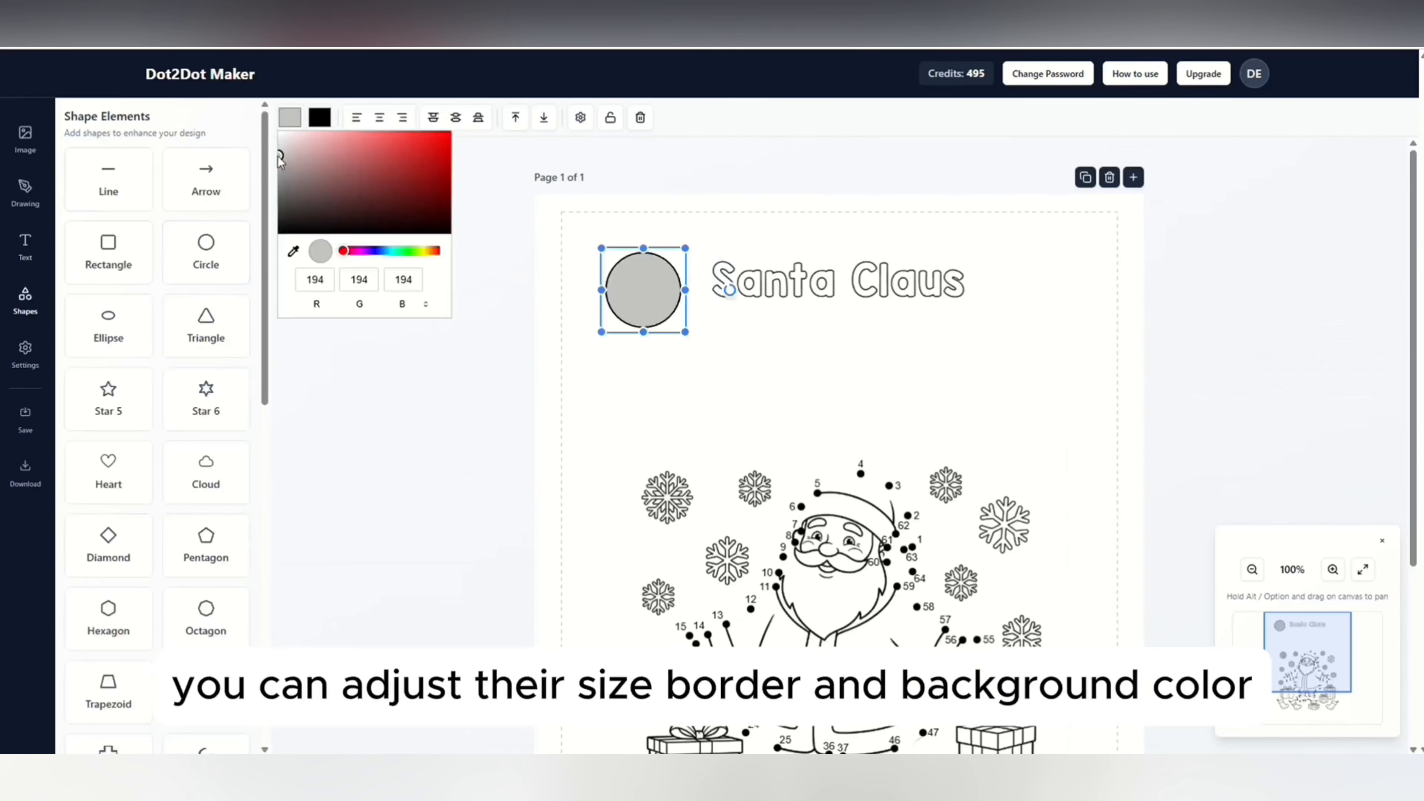
Give the circle a white border (RGB 255, 255, 255) and shrink it to about the title's height.
{"action": "left_click", "coordinate": [319, 117]}
{"action": "left_click", "coordinate": [312, 135]}
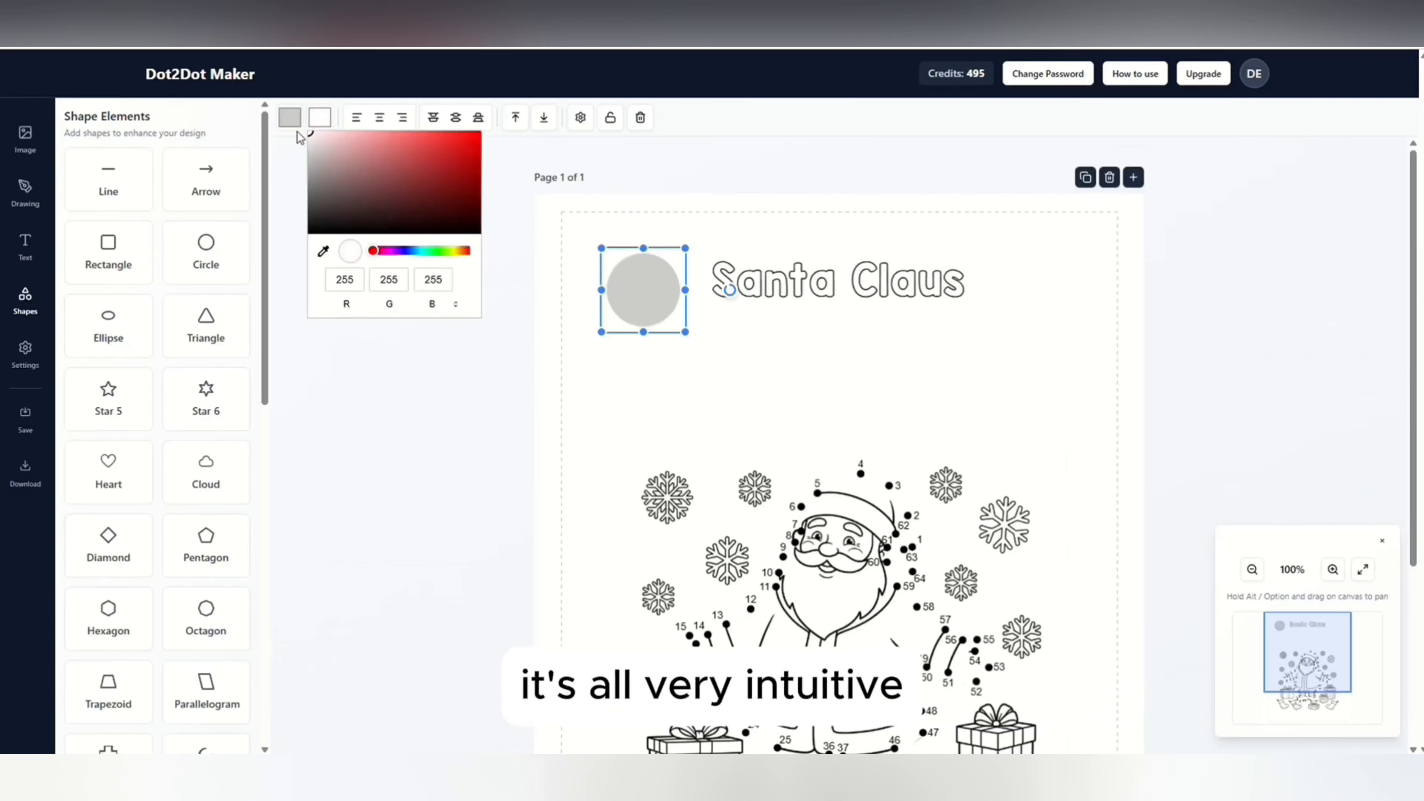
{"action": "mouse_move", "coordinate": [685, 247]}
{"action": "left_mouse_down"}
{"action": "mouse_move", "coordinate": [667, 285]}
{"action": "mouse_move", "coordinate": [685, 254]}
{"action": "left_mouse_up"}
{"action": "left_click_drag", "start_coordinate": [668, 278], "coordinate": [668, 278]}
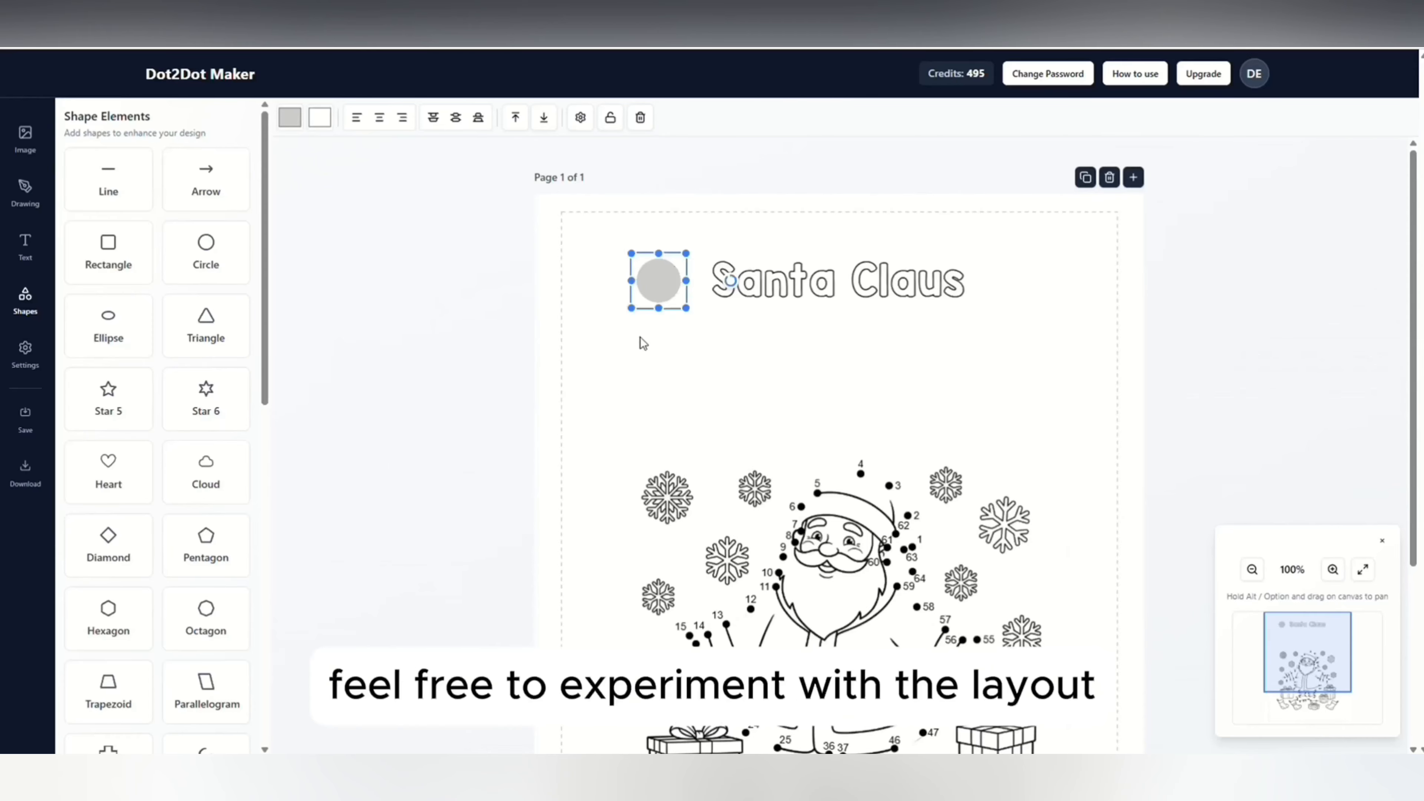
Add a heading with the text "1" and place it inside the gray circle.
{"action": "left_click", "coordinate": [25, 247]}
{"action": "left_click", "coordinate": [137, 182]}
{"action": "double_click", "coordinate": [665, 367]}
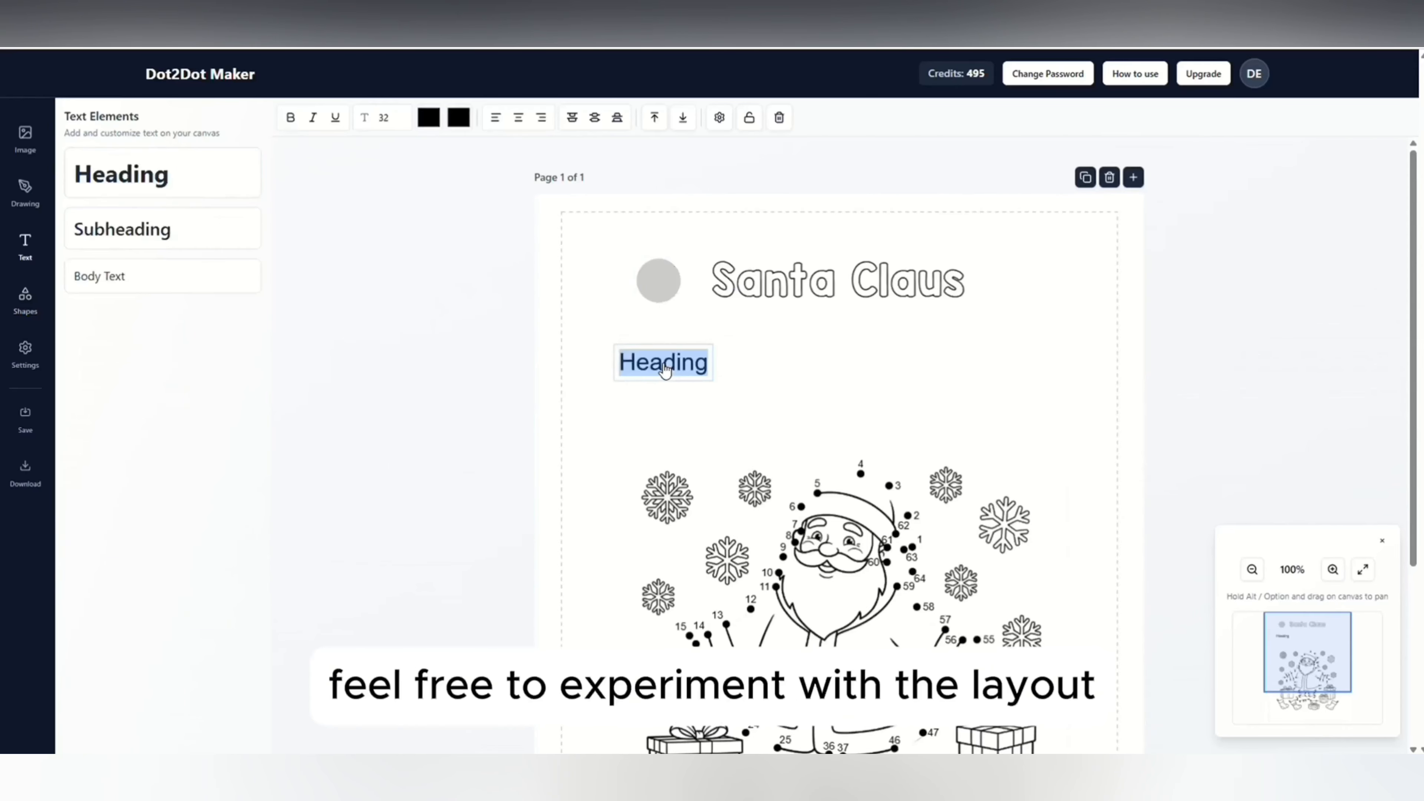
{"action": "type", "text": "1"}
{"action": "left_click", "coordinate": [659, 395]}
{"action": "left_click_drag", "start_coordinate": [662, 362], "coordinate": [659, 281]}
Move the numbered circle and the title slightly down the page, enlarging the title to size 58.
{"action": "left_click", "coordinate": [667, 321]}
{"action": "left_click", "coordinate": [663, 289]}
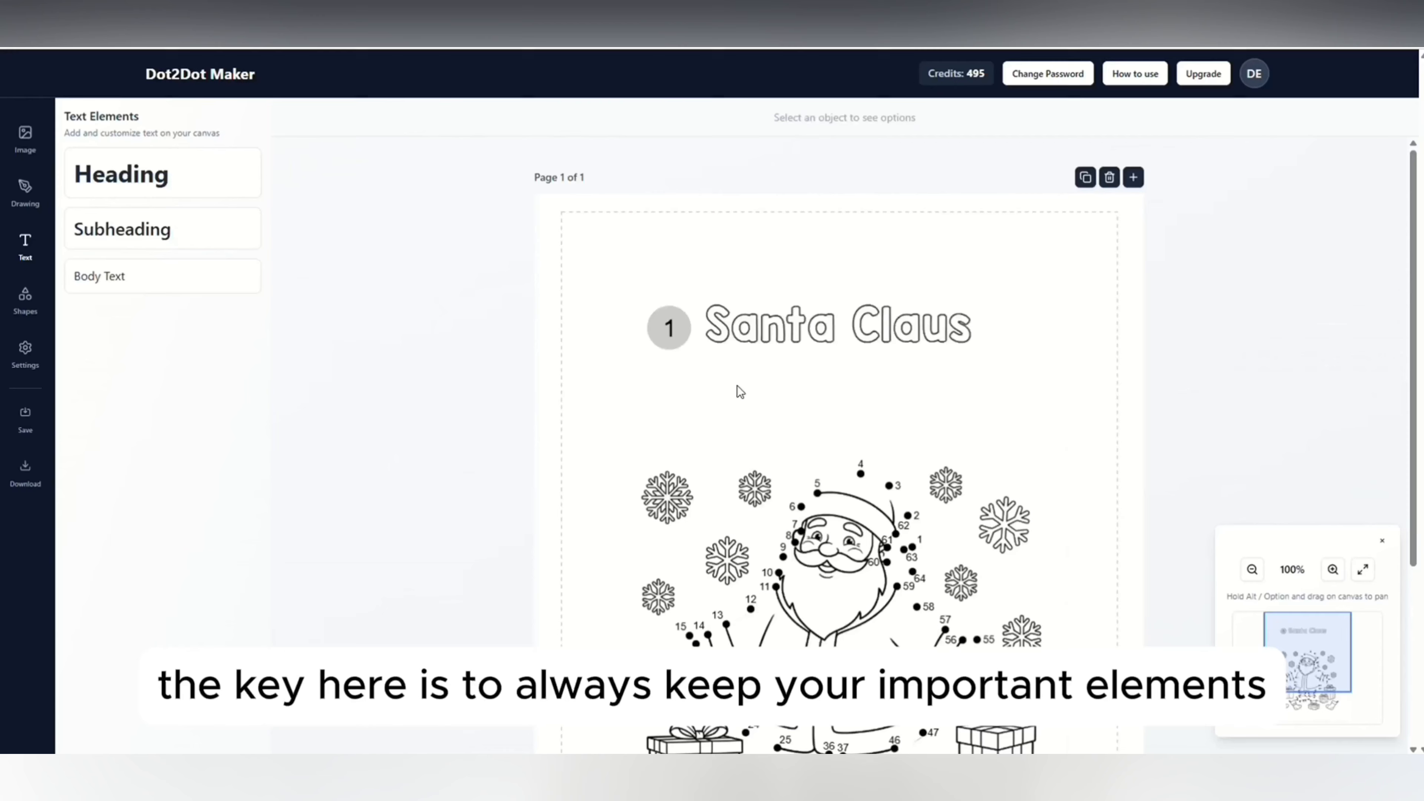
{"action": "left_click_drag", "start_coordinate": [768, 330], "coordinate": [774, 330]}
{"action": "left_click", "coordinate": [757, 391]}
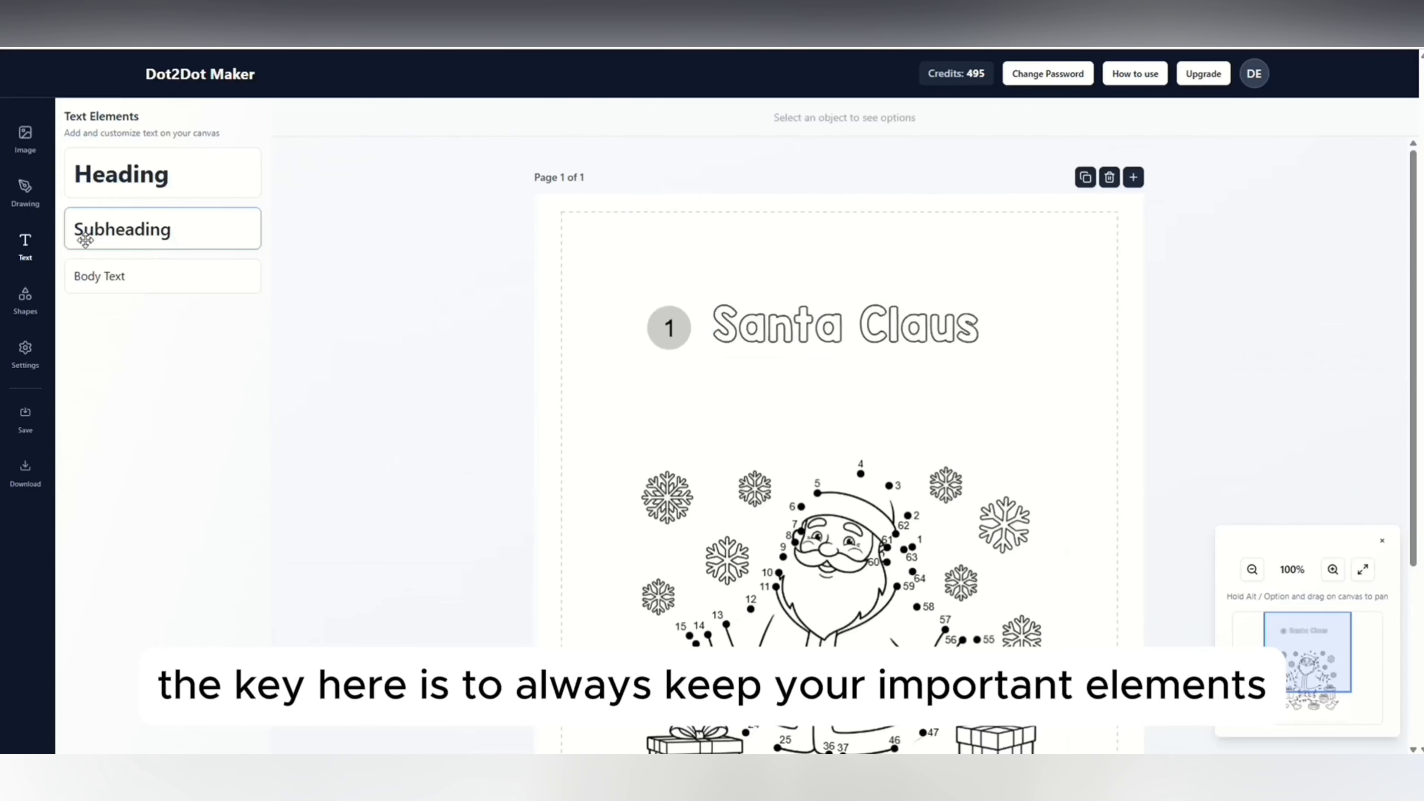
Add a rectangle and stretch it into a frame around the page content, inside the dashed safe area.
{"action": "left_click", "coordinate": [25, 300]}
{"action": "left_click", "coordinate": [108, 252]}
{"action": "left_click_drag", "start_coordinate": [674, 271], "coordinate": [1103, 271]}
{"action": "left_click_drag", "start_coordinate": [842, 309], "coordinate": [884, 688]}
Change the frame's border color to dark gray and round its corners.
{"action": "scroll", "coordinate": [875, 645], "scroll_direction": "up", "scroll_amount": 5}
{"action": "left_click", "coordinate": [320, 118]}
{"action": "left_click", "coordinate": [311, 147]}
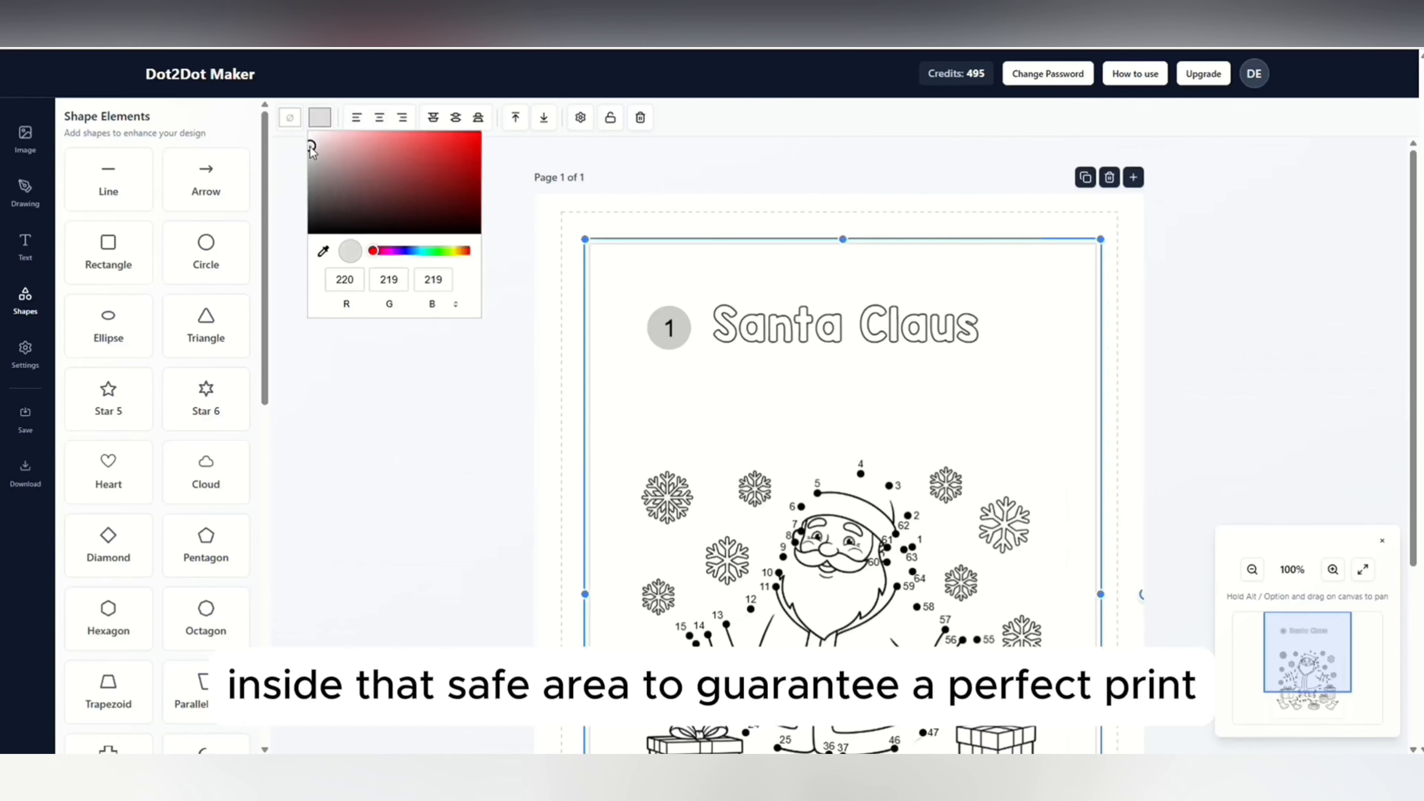
{"action": "left_click_drag", "start_coordinate": [312, 151], "coordinate": [309, 180]}
{"action": "left_click", "coordinate": [580, 117]}
{"action": "left_click_drag", "start_coordinate": [418, 308], "coordinate": [433, 308]}
{"action": "left_click", "coordinate": [482, 443]}
{"action": "scroll", "coordinate": [719, 325], "scroll_direction": "down", "scroll_amount": 4}
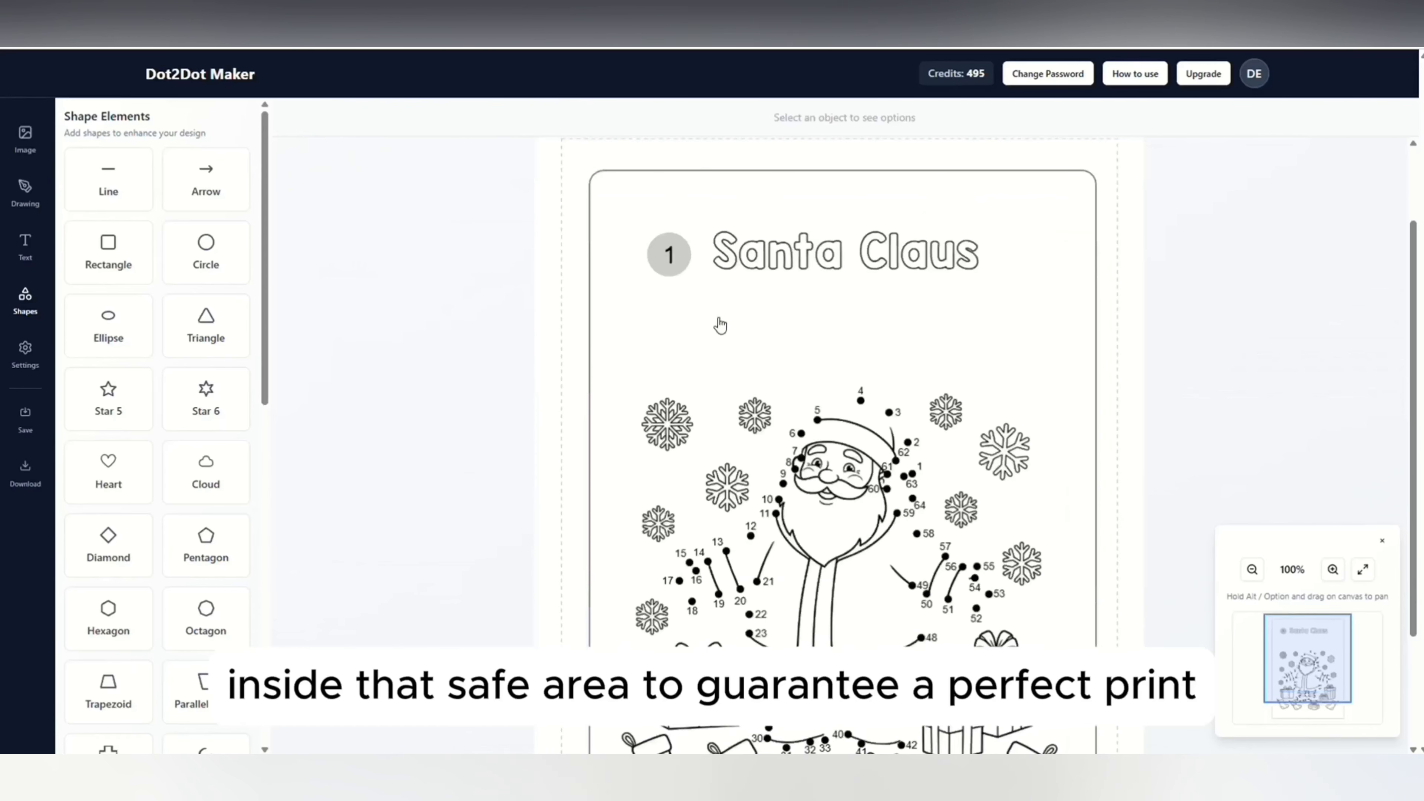
Shift the title slightly right and move the circle with its number 1 close beside it.
{"action": "scroll", "coordinate": [719, 324], "scroll_direction": "up", "scroll_amount": 4}
{"action": "left_click", "coordinate": [897, 332]}
{"action": "left_click_drag", "start_coordinate": [874, 326], "coordinate": [894, 324]}
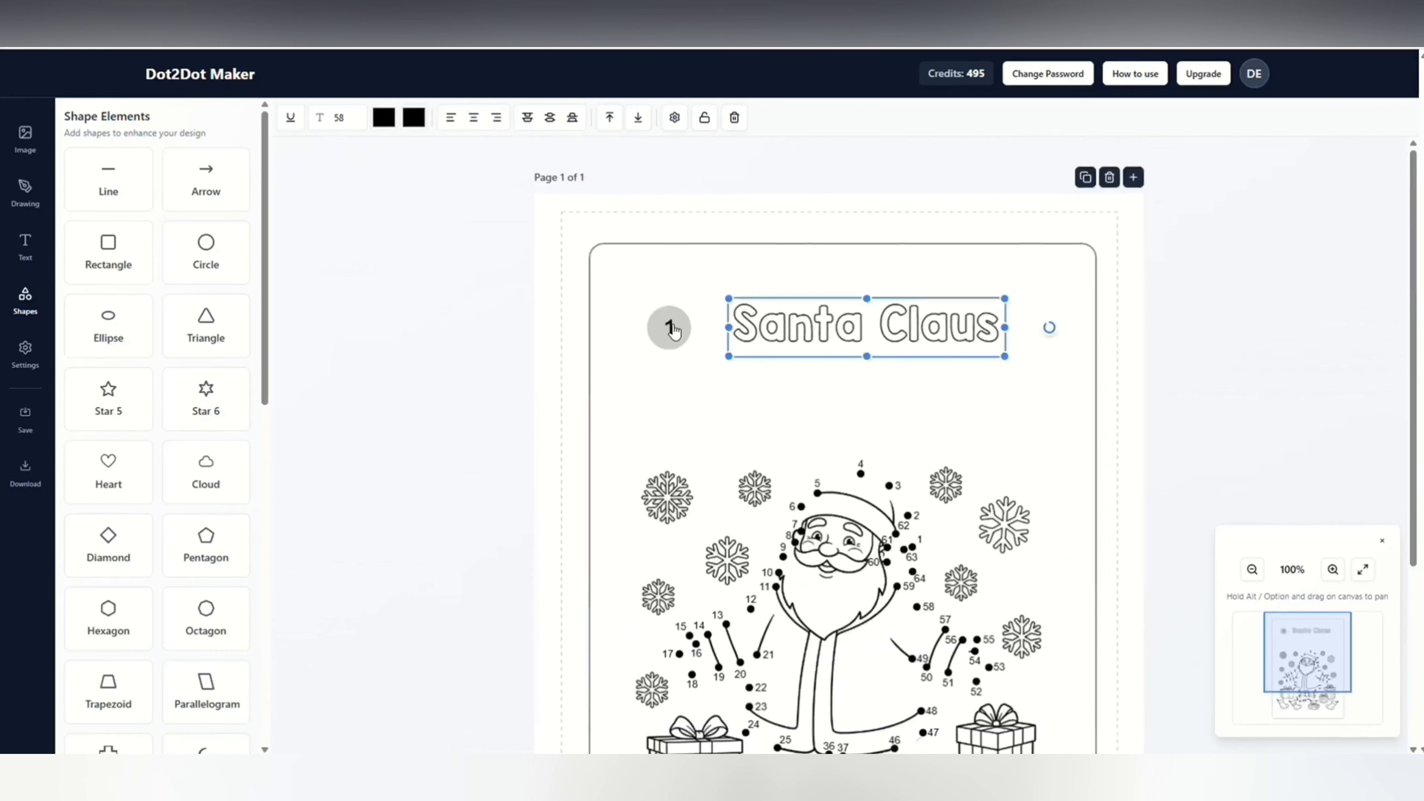
{"action": "left_click", "coordinate": [669, 328]}
{"action": "left_click", "coordinate": [654, 330]}
{"action": "left_click_drag", "start_coordinate": [654, 331], "coordinate": [678, 330]}
{"action": "left_click_drag", "start_coordinate": [677, 330], "coordinate": [701, 327]}
{"action": "left_click", "coordinate": [675, 281]}
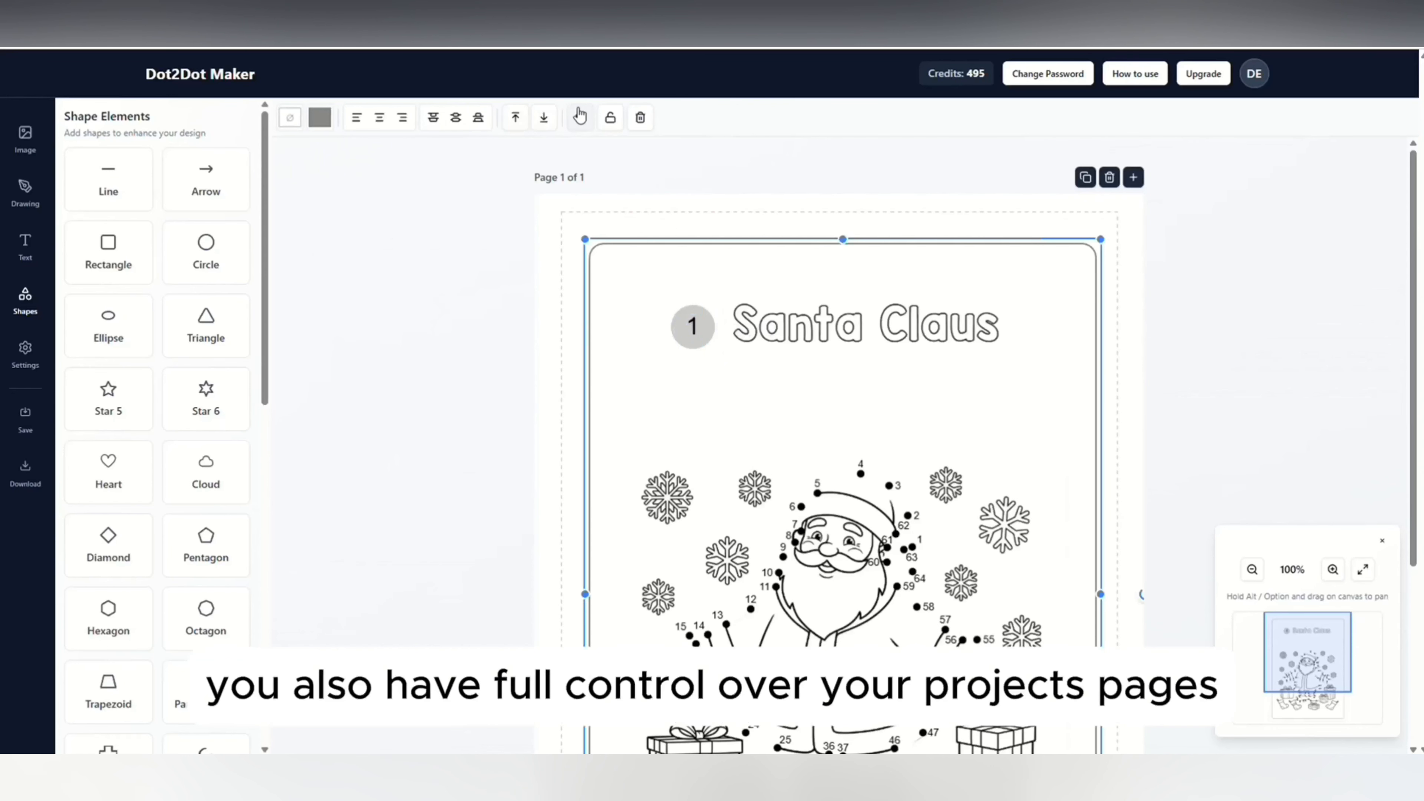
{"action": "left_click", "coordinate": [487, 354]}
Duplicate the finished Santa Claus page.
{"action": "scroll", "coordinate": [490, 354], "scroll_direction": "down", "scroll_amount": 3}
{"action": "scroll", "coordinate": [487, 349], "scroll_direction": "up", "scroll_amount": 3}
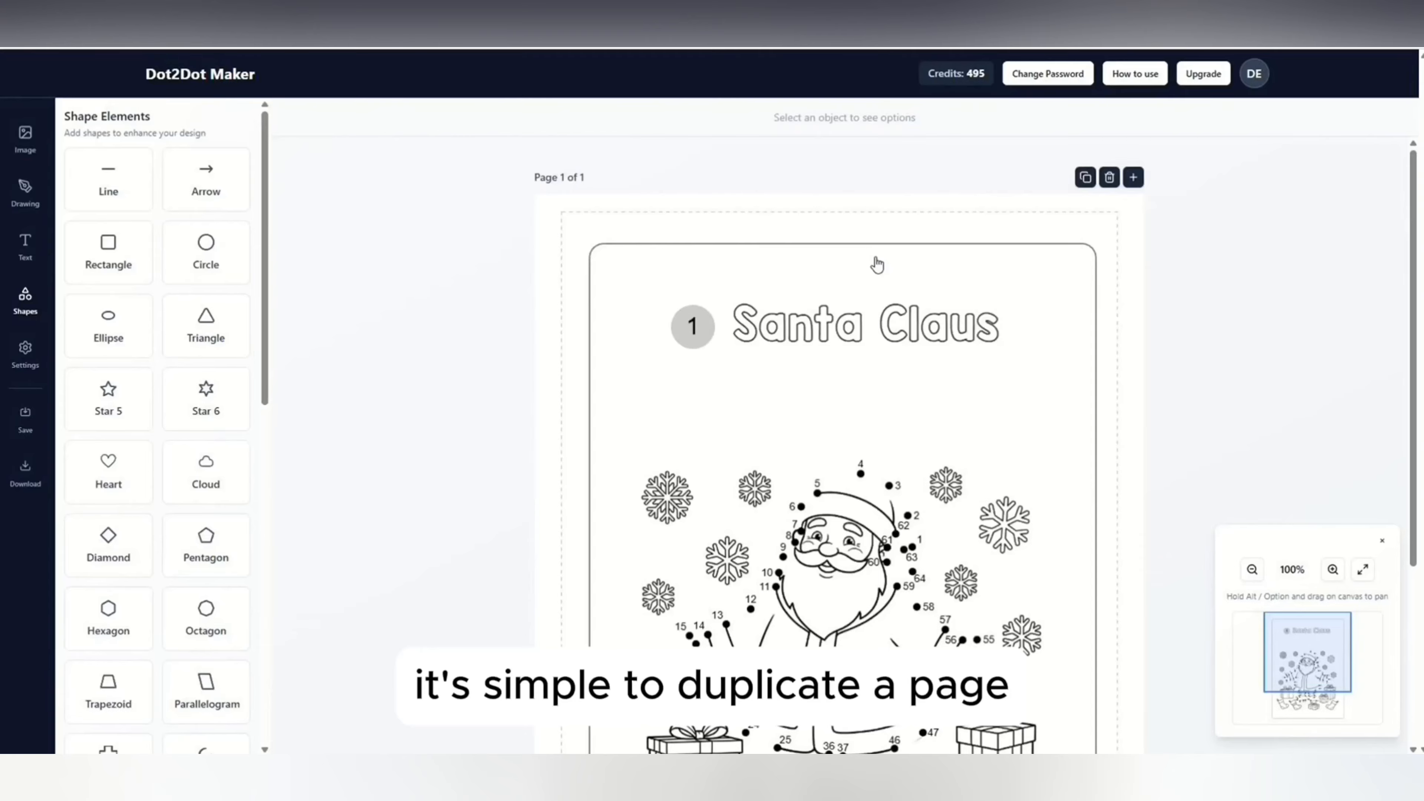
{"action": "left_click", "coordinate": [1085, 179]}
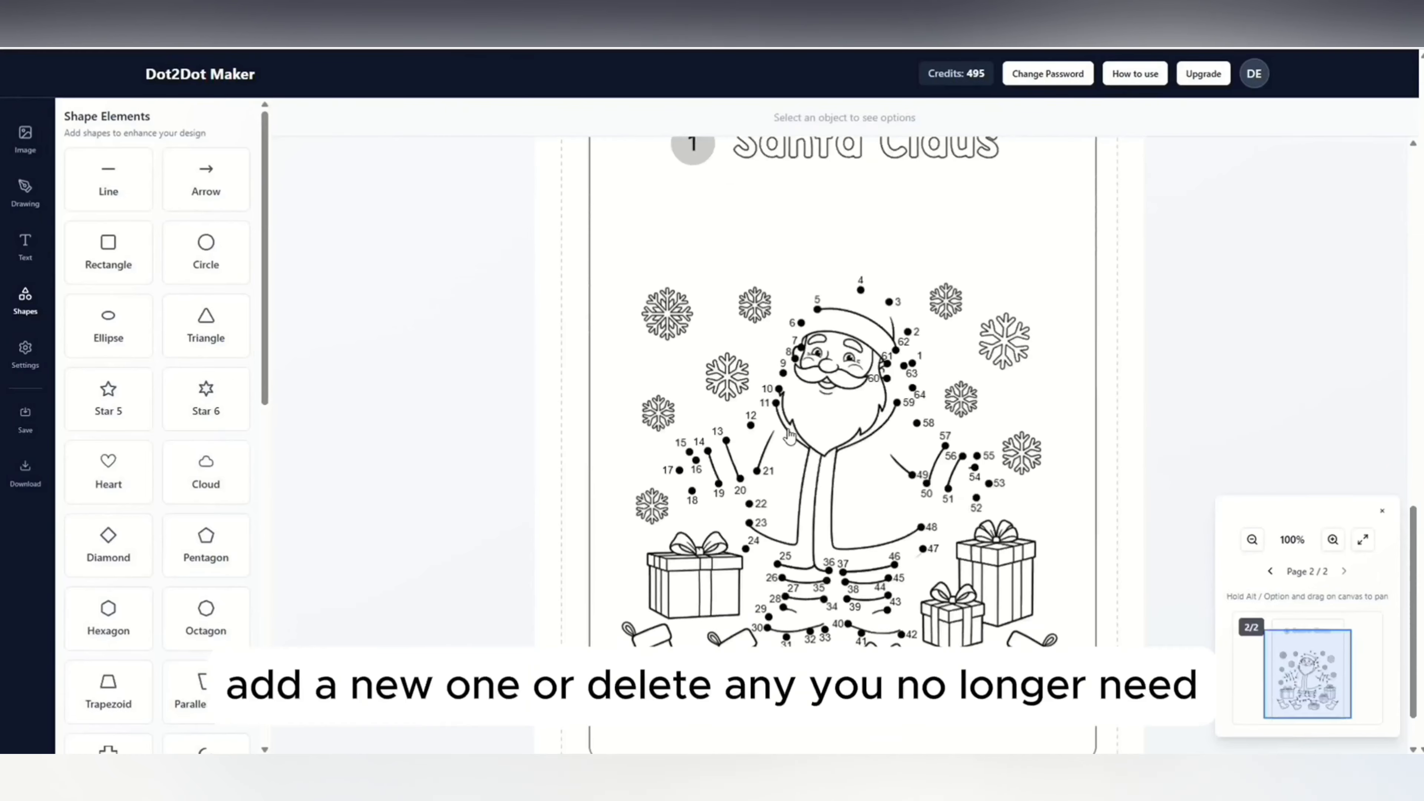
Add a blank page after page 2 and delete it.
{"action": "left_click", "coordinate": [1133, 349]}
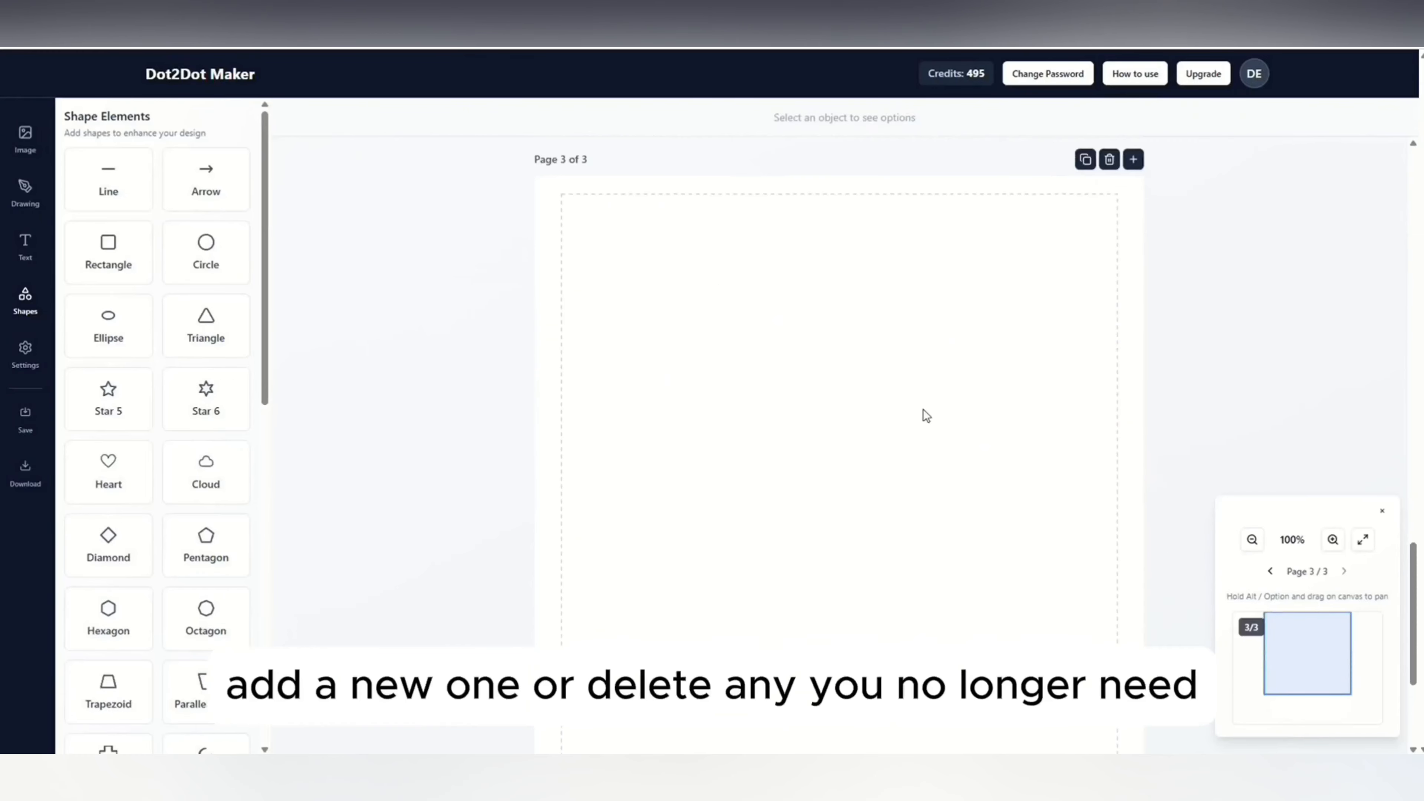
{"action": "left_click", "coordinate": [1109, 161]}
{"action": "left_click", "coordinate": [776, 127]}
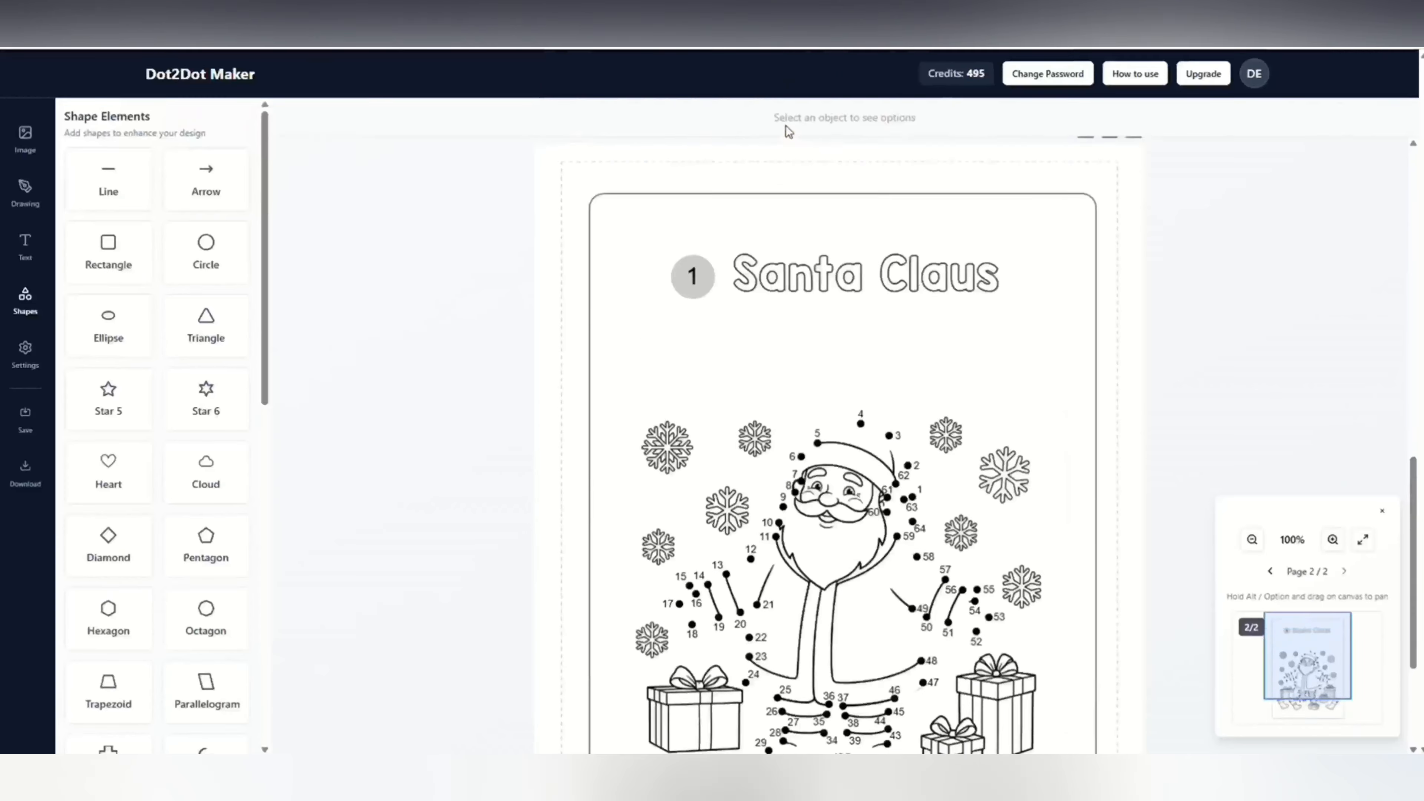
Delete the duplicated Santa Claus page 2 and confirm its removal.
{"action": "left_click", "coordinate": [1109, 147]}
{"action": "left_click", "coordinate": [774, 128]}
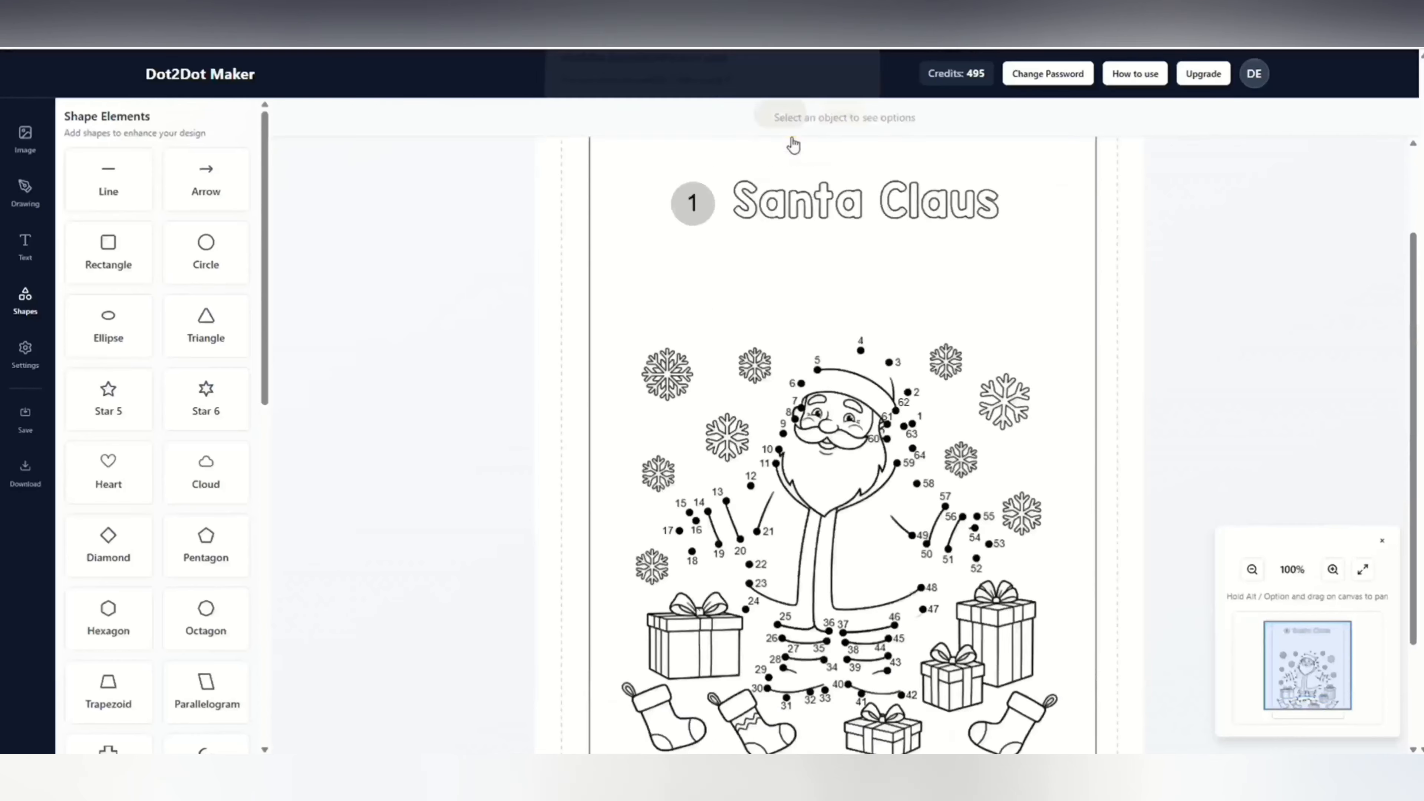
{"action": "scroll", "coordinate": [664, 453], "scroll_direction": "down", "scroll_amount": 4}
{"action": "scroll", "coordinate": [664, 453], "scroll_direction": "up", "scroll_amount": 4}
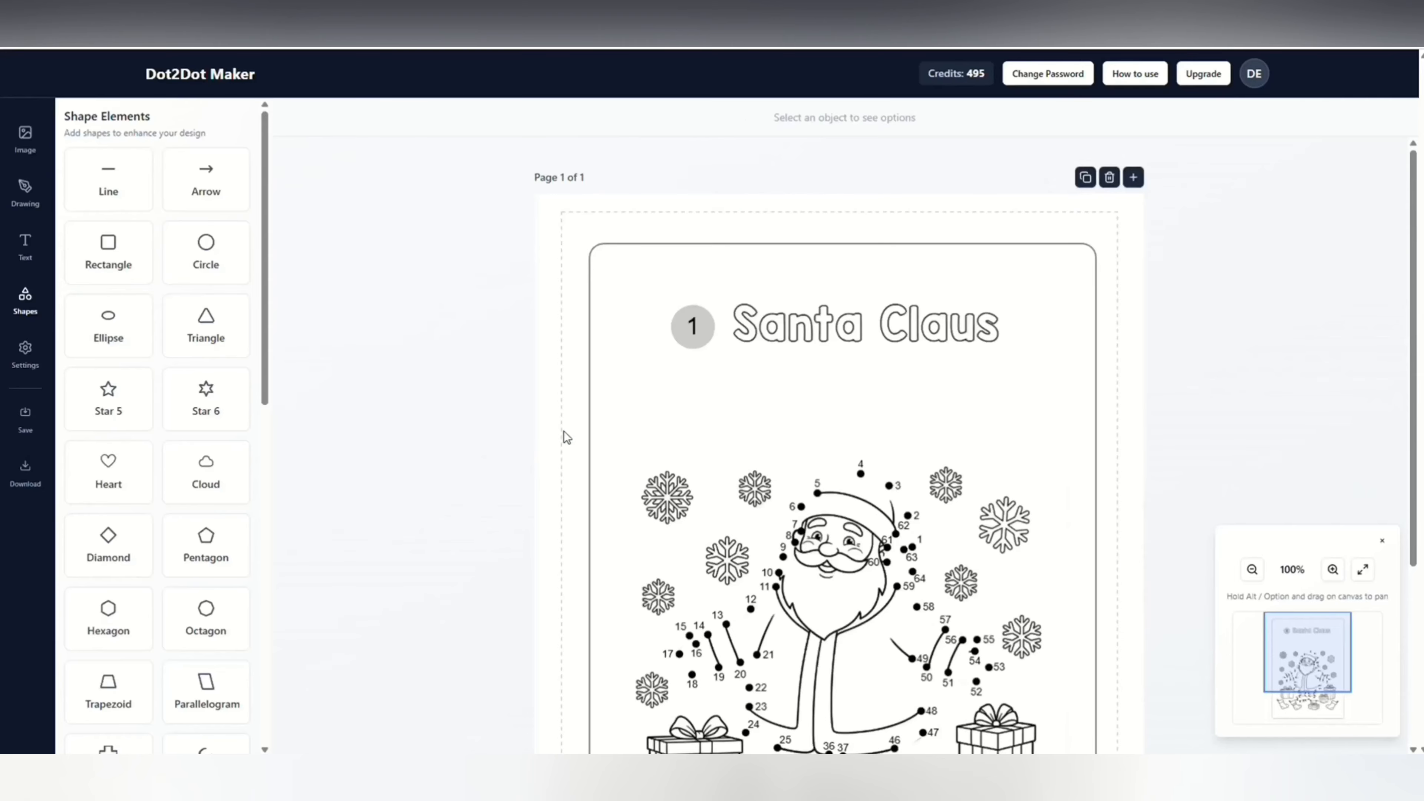
Enlarge the rounded frame slightly by extending its left and top edges outward.
{"action": "left_click", "coordinate": [590, 416]}
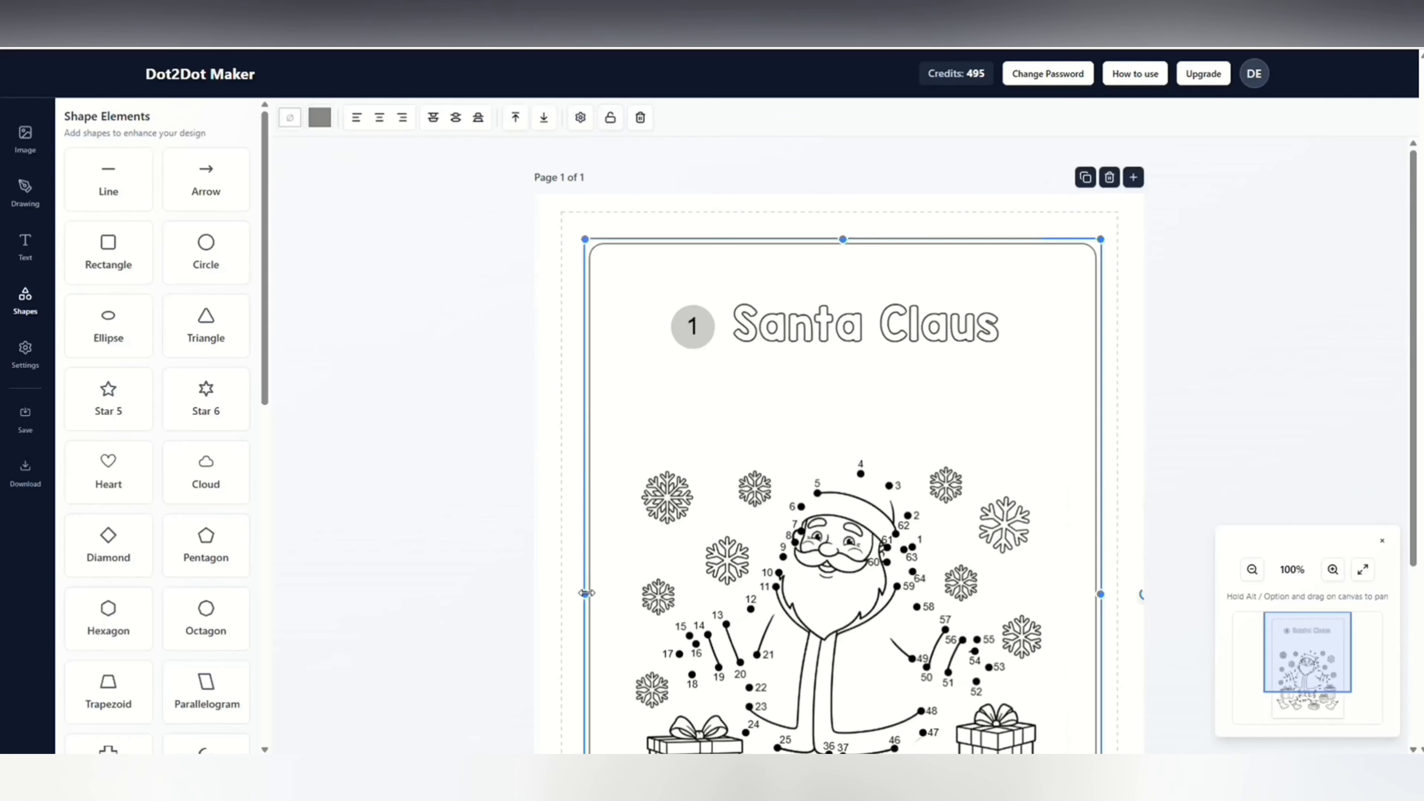
{"action": "left_click_drag", "start_coordinate": [585, 593], "coordinate": [574, 593]}
{"action": "left_click_drag", "start_coordinate": [835, 237], "coordinate": [835, 219]}
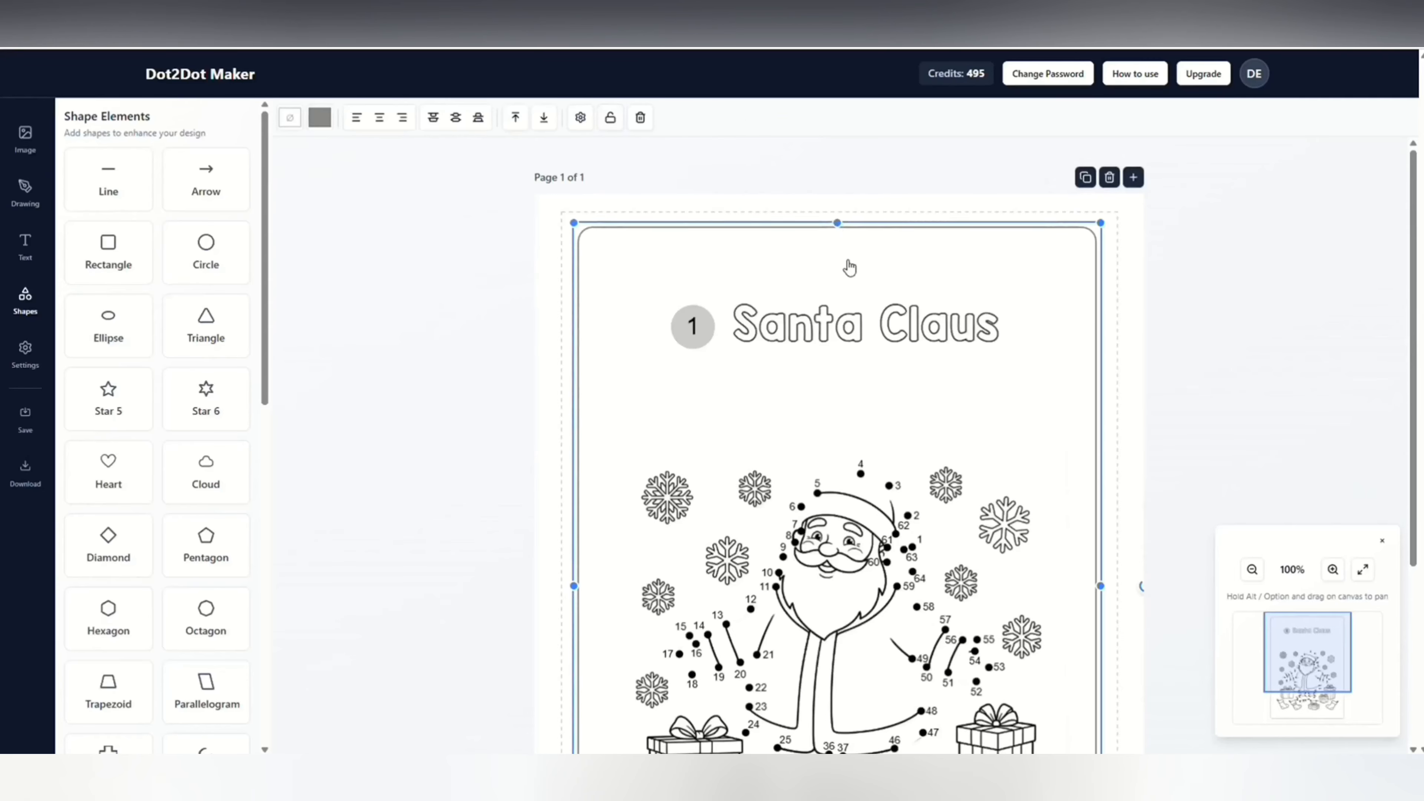
Center the frame horizontally and vertically on the page and deselect it.
{"action": "scroll", "coordinate": [828, 647], "scroll_direction": "down", "scroll_amount": 5}
{"action": "left_click", "coordinate": [387, 118]}
{"action": "left_click", "coordinate": [456, 118]}
{"action": "scroll", "coordinate": [590, 356], "scroll_direction": "up", "scroll_amount": 3}
{"action": "left_click", "coordinate": [566, 351]}
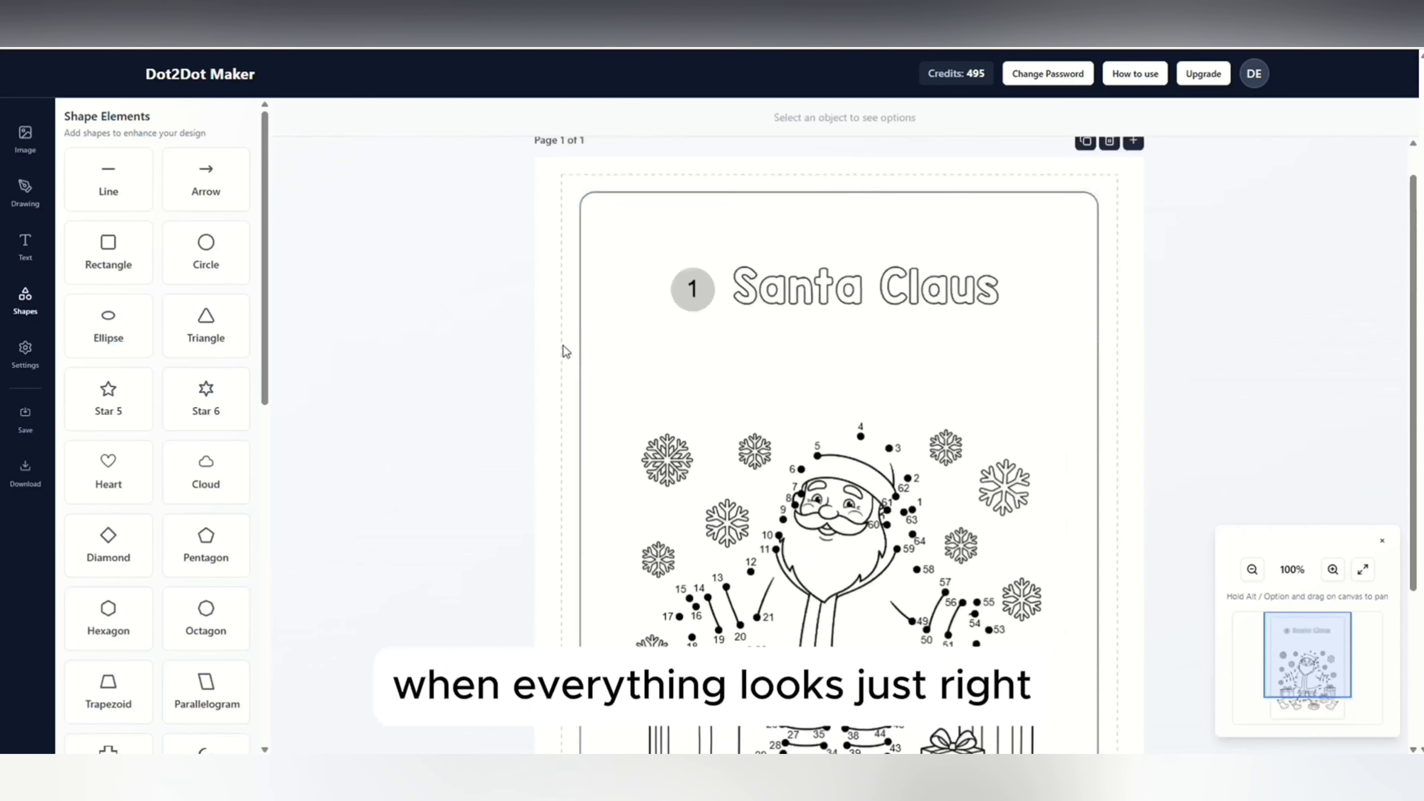
{"action": "left_click", "coordinate": [642, 337]}
{"action": "left_click", "coordinate": [564, 384]}
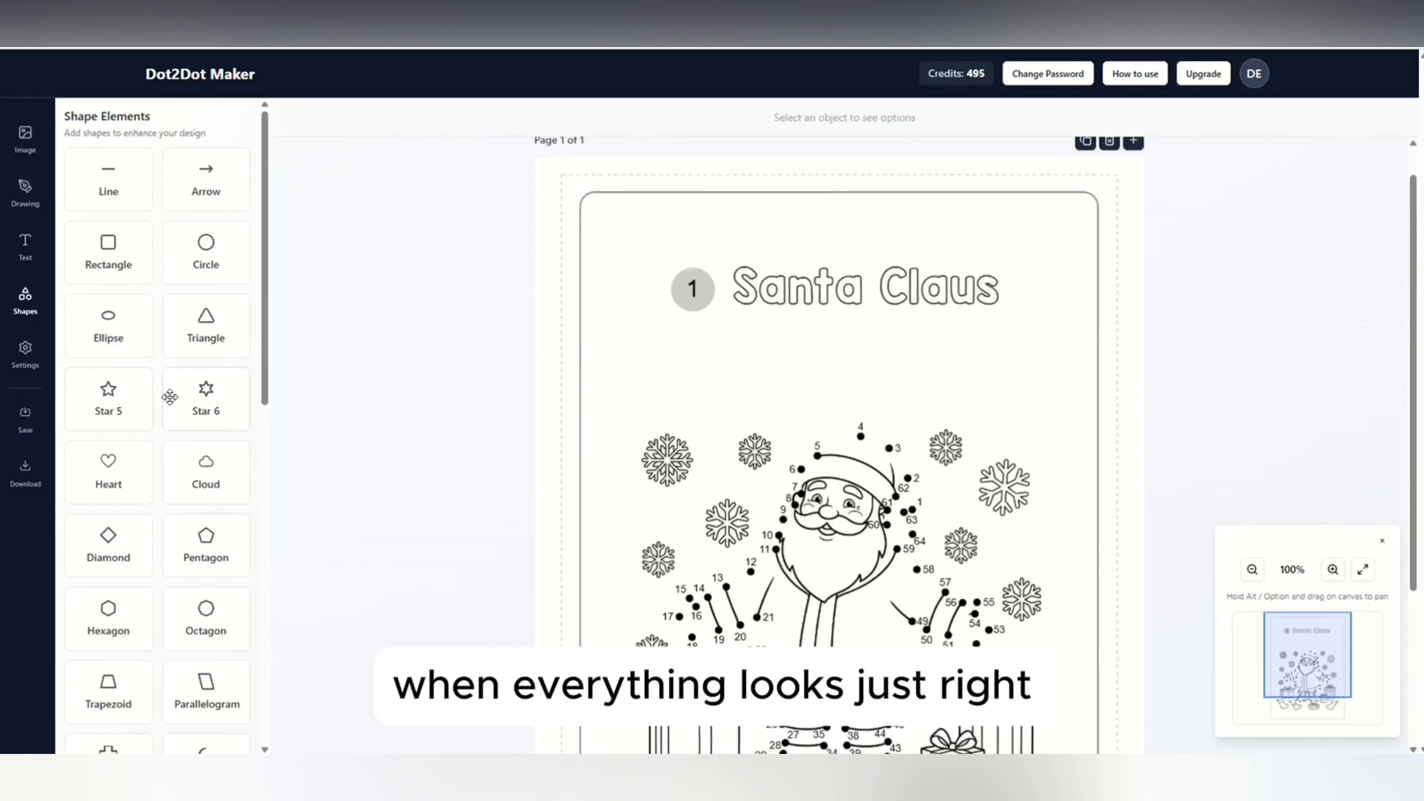
{"action": "left_click", "coordinate": [30, 481]}
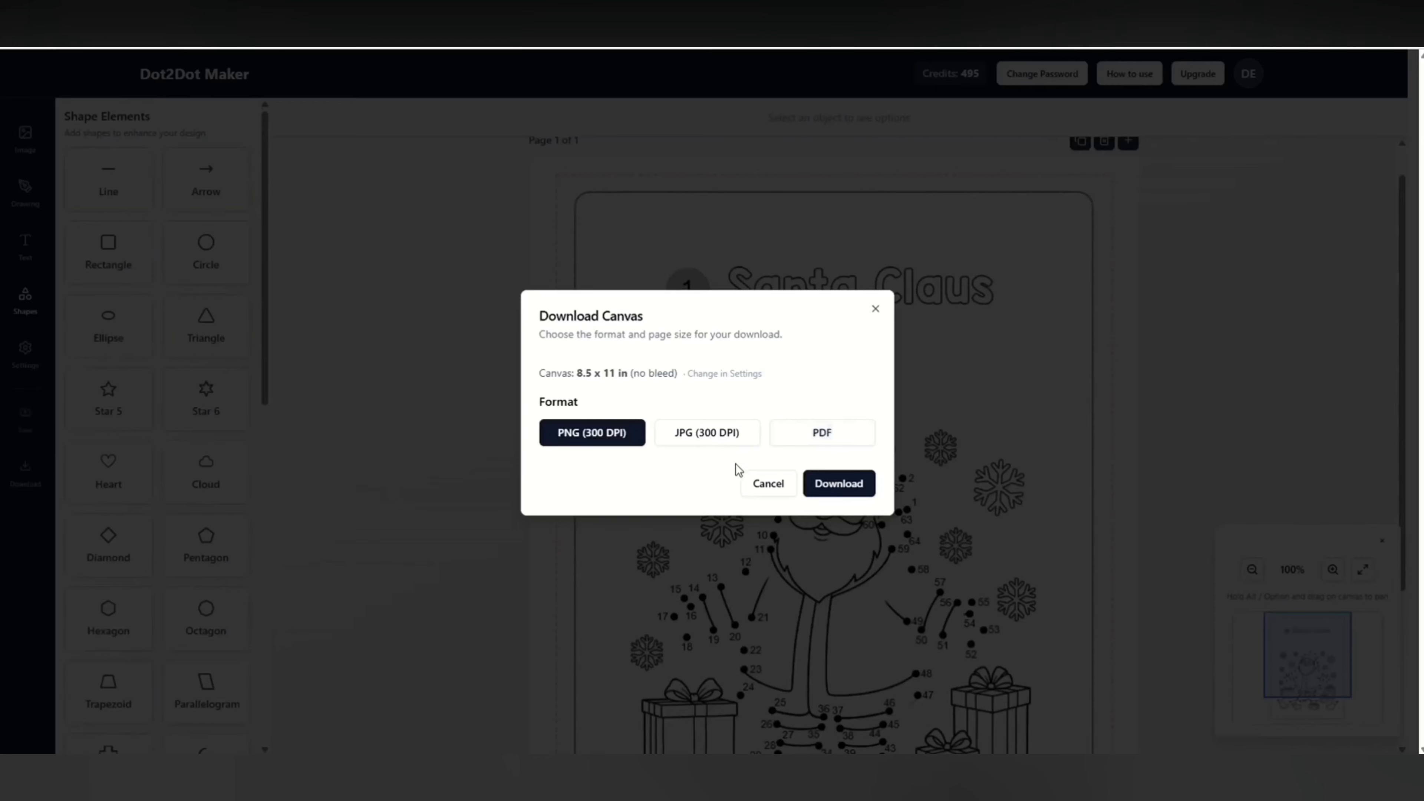
{"action": "left_click", "coordinate": [765, 482]}
Duplicate the Santa Claus page with its adjusted frame.
{"action": "scroll", "coordinate": [1155, 209], "scroll_direction": "up", "scroll_amount": 1}
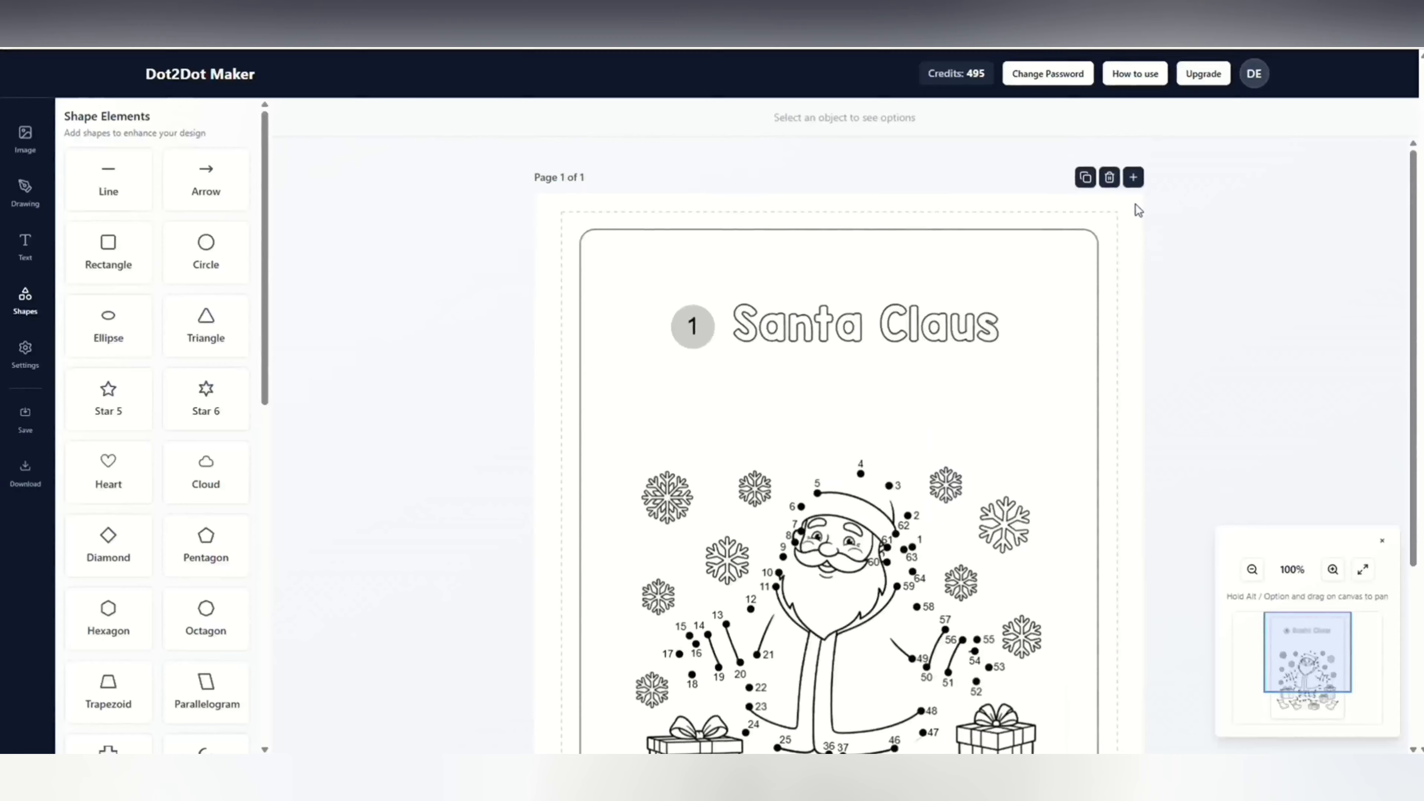
{"action": "left_click", "coordinate": [1085, 178]}
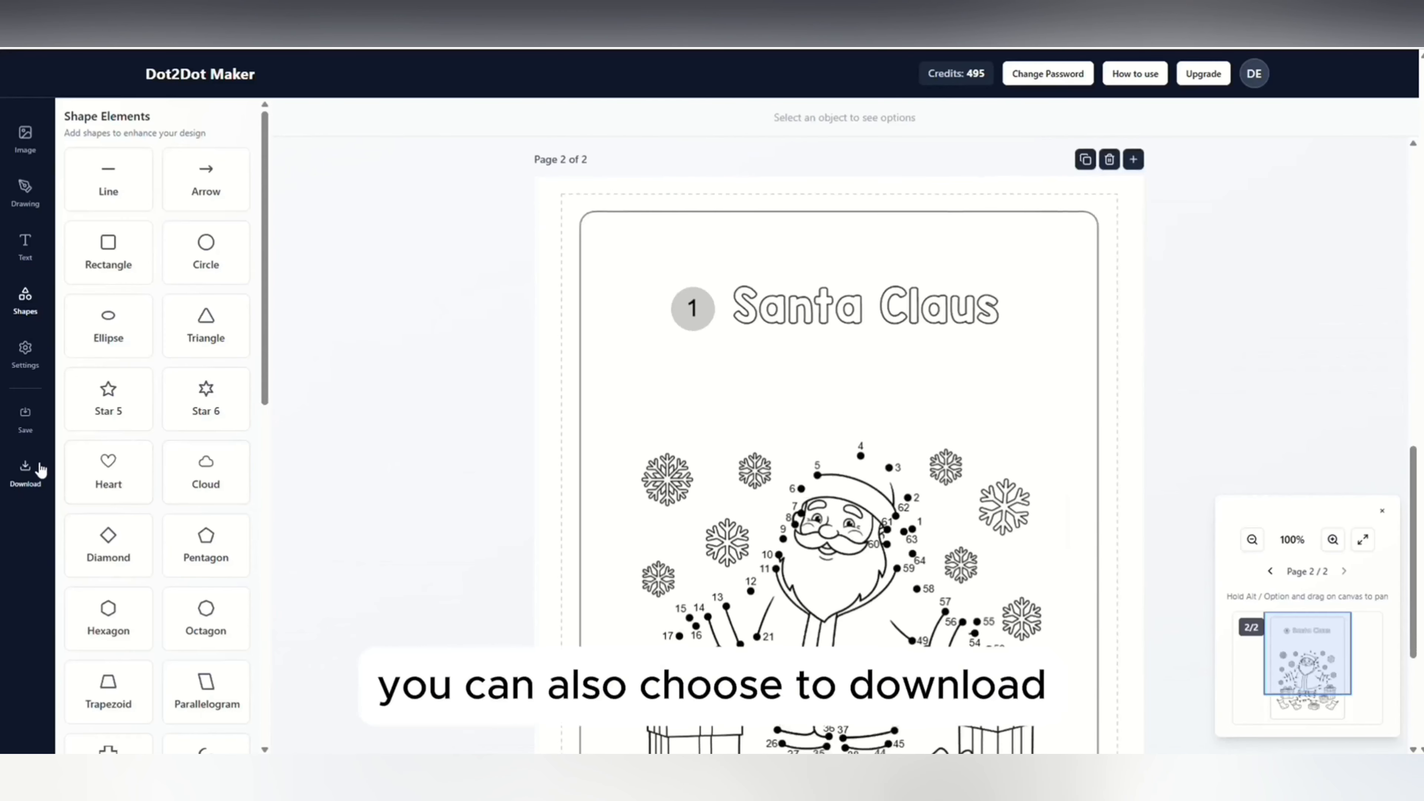
Download all pages, Page 1 and Page 2, in PDF format.
{"action": "left_click", "coordinate": [25, 472]}
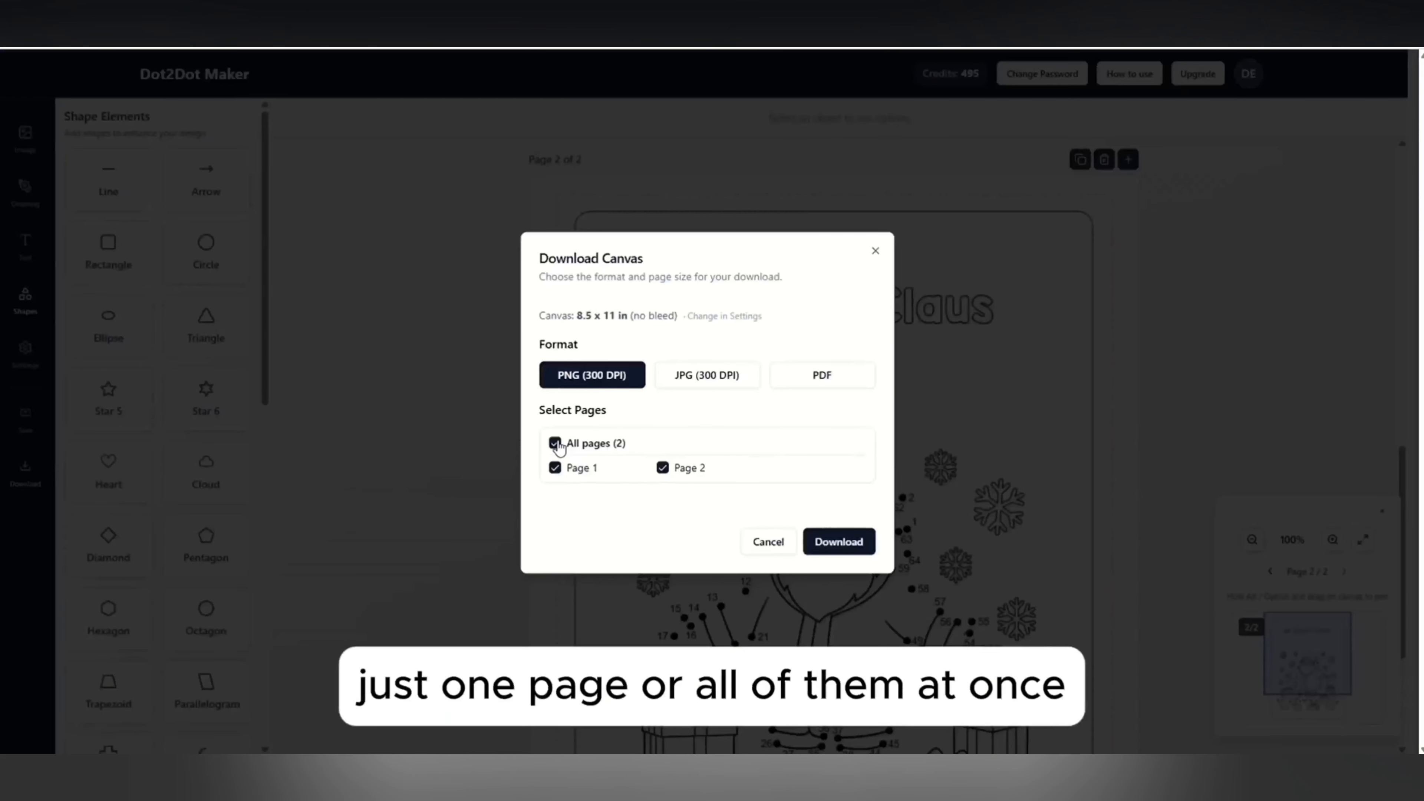
{"action": "left_click", "coordinate": [556, 443]}
{"action": "left_click", "coordinate": [556, 469]}
{"action": "left_click", "coordinate": [665, 469]}
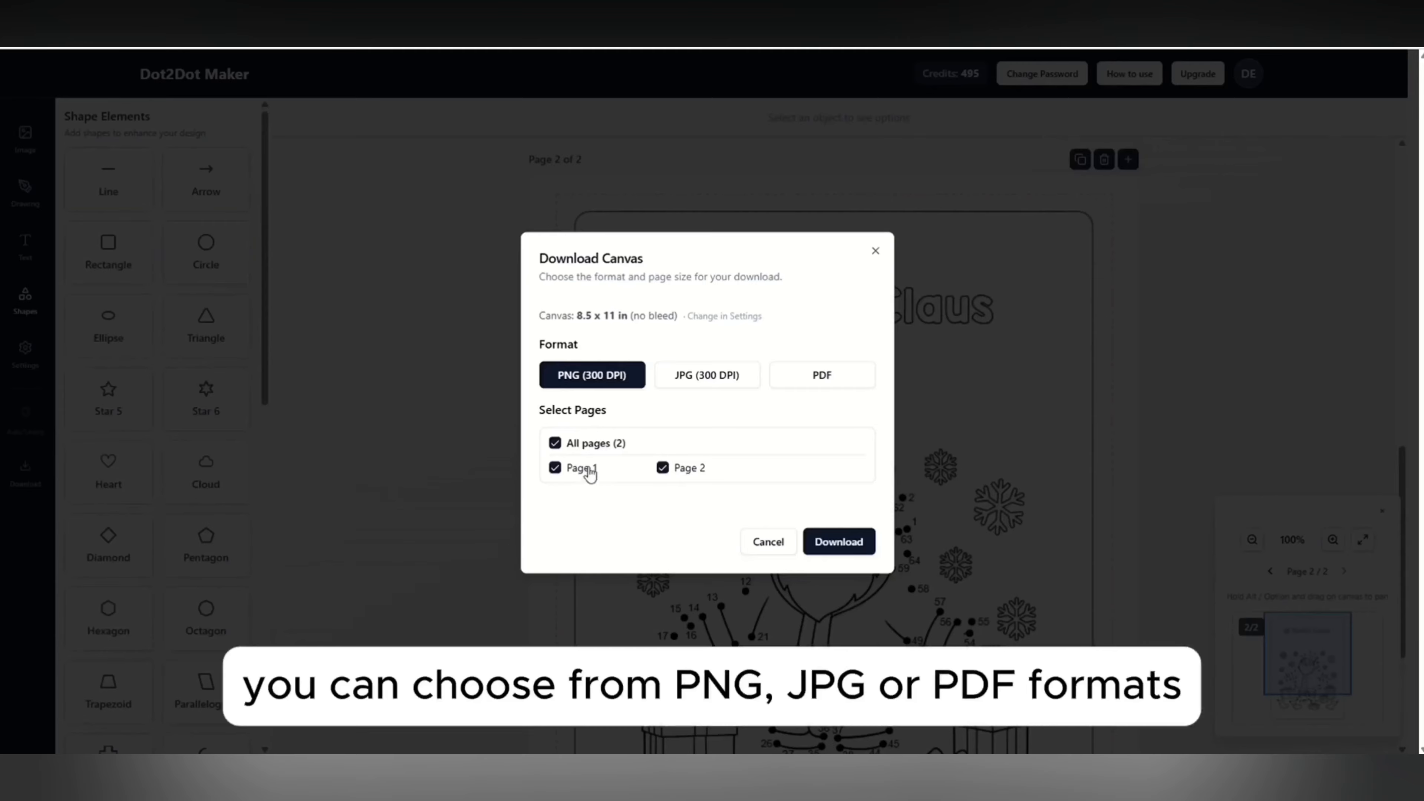
{"action": "left_click_drag", "start_coordinate": [539, 316], "coordinate": [834, 318]}
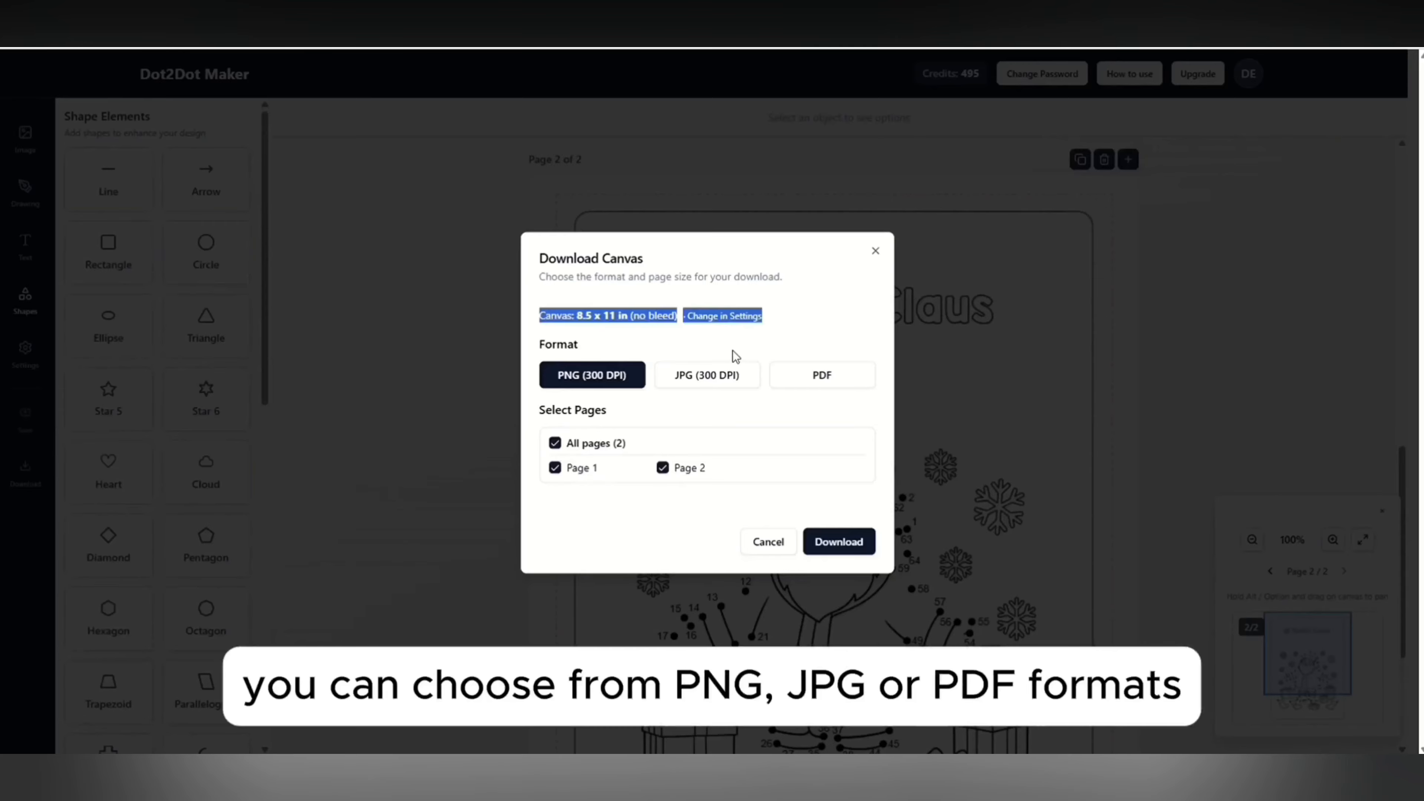
{"action": "left_click", "coordinate": [646, 342]}
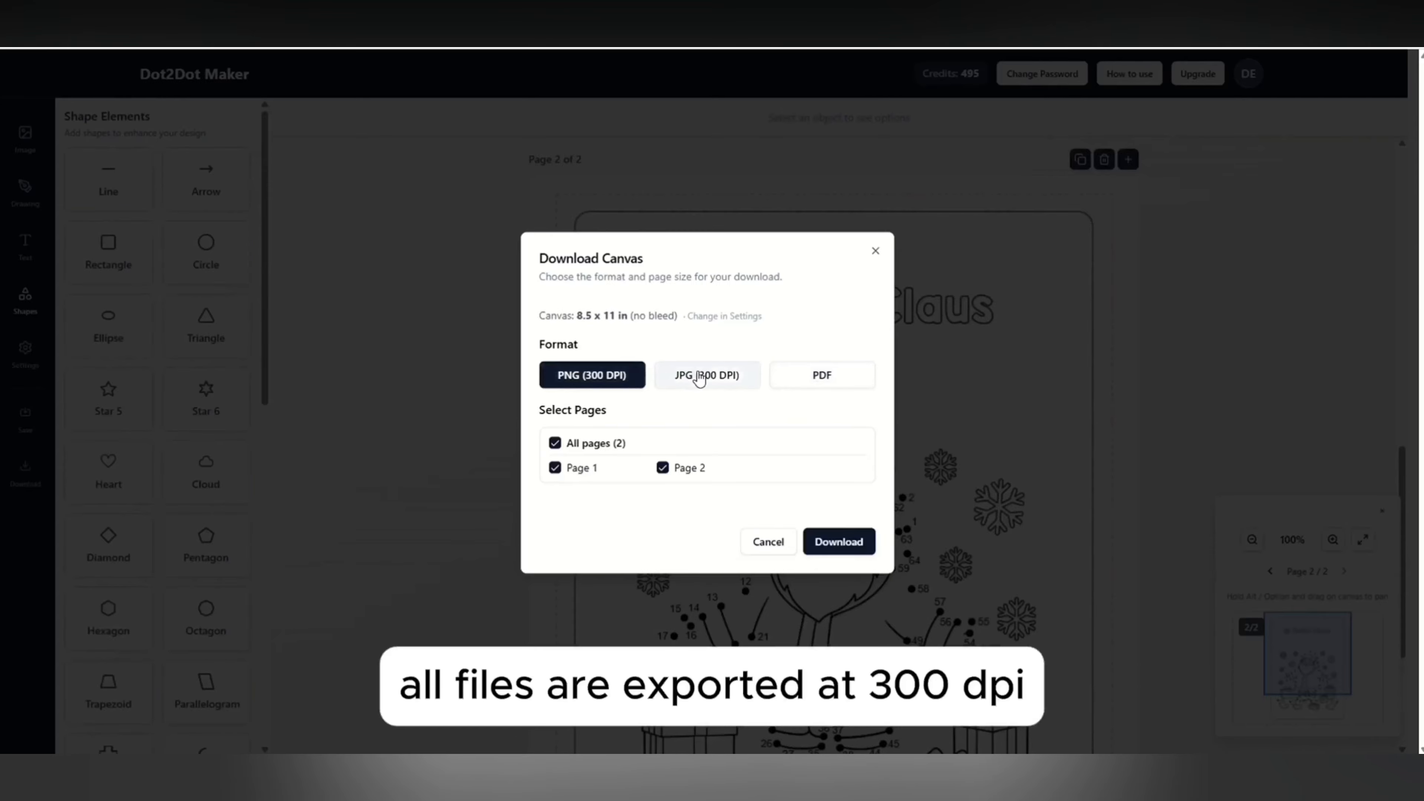
{"action": "left_click", "coordinate": [820, 380]}
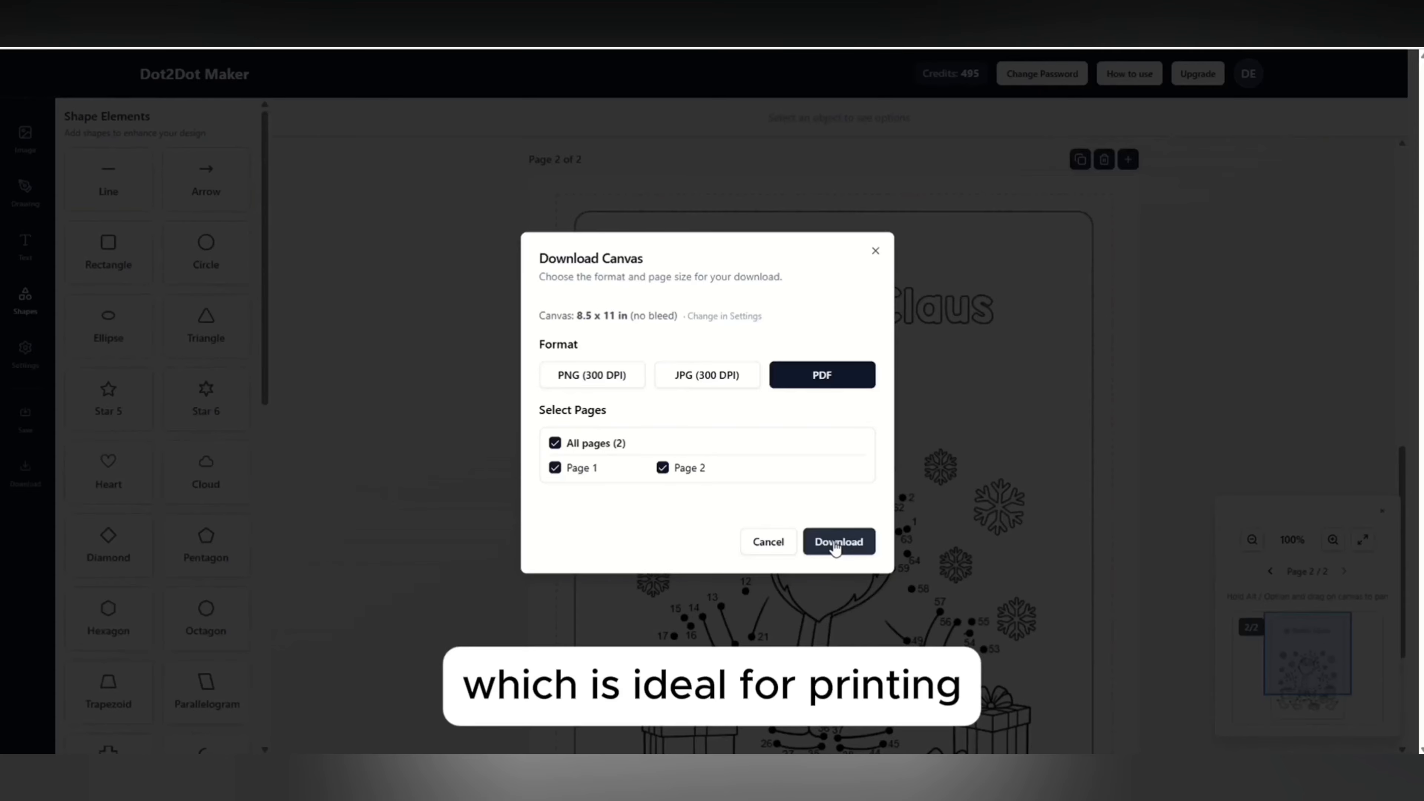
{"action": "left_click", "coordinate": [836, 542]}
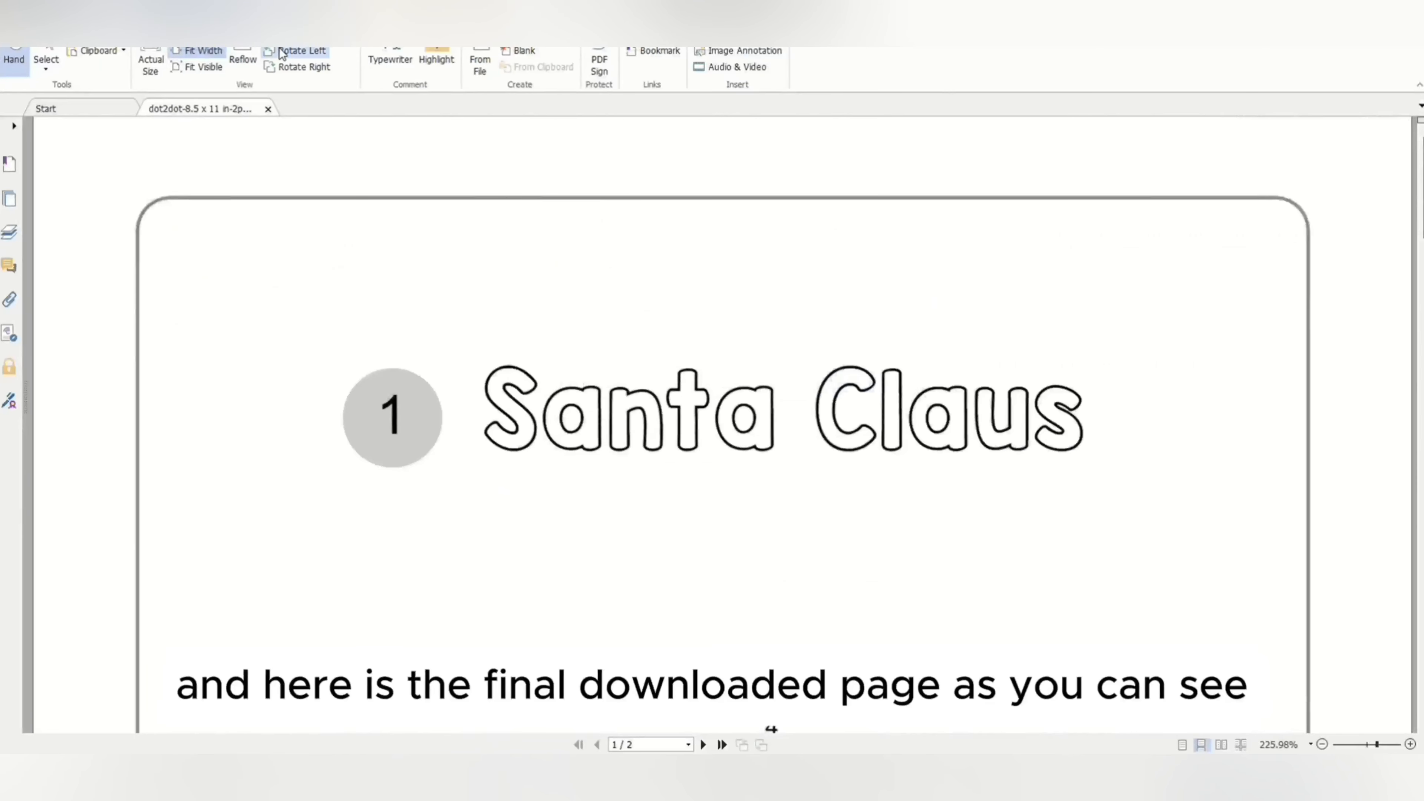
Examine the title, frame and dot-to-dot drawing on both pages of the downloaded PDF in the PDF viewer.
{"action": "scroll", "coordinate": [632, 420], "scroll_direction": "down", "scroll_amount": 3}
{"action": "scroll", "coordinate": [496, 201], "scroll_direction": "down", "scroll_amount": 1}
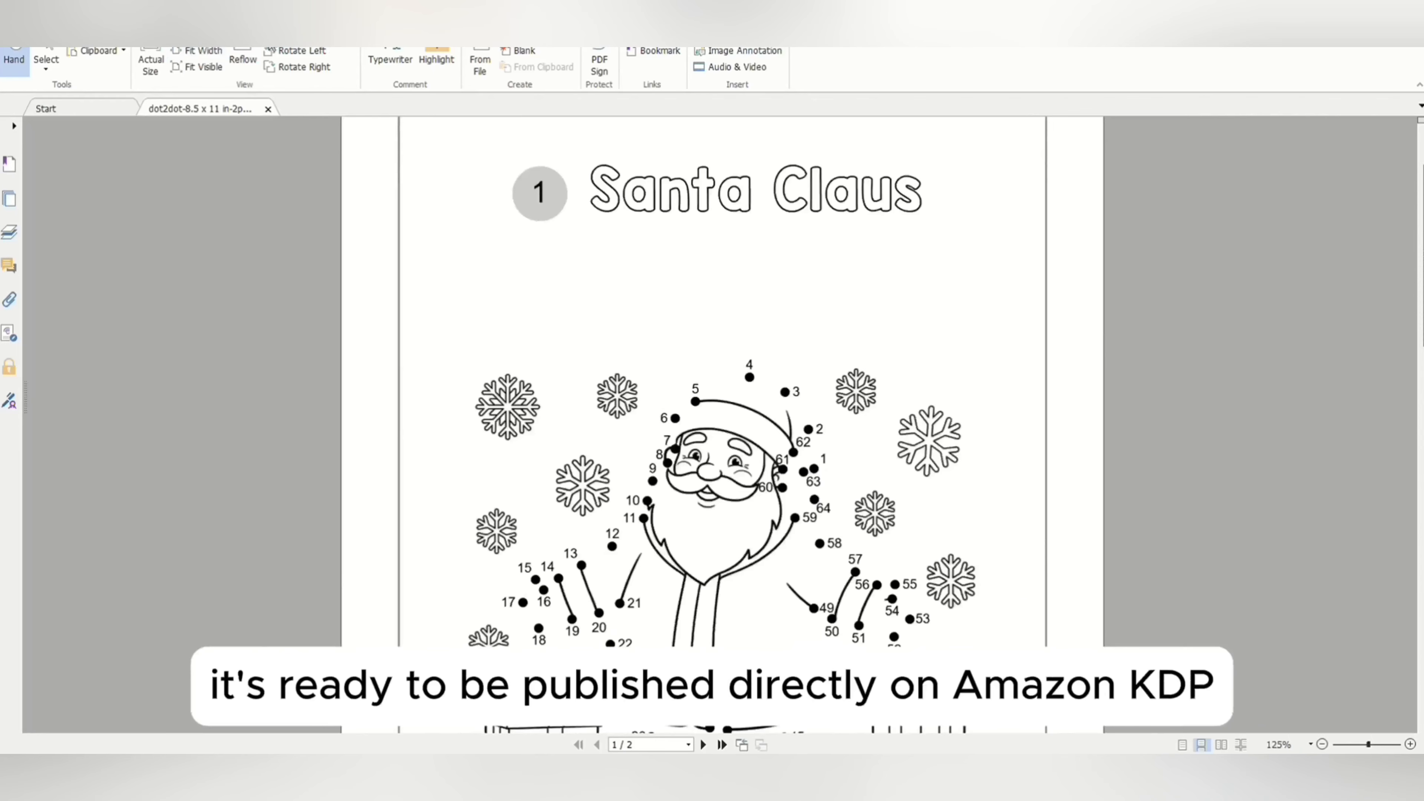
{"action": "scroll", "coordinate": [754, 438], "scroll_direction": "down", "scroll_amount": 3}
{"action": "scroll", "coordinate": [754, 438], "scroll_direction": "down", "scroll_amount": 3}
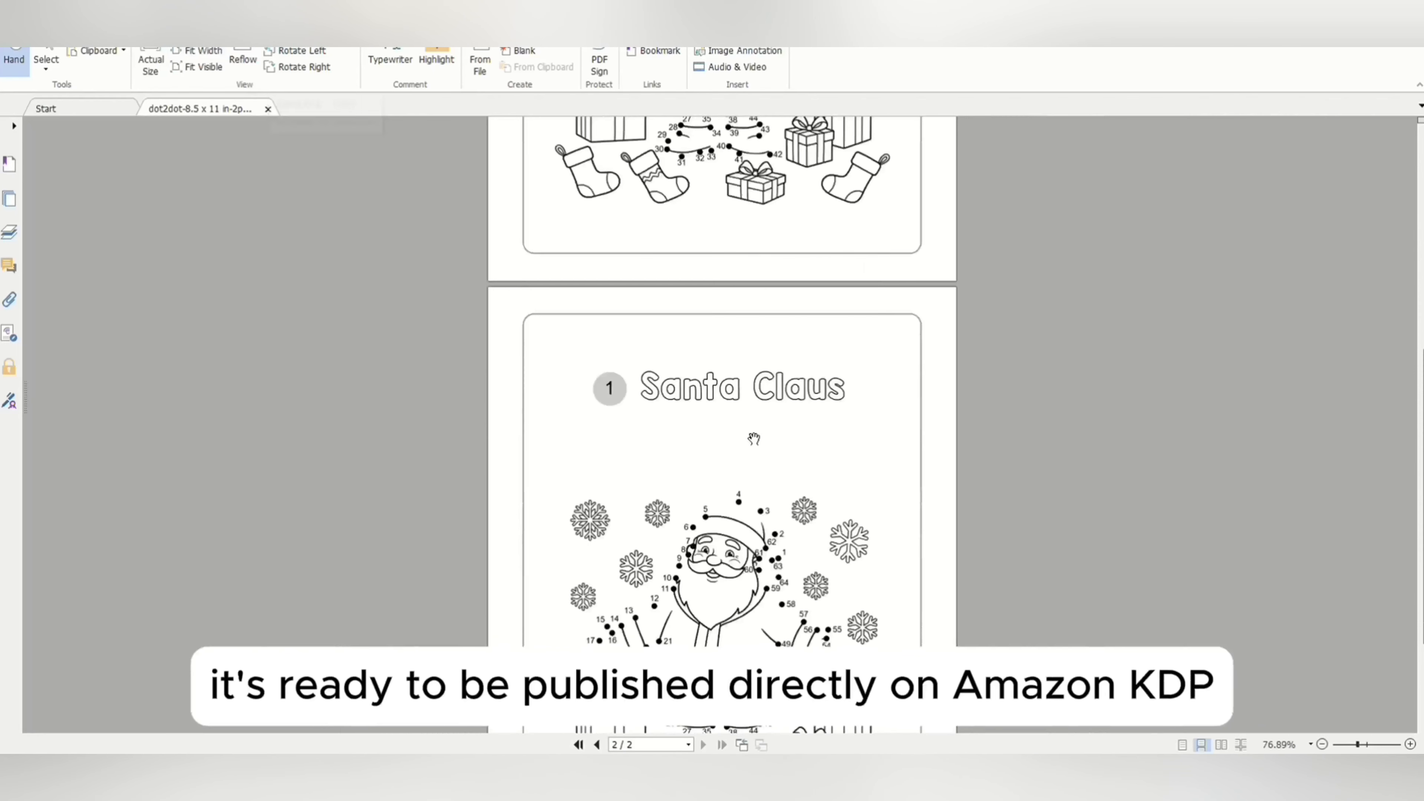
{"action": "scroll", "coordinate": [754, 438], "scroll_direction": "up", "scroll_amount": 10}
{"action": "scroll", "coordinate": [725, 424], "scroll_direction": "up", "scroll_amount": 4}
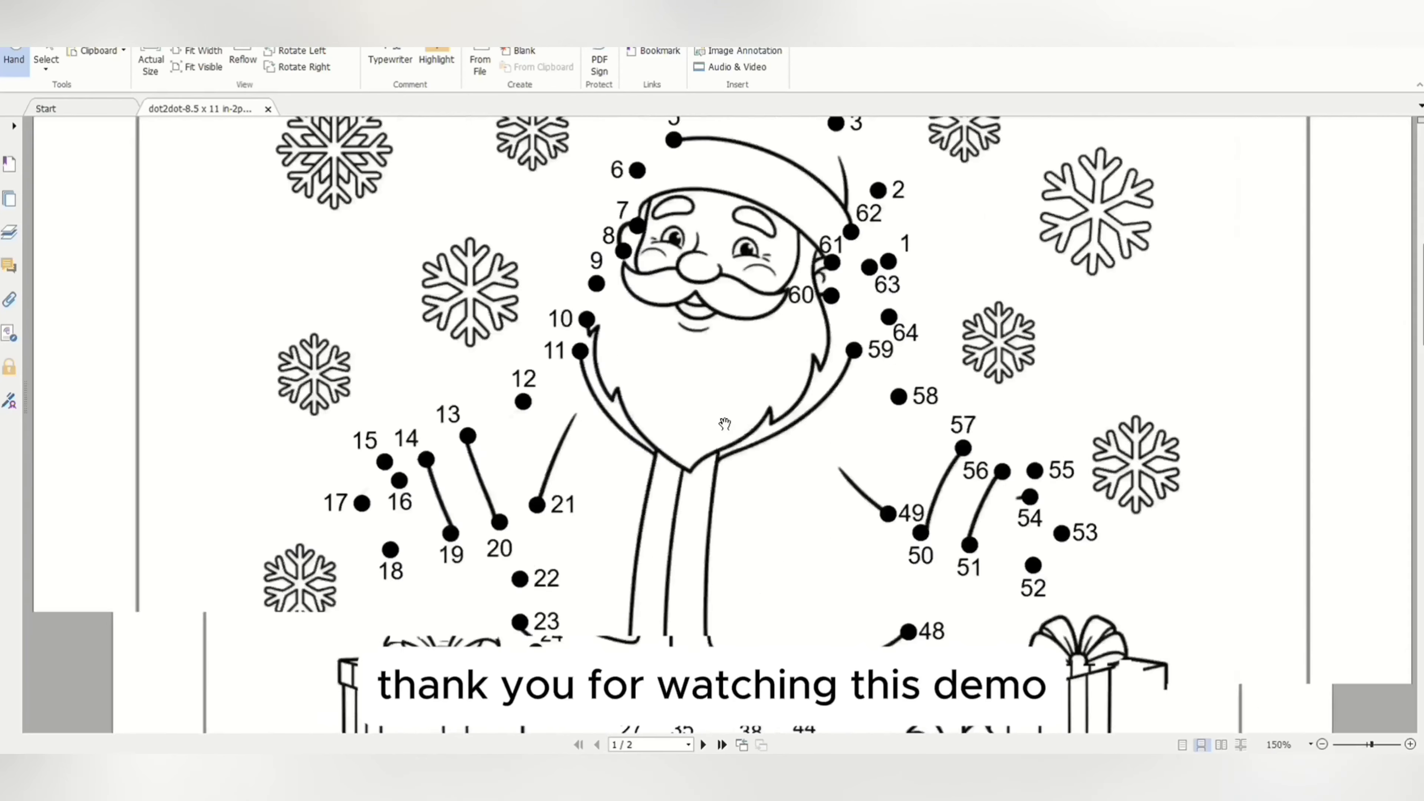
{"action": "scroll", "coordinate": [725, 424], "scroll_direction": "down", "scroll_amount": 2}
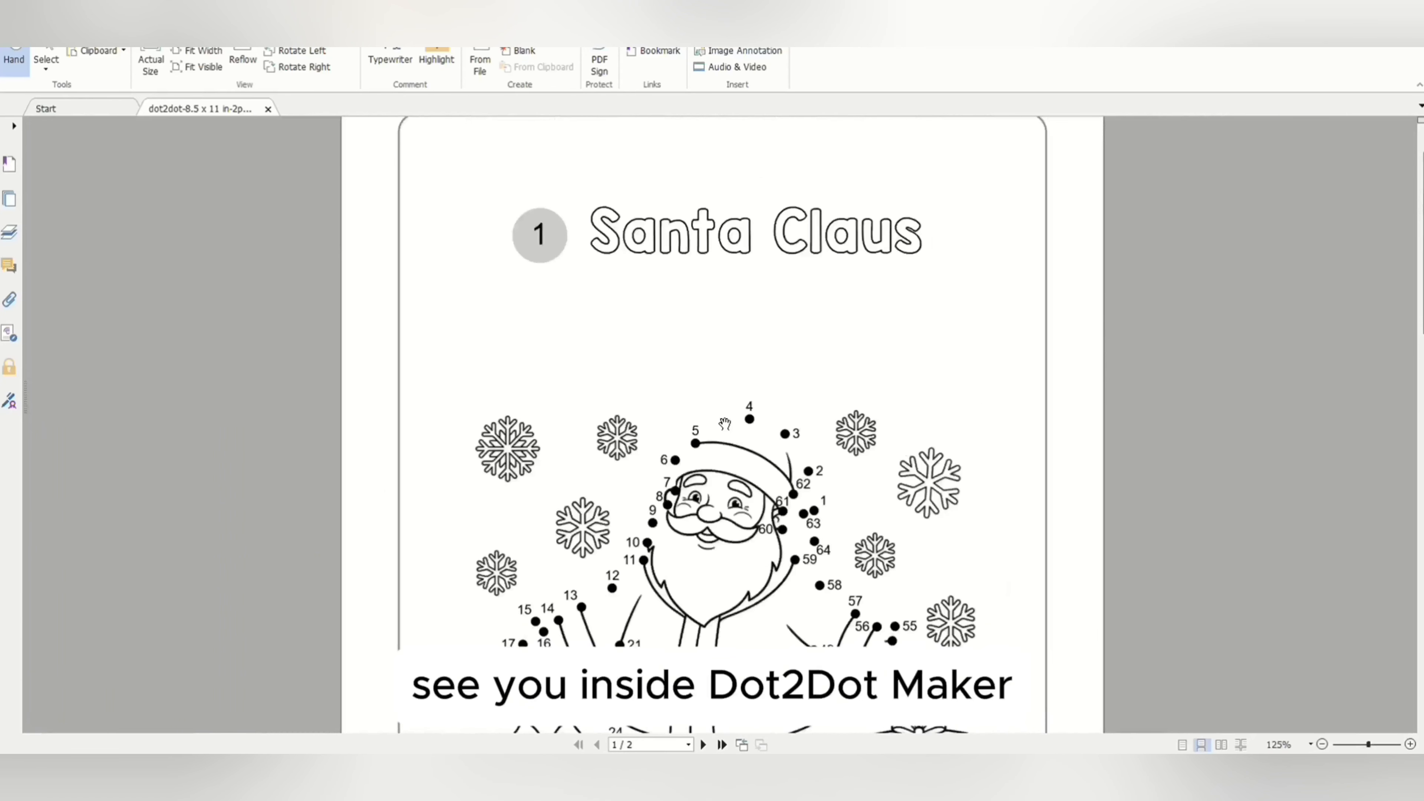
{"action": "scroll", "coordinate": [725, 424], "scroll_direction": "up", "scroll_amount": 1}
{"action": "scroll", "coordinate": [725, 423], "scroll_direction": "down", "scroll_amount": 5}
{"action": "scroll", "coordinate": [725, 423], "scroll_direction": "up", "scroll_amount": 5}
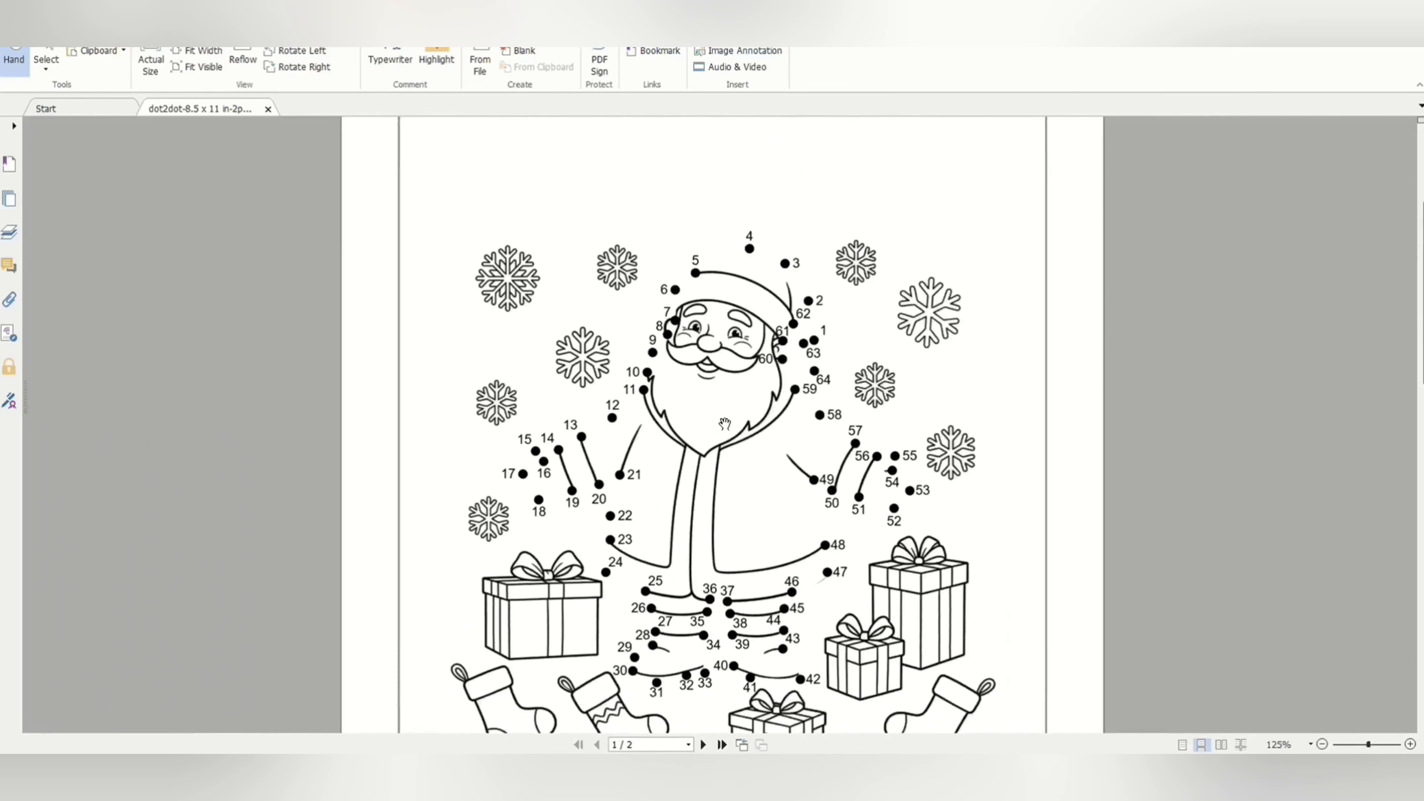